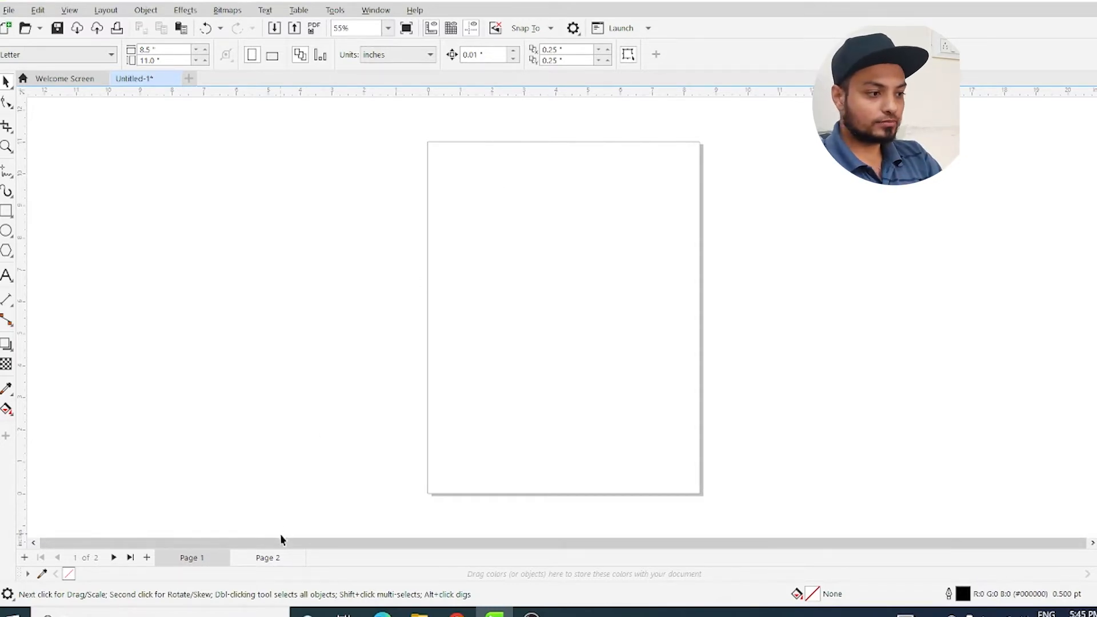
Step: Go to page 2 and review the available text formatting commands
{"action": "left_click", "coordinate": [270, 561]}
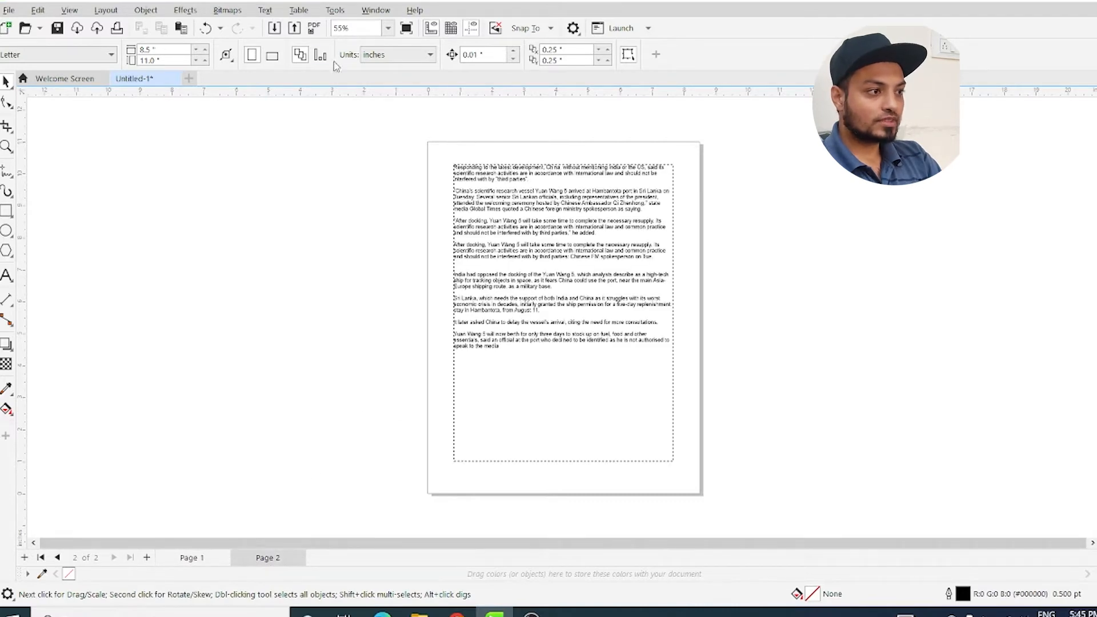
{"action": "left_click", "coordinate": [266, 10]}
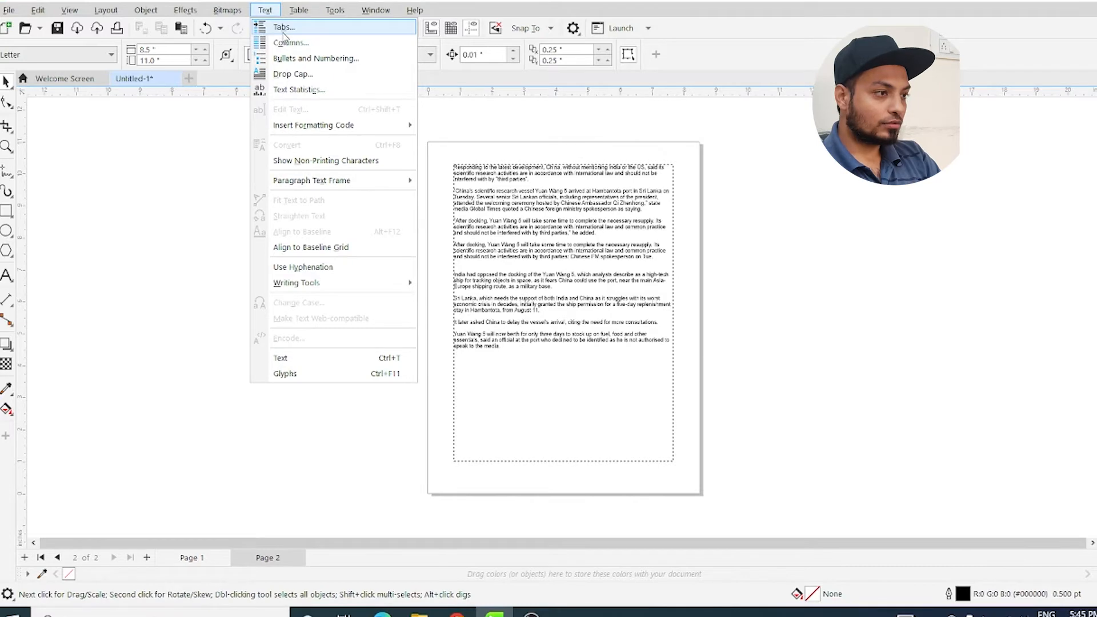
{"action": "left_click", "coordinate": [495, 122]}
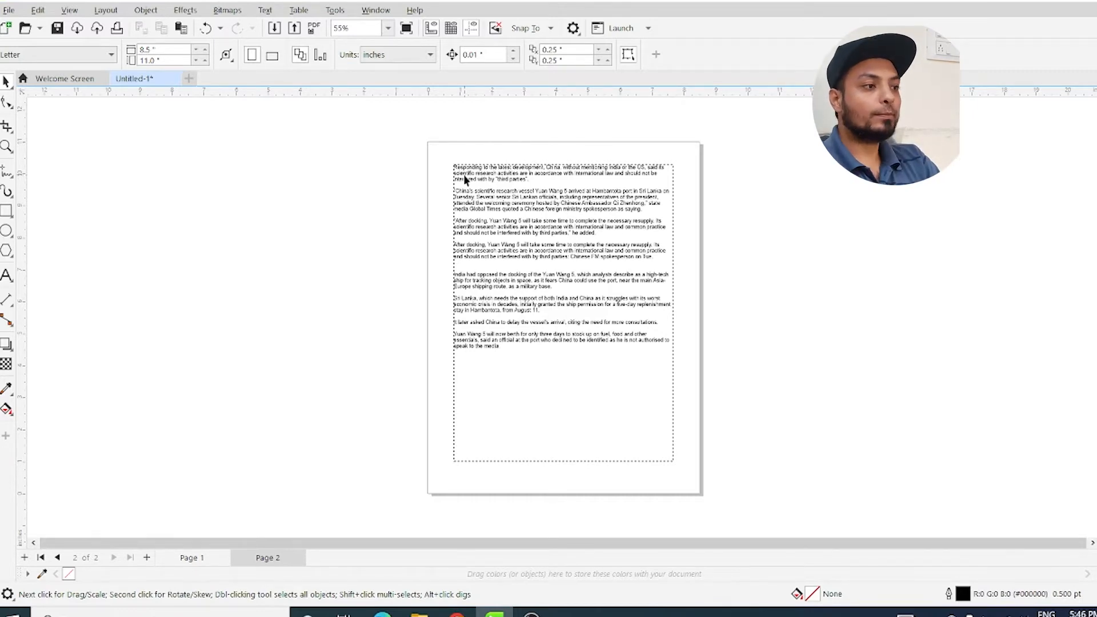
{"action": "left_click", "coordinate": [264, 10]}
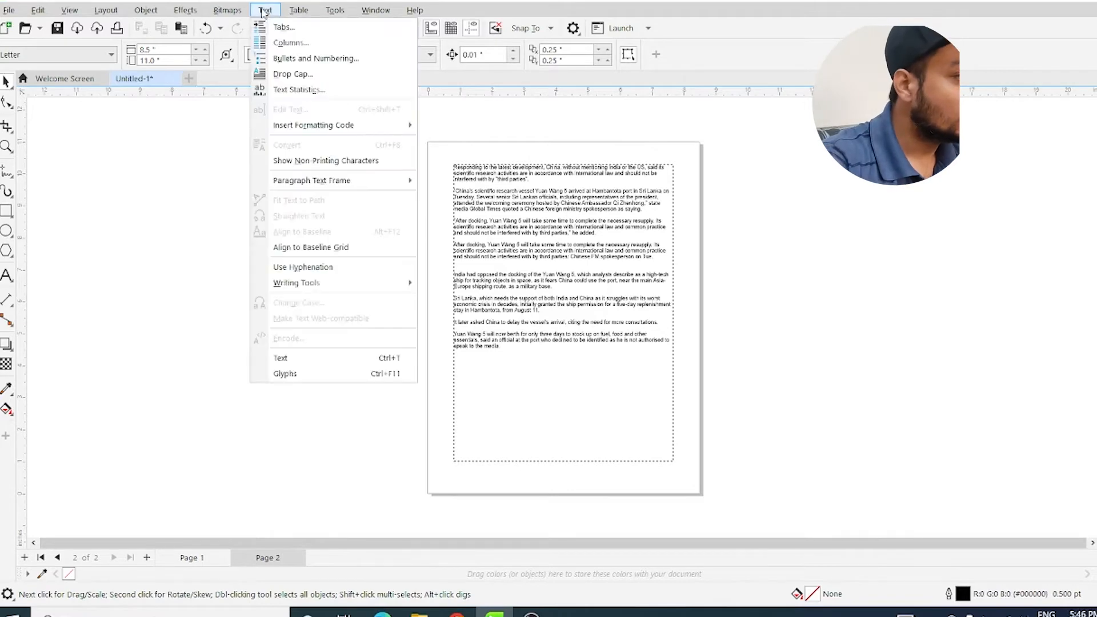
{"action": "left_click", "coordinate": [510, 130]}
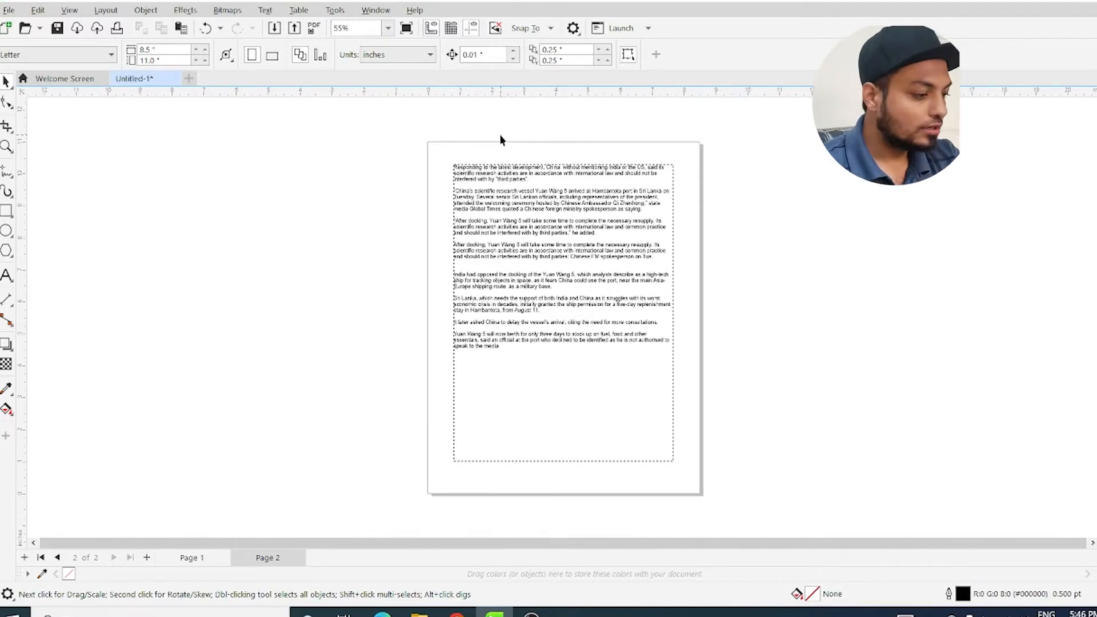
Step: Indent the first line of the opening paragraph on page 2 with several tabs
{"action": "scroll", "coordinate": [461, 161], "scroll_direction": "up", "scroll_amount": 2}
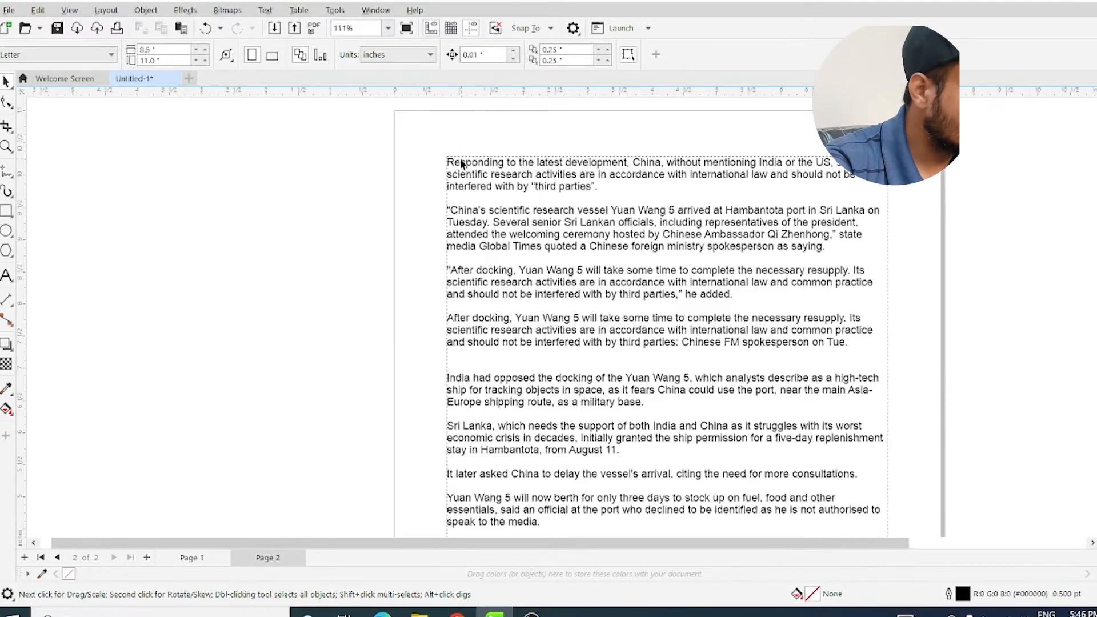
{"action": "left_click", "coordinate": [461, 161]}
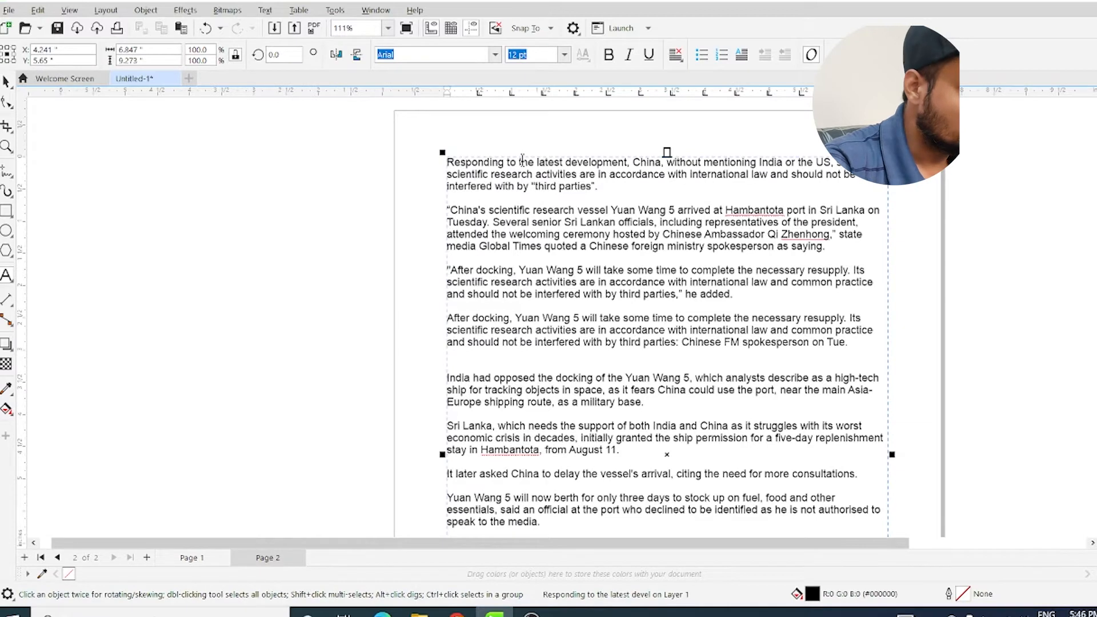
{"action": "key", "text": "Left"}
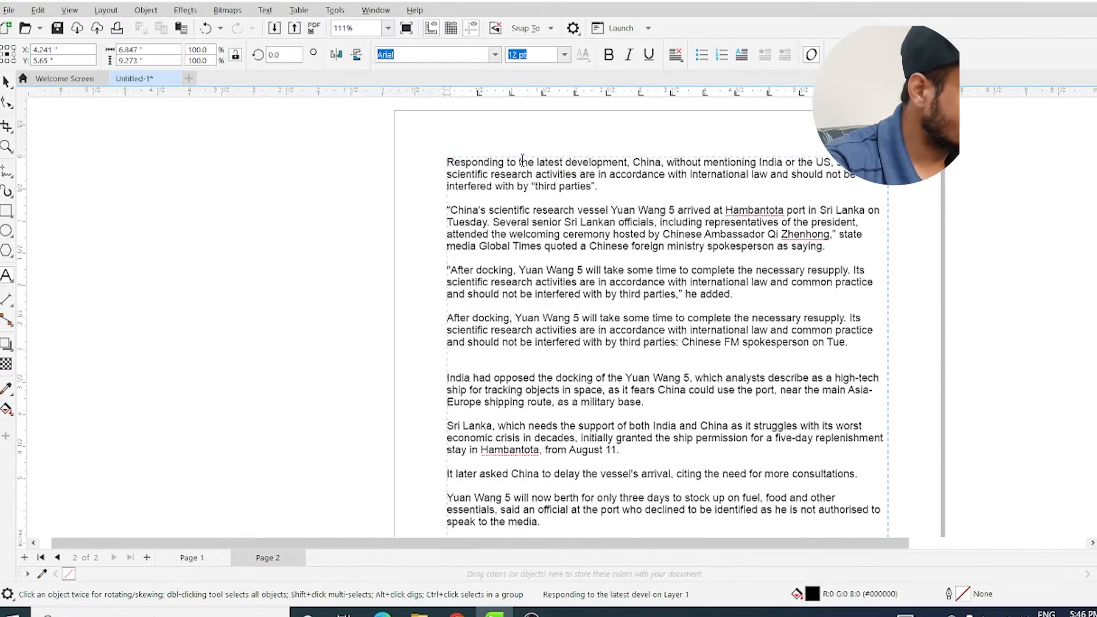
{"action": "key", "text": "Tab"}
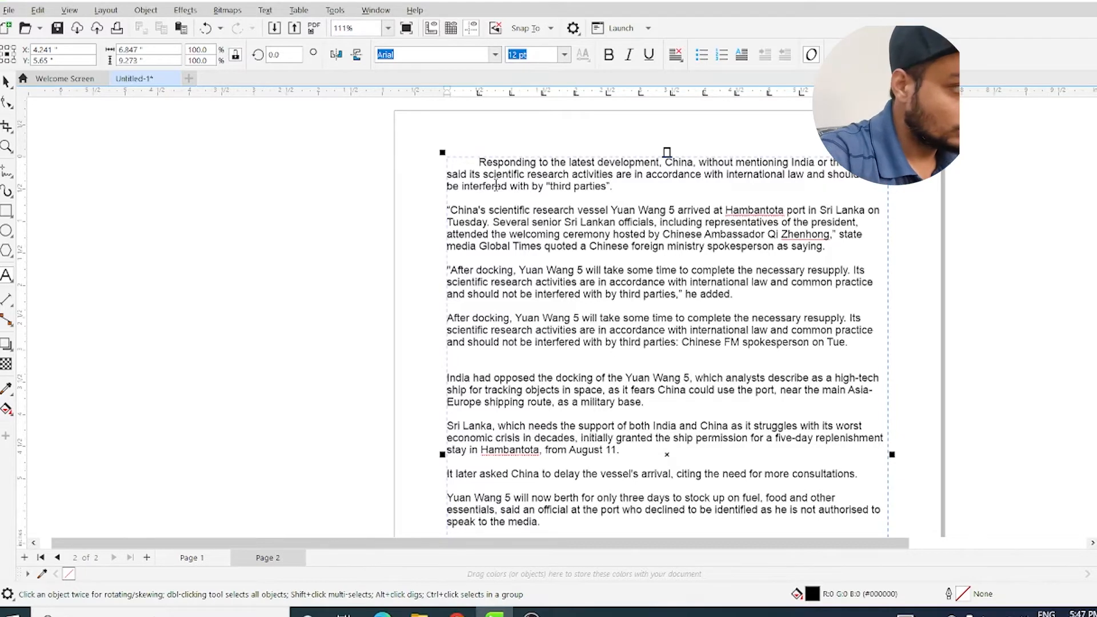
{"action": "key", "text": "Tab"}
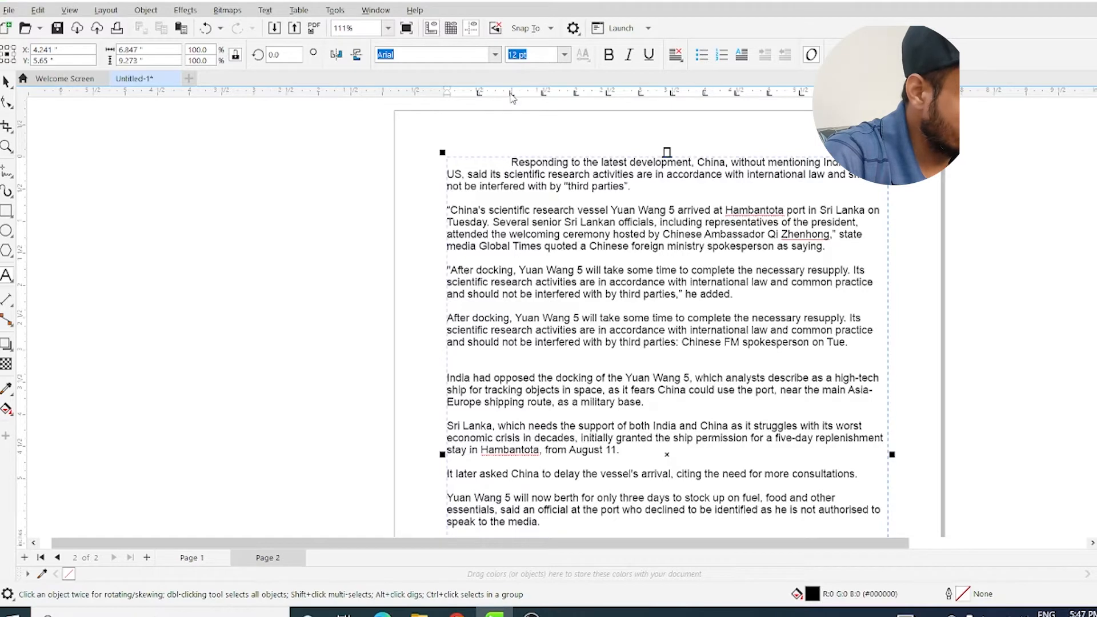
{"action": "key", "text": "Tab"}
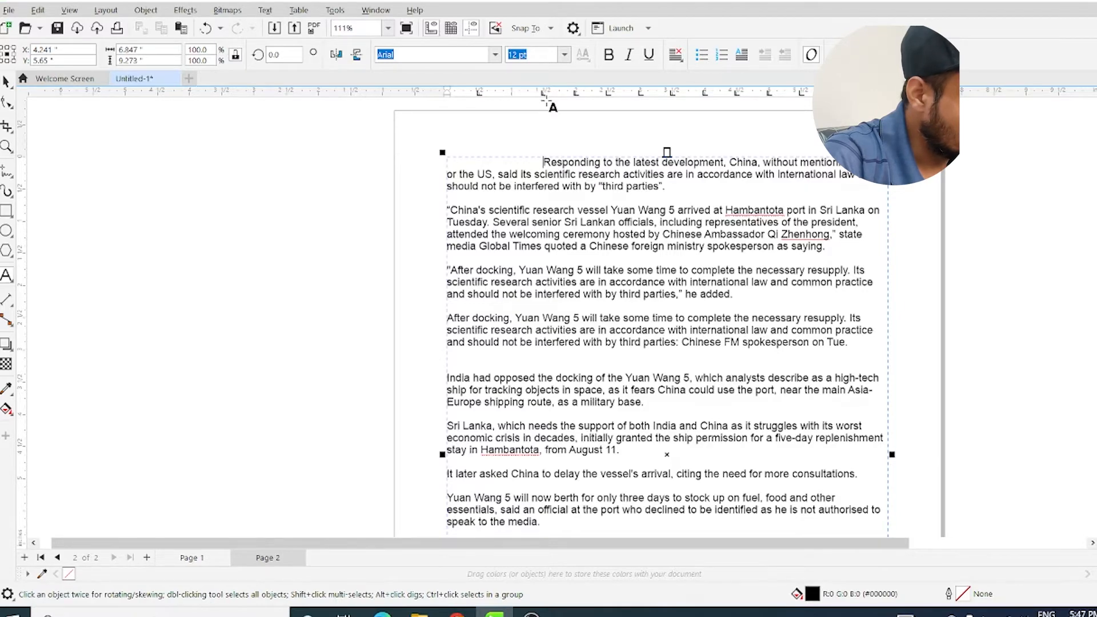
{"action": "key", "text": "Tab"}
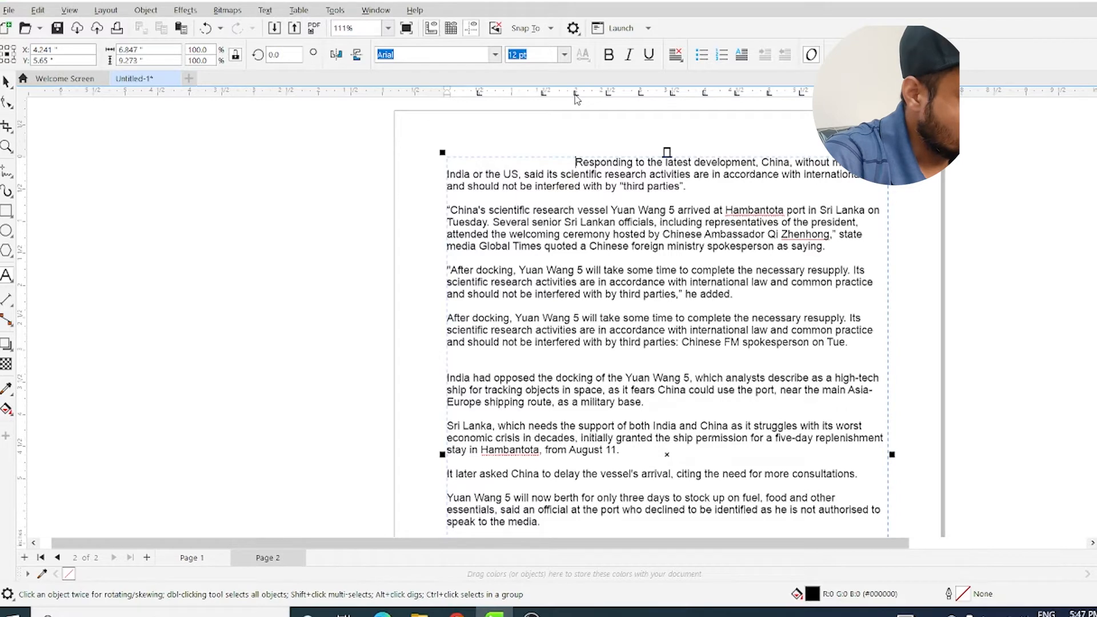
{"action": "key", "text": "Tab"}
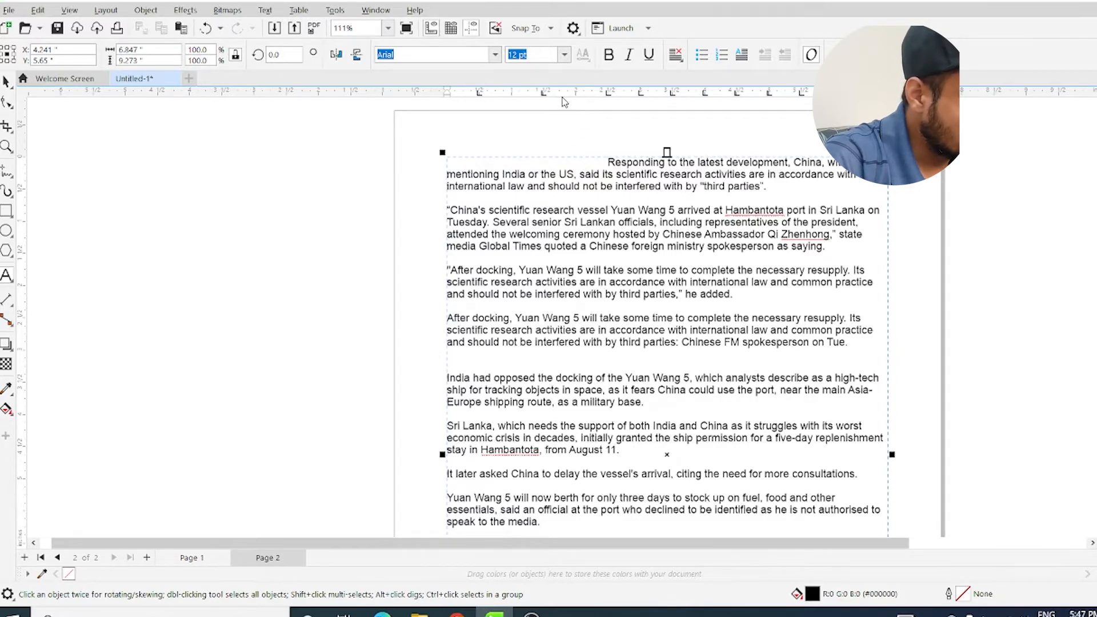
Step: Add a ruler tab stop just before the indented line's current start, then finish editing the paragraph
{"action": "left_click", "coordinate": [560, 93]}
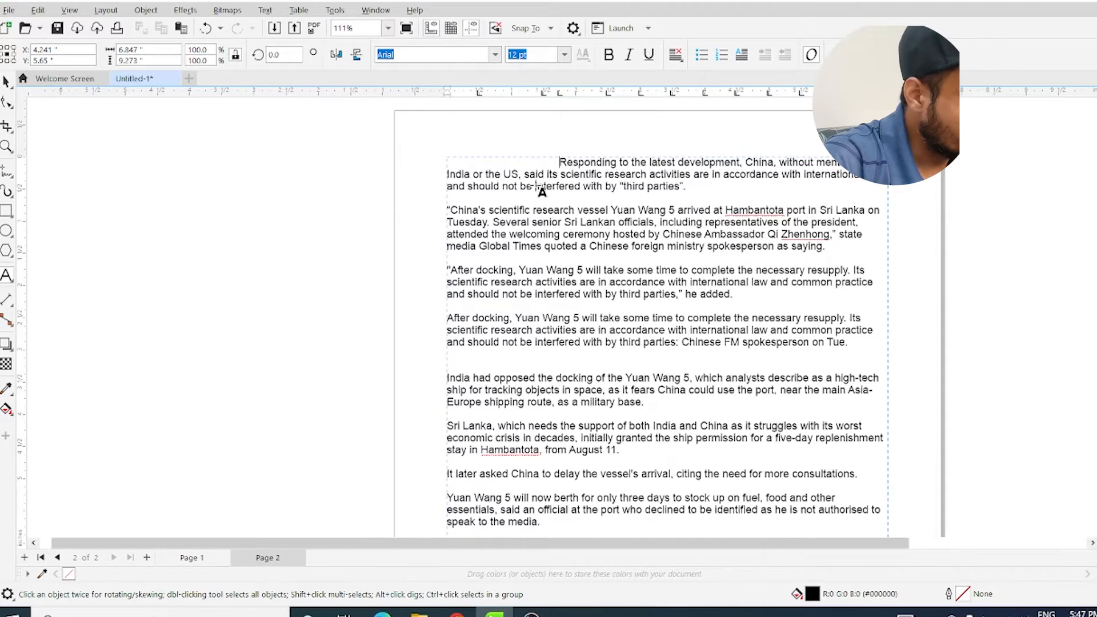
{"action": "key", "text": "ctrl+j"}
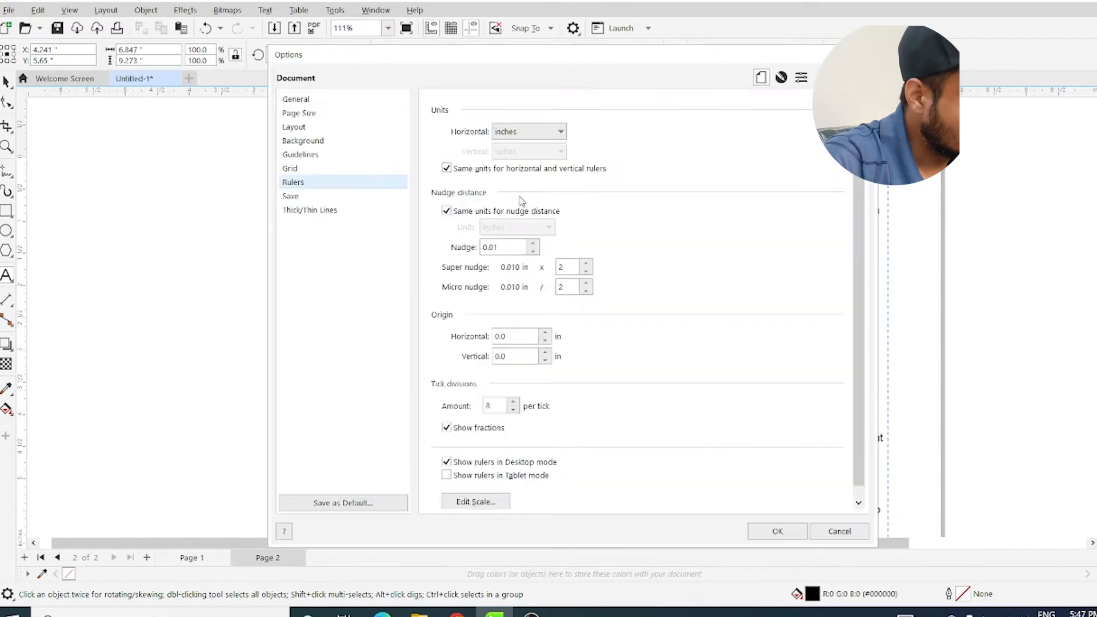
{"action": "left_click", "coordinate": [779, 530]}
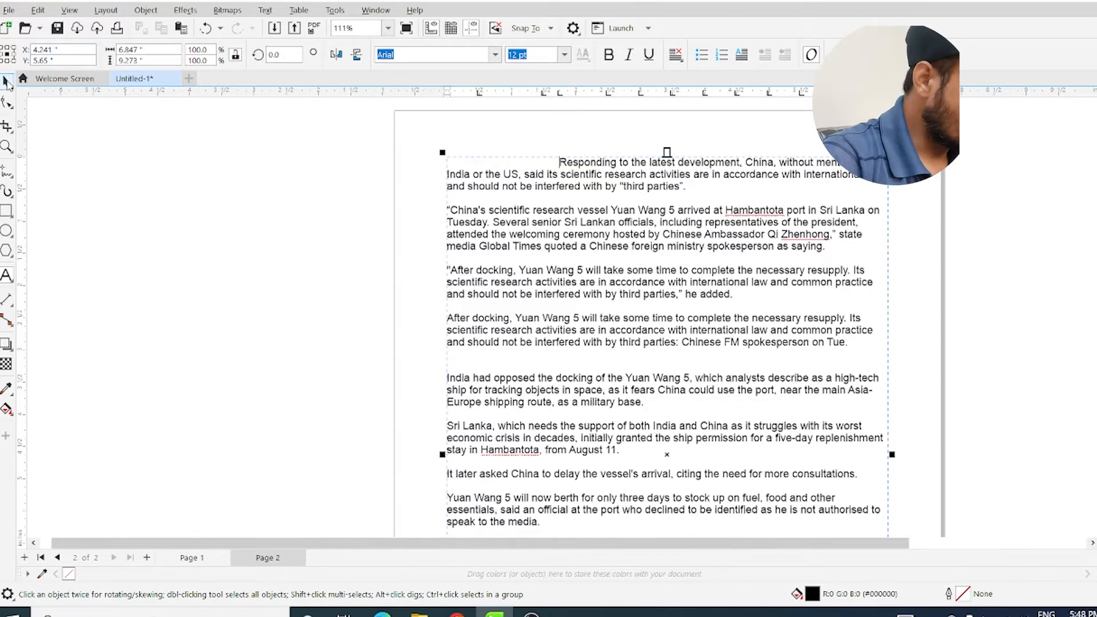
{"action": "left_click", "coordinate": [325, 207]}
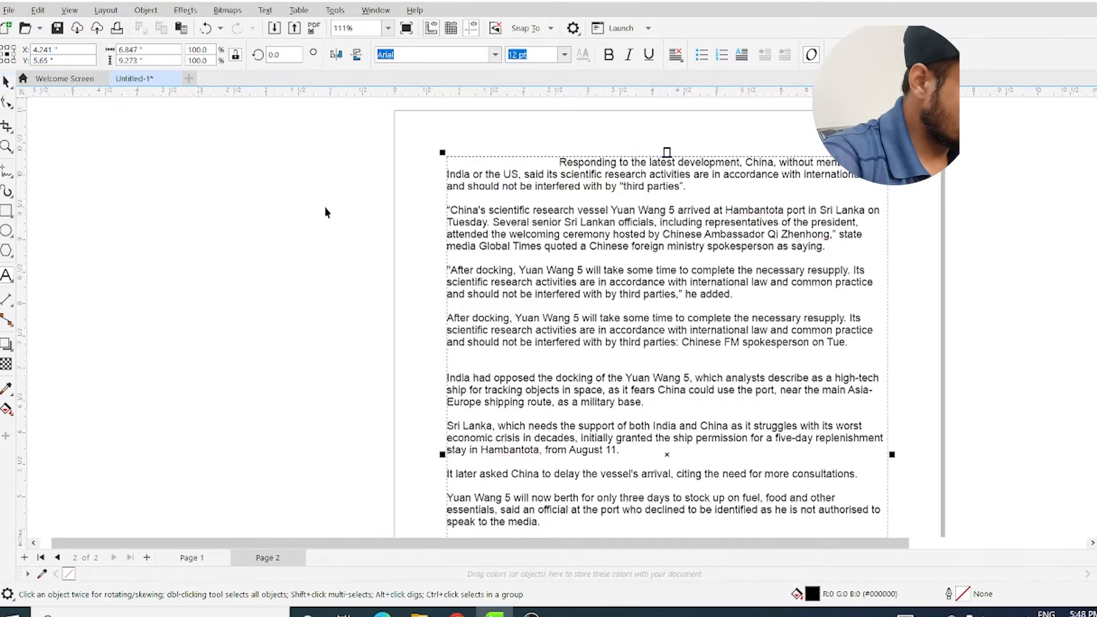
Step: On page 1, create artistic text listing Roti, Dal and Salan on three separate lines
{"action": "left_click", "coordinate": [206, 558]}
{"action": "scroll", "coordinate": [584, 273], "scroll_direction": "down", "scroll_amount": 2}
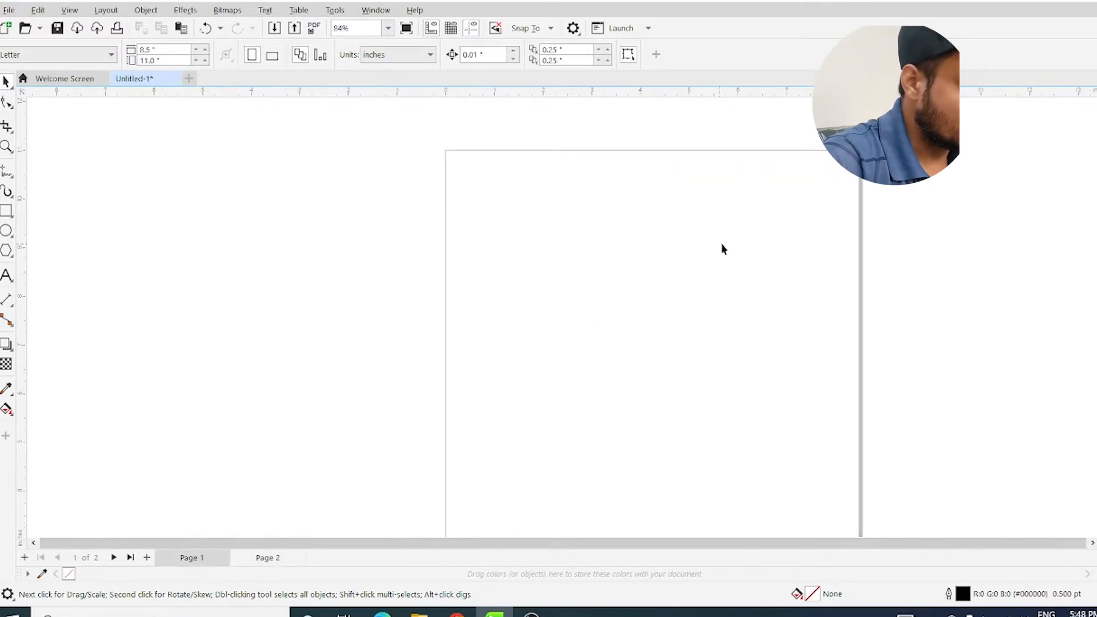
{"action": "scroll", "coordinate": [744, 238], "scroll_direction": "up", "scroll_amount": 1}
{"action": "left_click", "coordinate": [6, 276]}
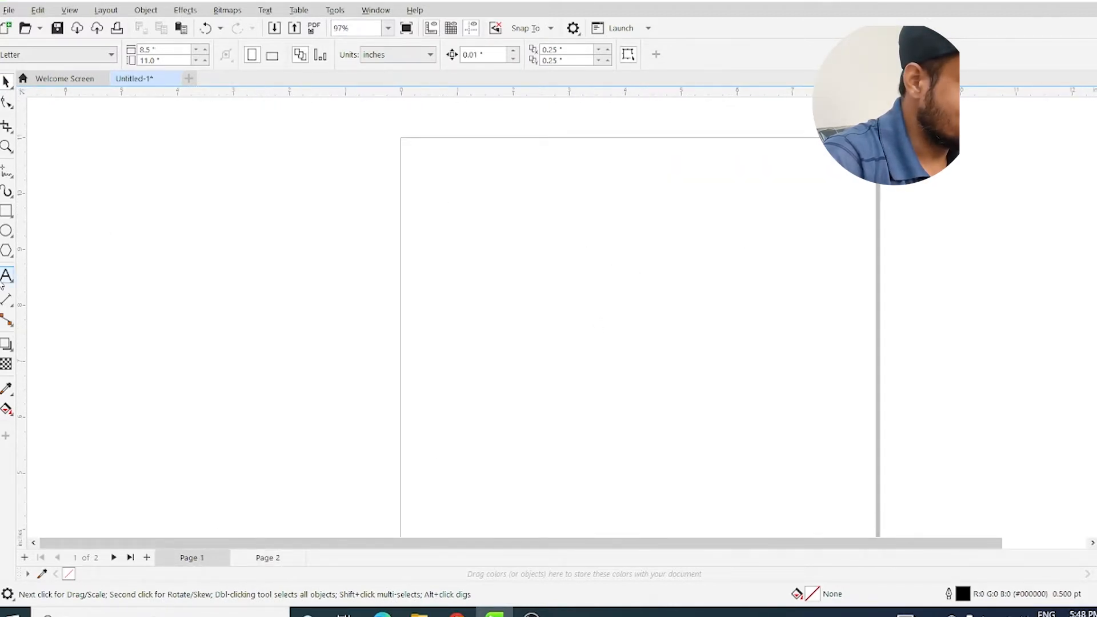
{"action": "left_click", "coordinate": [422, 235]}
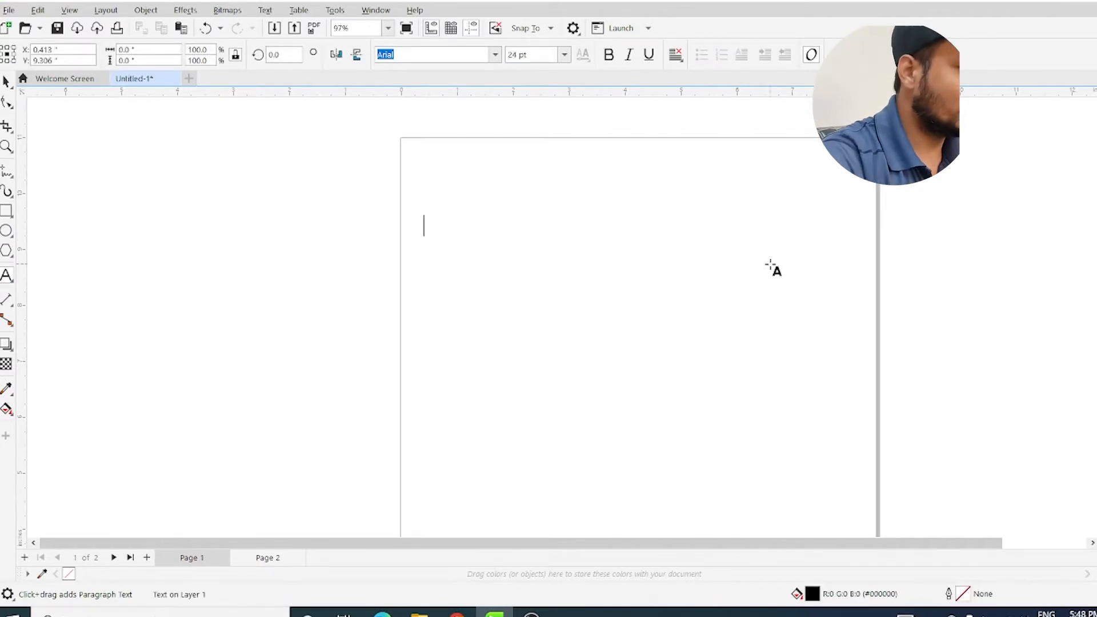
{"action": "type", "text": "Roto"}
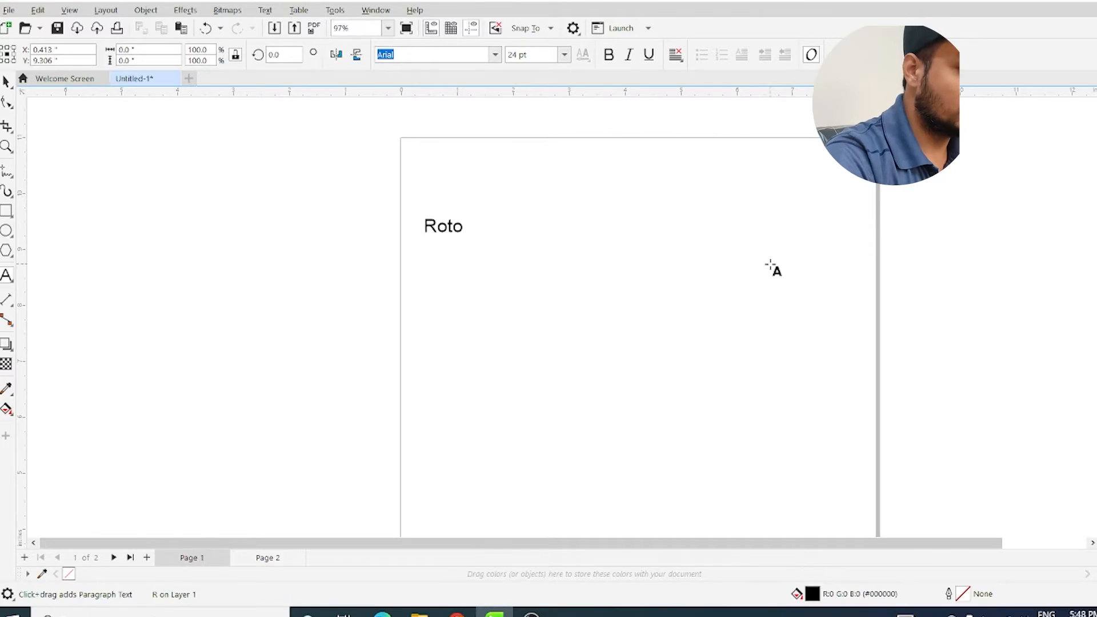
{"action": "key", "text": "BackSpace"}
{"action": "type", "text": "i"}
{"action": "key", "text": "Return"}
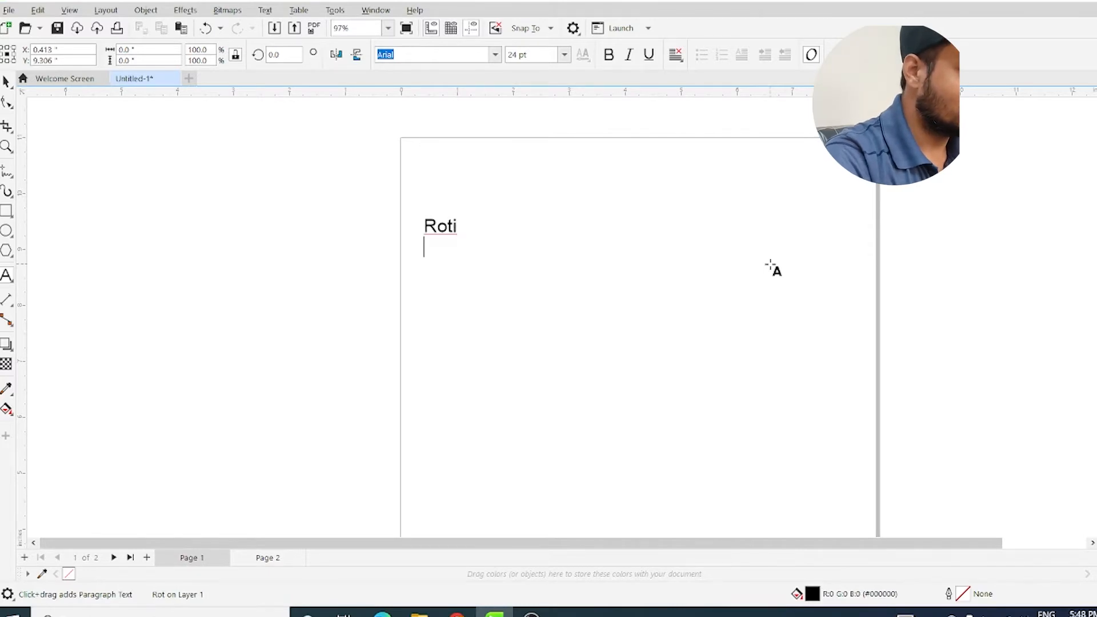
{"action": "type", "text": "Dal"}
{"action": "key", "text": "Return"}
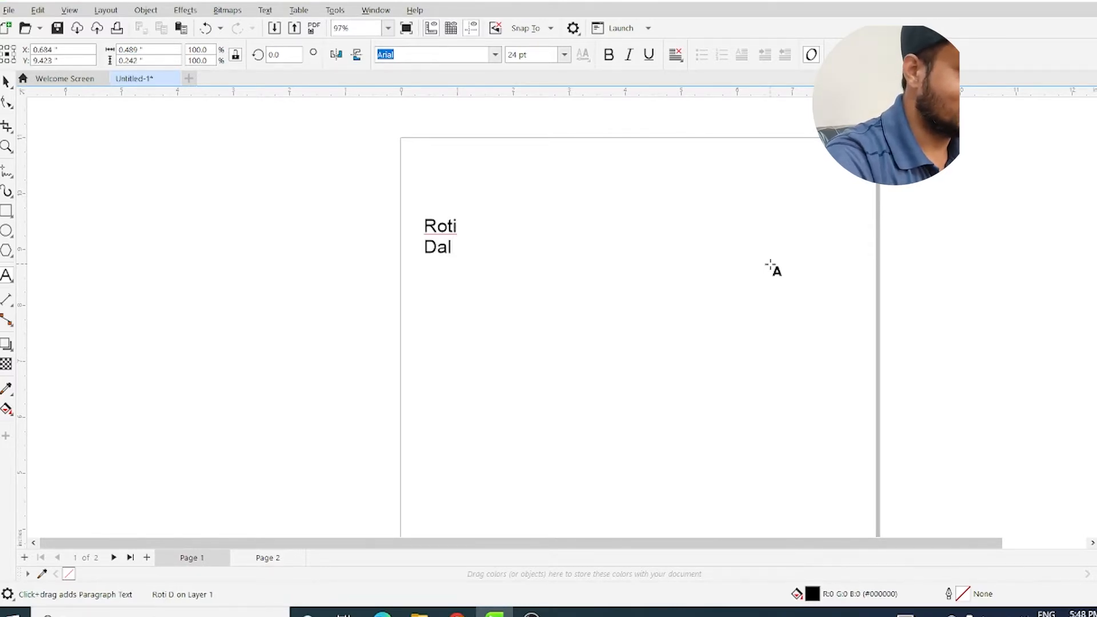
{"action": "type", "text": "Salan"}
Step: Move the three-line list into a new paragraph text frame about 5.5 by 7.2 inches, placing the cursor after Roti
{"action": "key", "text": "ctrl+a"}
{"action": "key", "text": "ctrl+c"}
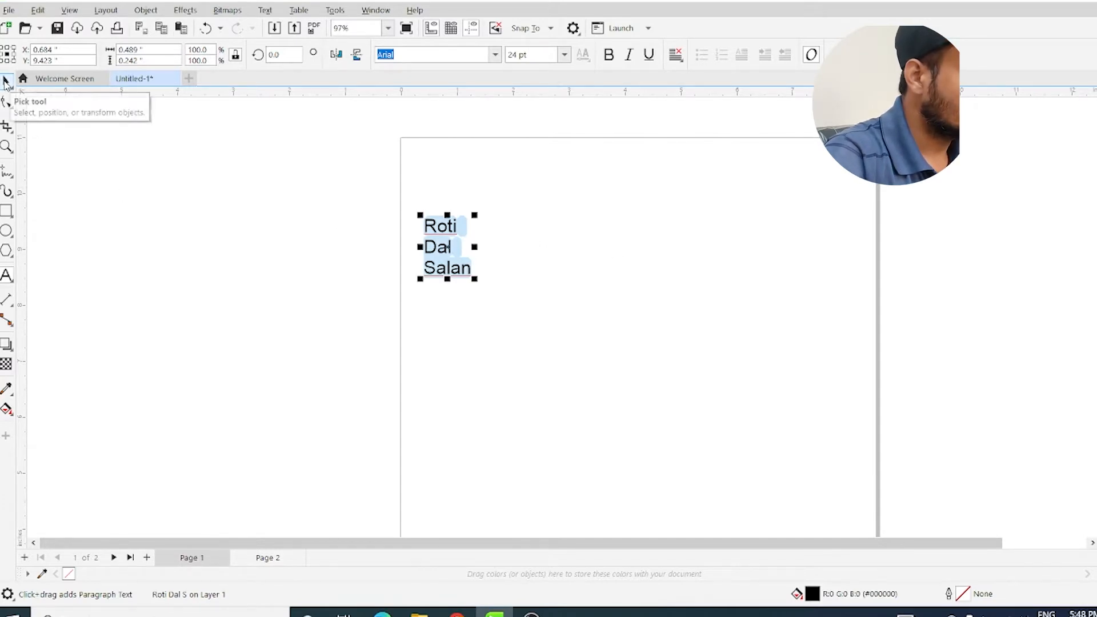
{"action": "key", "text": "Delete"}
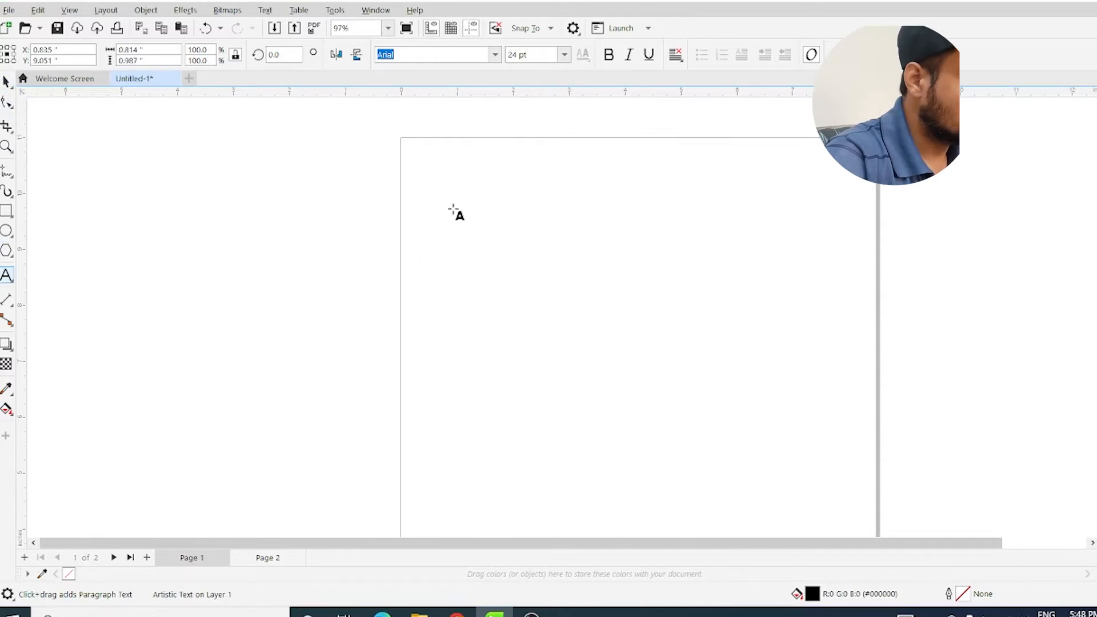
{"action": "left_click_drag", "start_coordinate": [446, 163], "coordinate": [754, 485]}
{"action": "scroll", "coordinate": [582, 225], "scroll_direction": "down", "scroll_amount": 1}
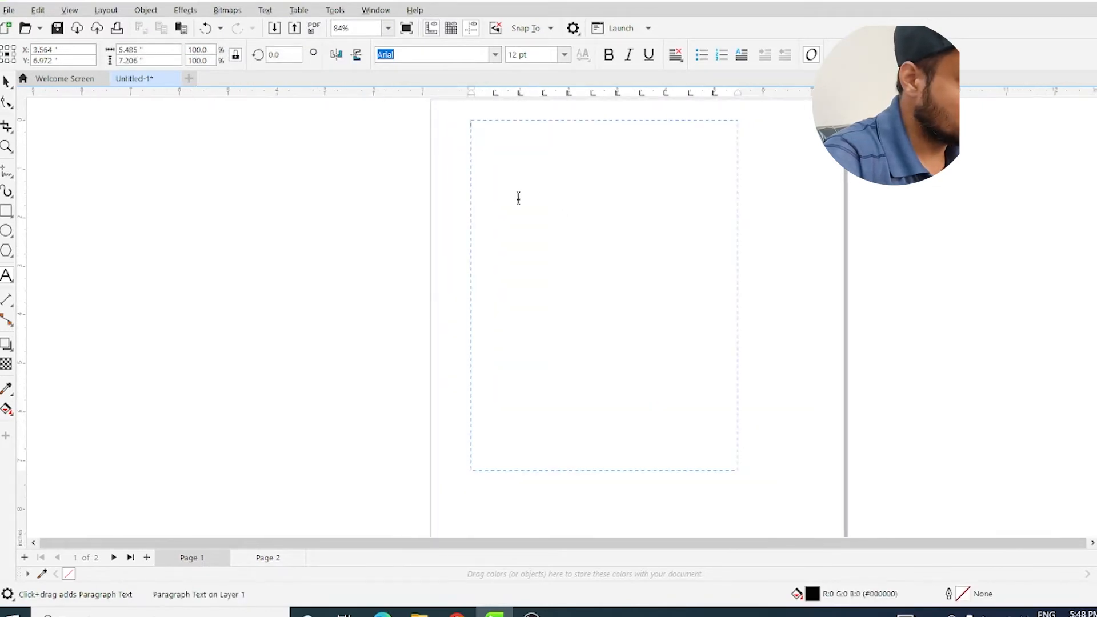
{"action": "key", "text": "ctrl+v"}
{"action": "left_click", "coordinate": [510, 126]}
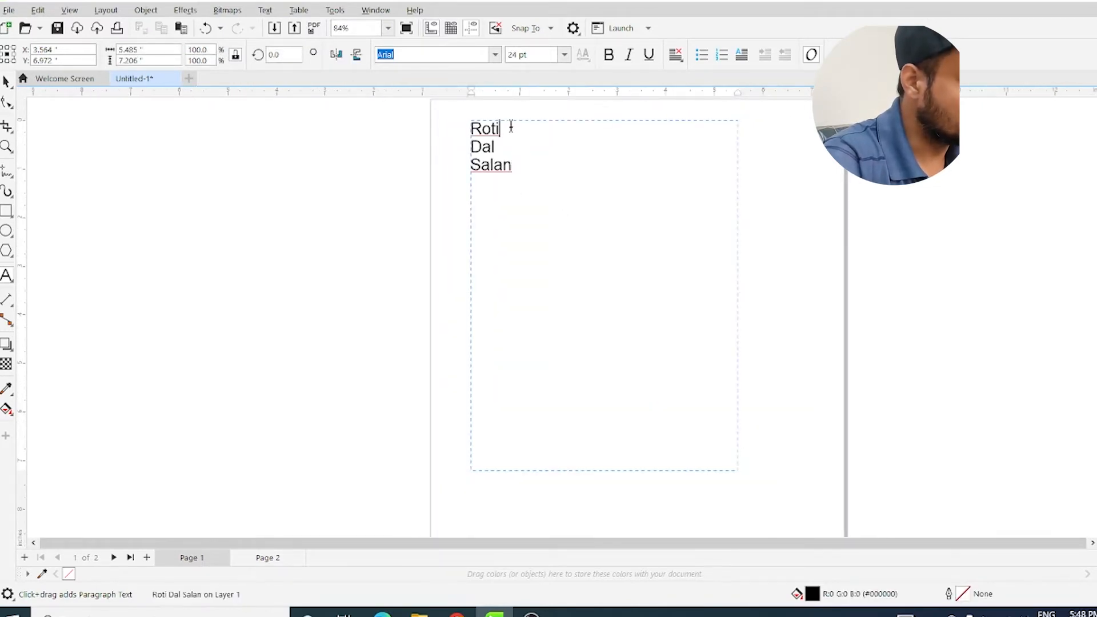
{"action": "scroll", "coordinate": [519, 104], "scroll_direction": "up", "scroll_amount": 1}
{"action": "scroll", "coordinate": [509, 151], "scroll_direction": "down", "scroll_amount": 1}
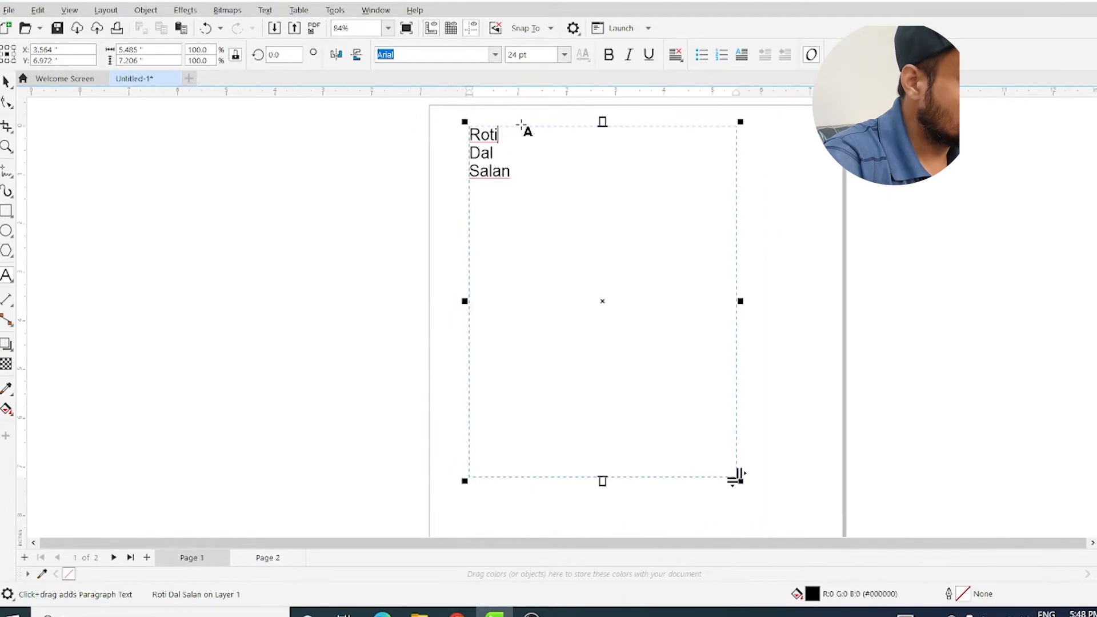
{"action": "scroll", "coordinate": [522, 127], "scroll_direction": "up", "scroll_amount": 1}
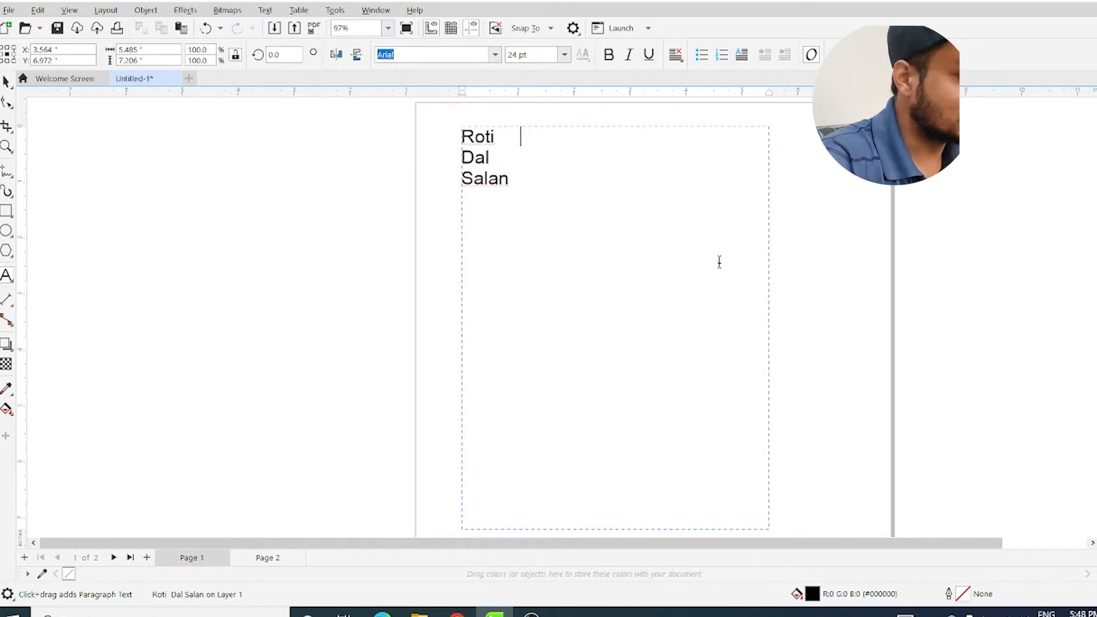
{"action": "key", "text": "ctrl+z"}
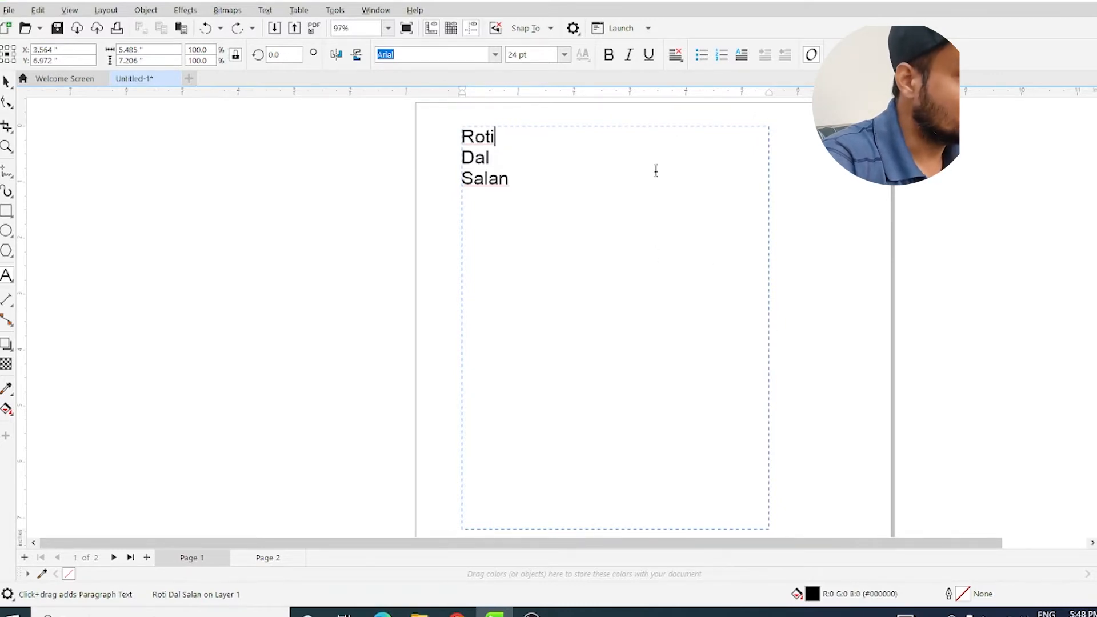
Step: Add a tab stop near the text frame's right edge and enter 10/- at it on the Roti line
{"action": "double_click", "coordinate": [736, 98]}
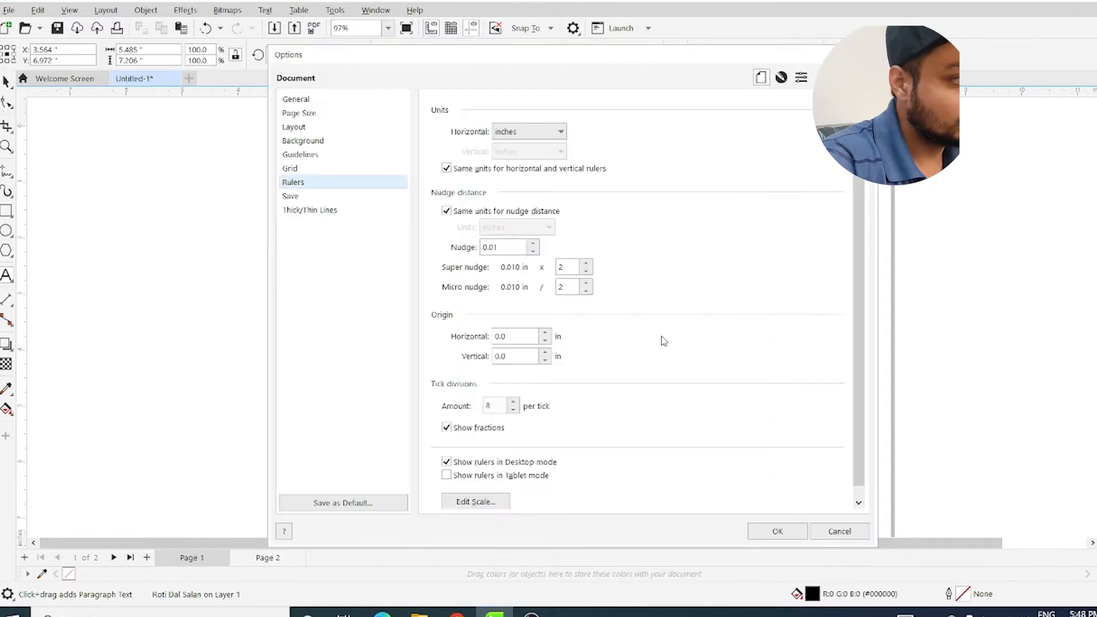
{"action": "left_click", "coordinate": [773, 535]}
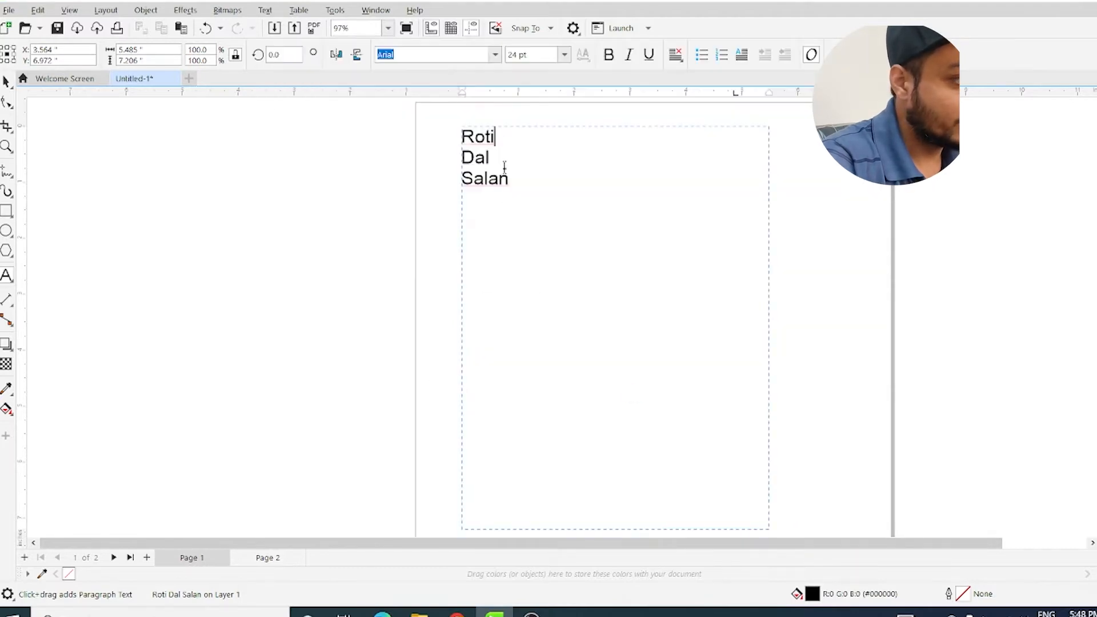
{"action": "key", "text": "Tab"}
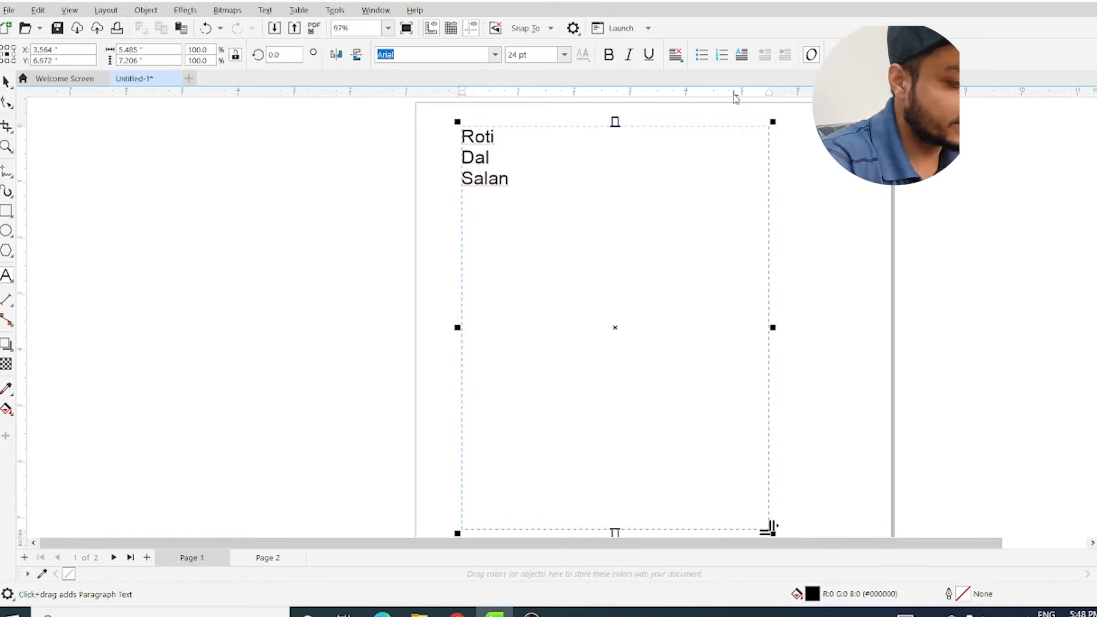
{"action": "type", "text": "1"}
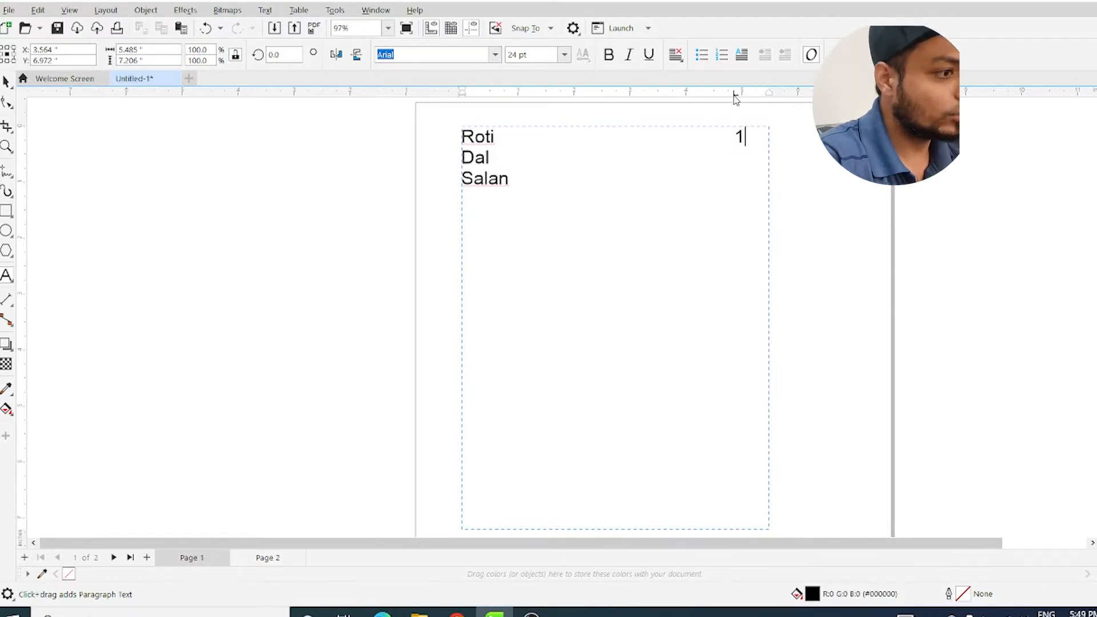
{"action": "type", "text": "0/-"}
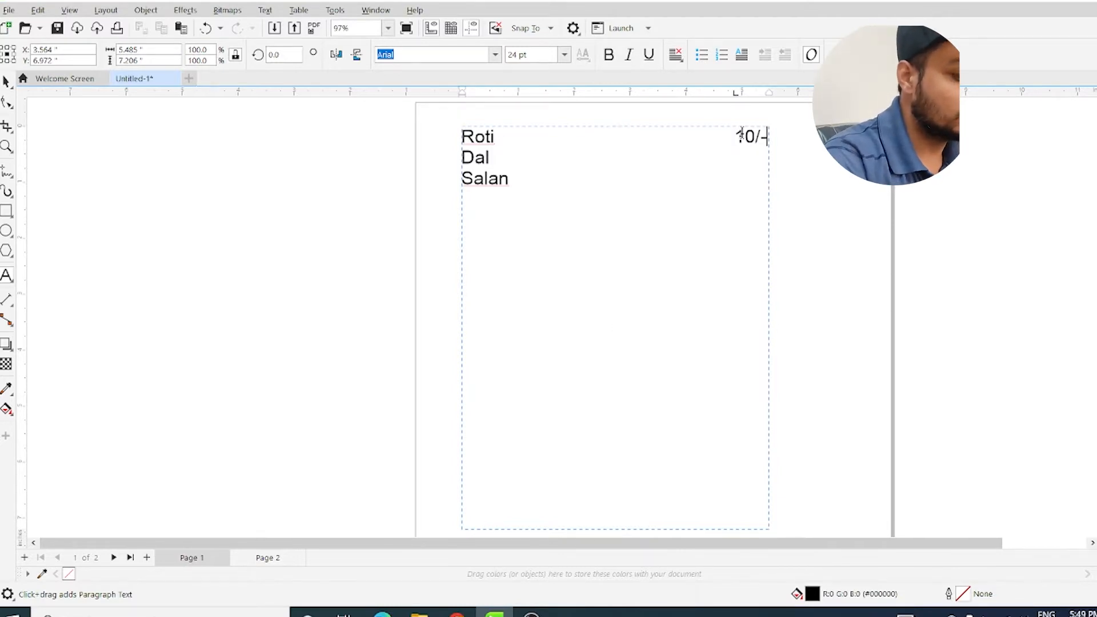
Step: Enter 100/- at the tab stop on the Dal line, then shift the whole list's tab stop inward so the prices fit the frame
{"action": "key", "text": "Right"}
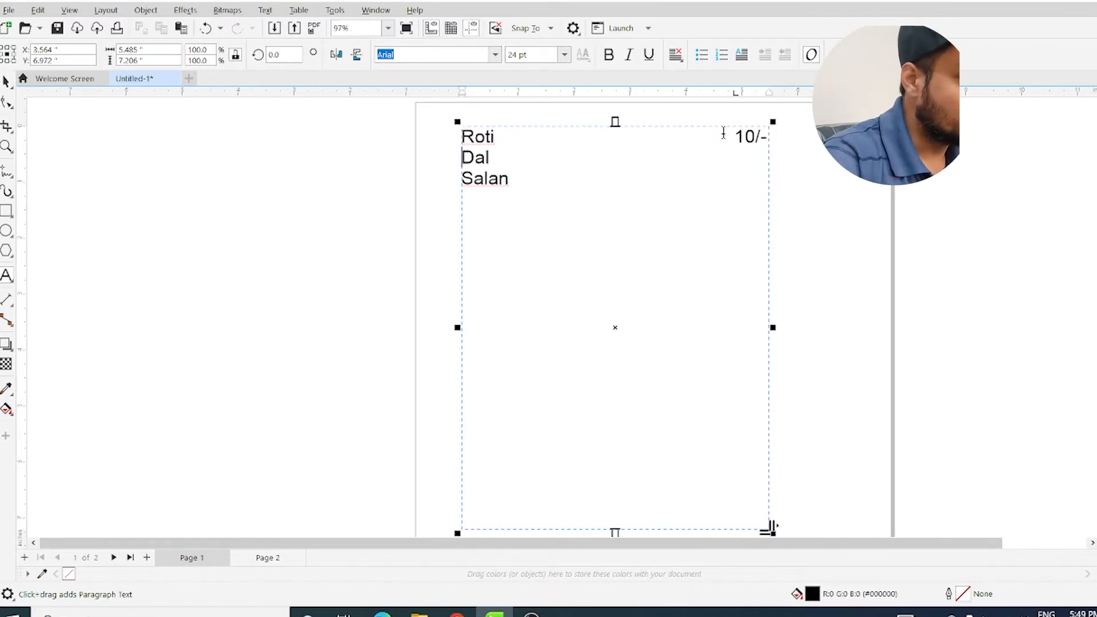
{"action": "left_click", "coordinate": [534, 167]}
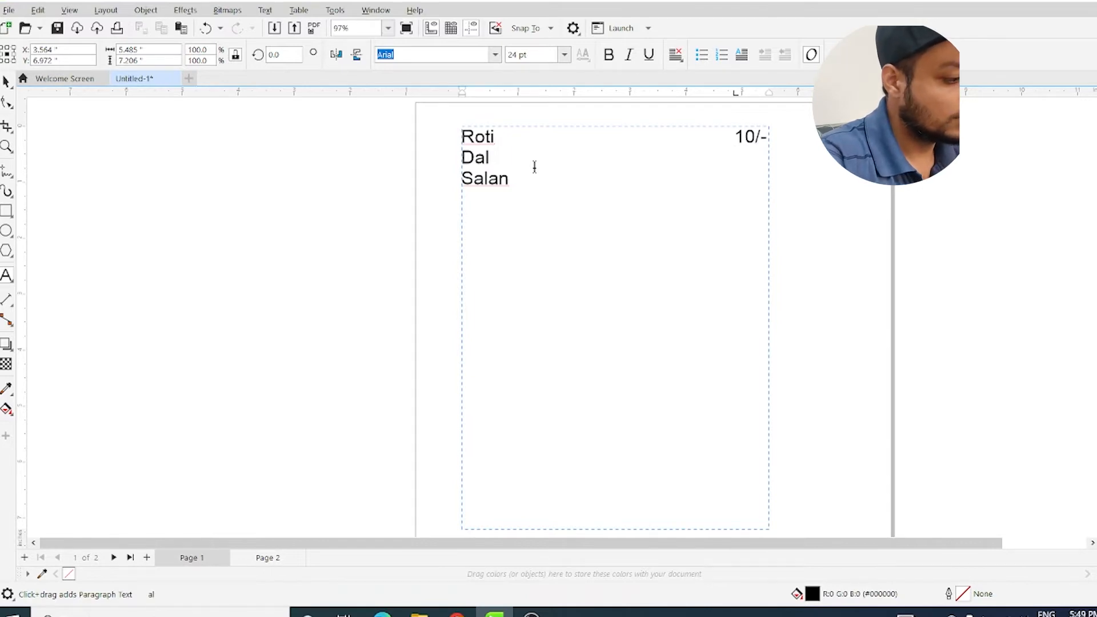
{"action": "key", "text": "Tab"}
{"action": "type", "text": "100"}
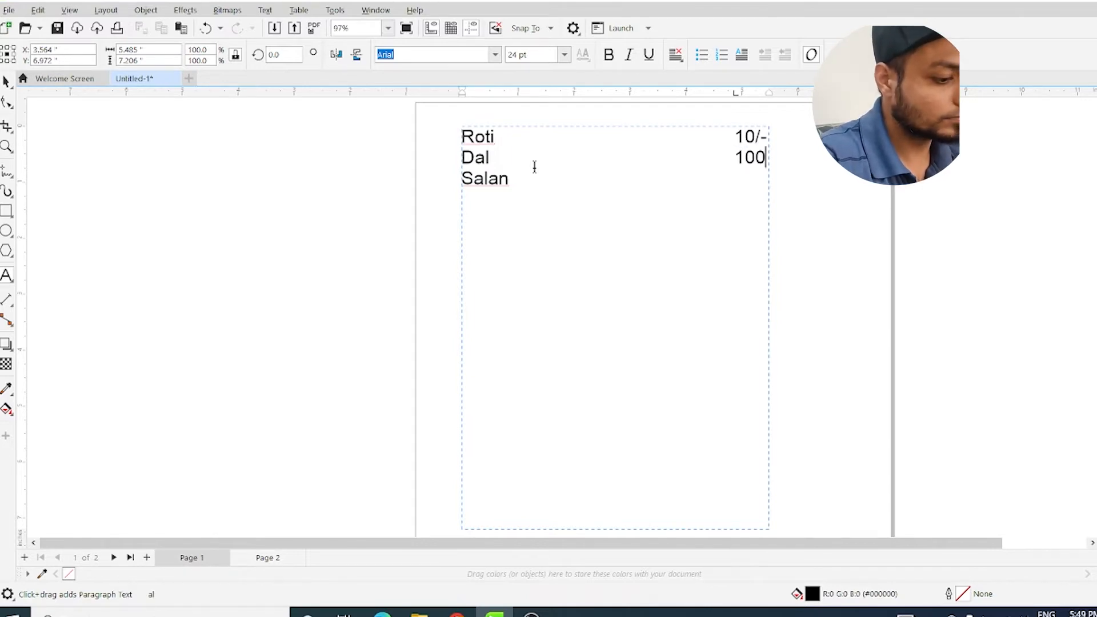
{"action": "type", "text": "/-"}
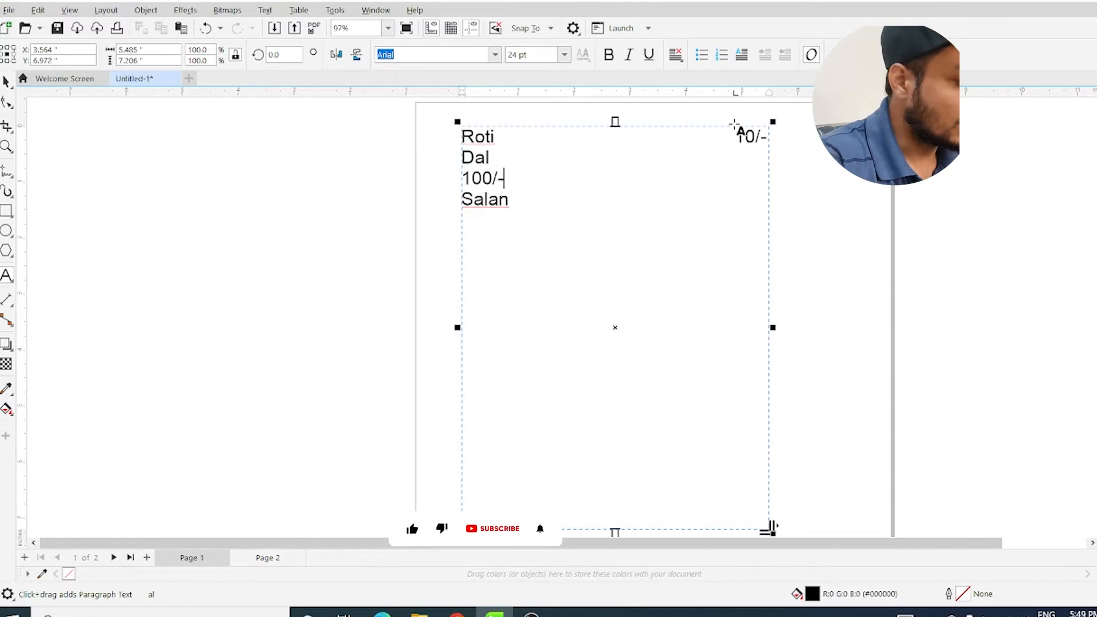
{"action": "key", "text": "ctrl+shift+Home"}
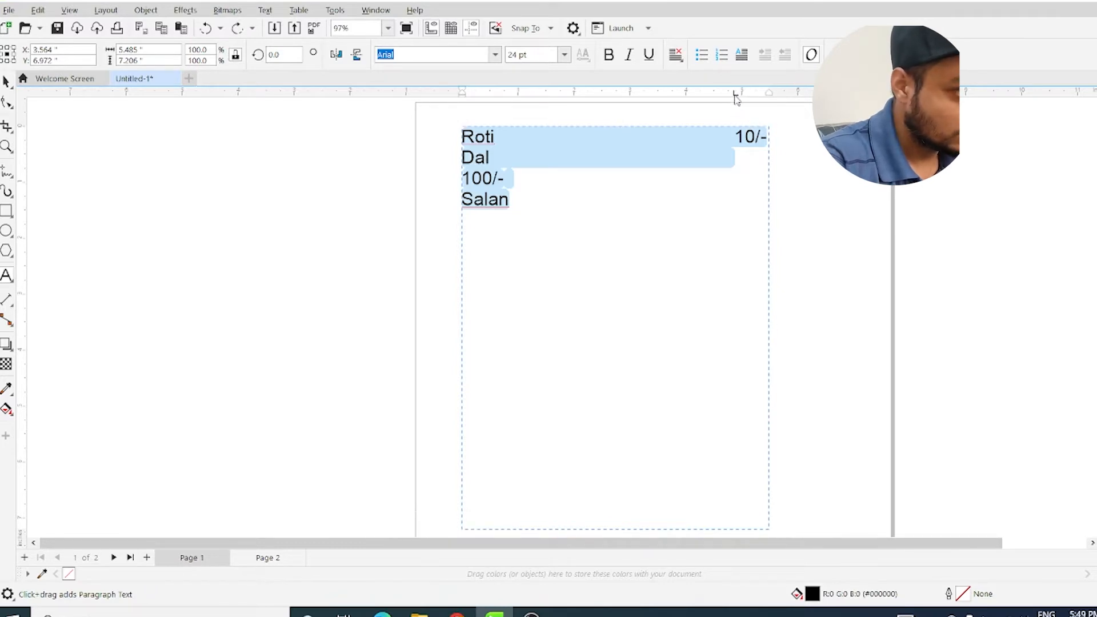
{"action": "left_click_drag", "start_coordinate": [735, 93], "coordinate": [720, 95]}
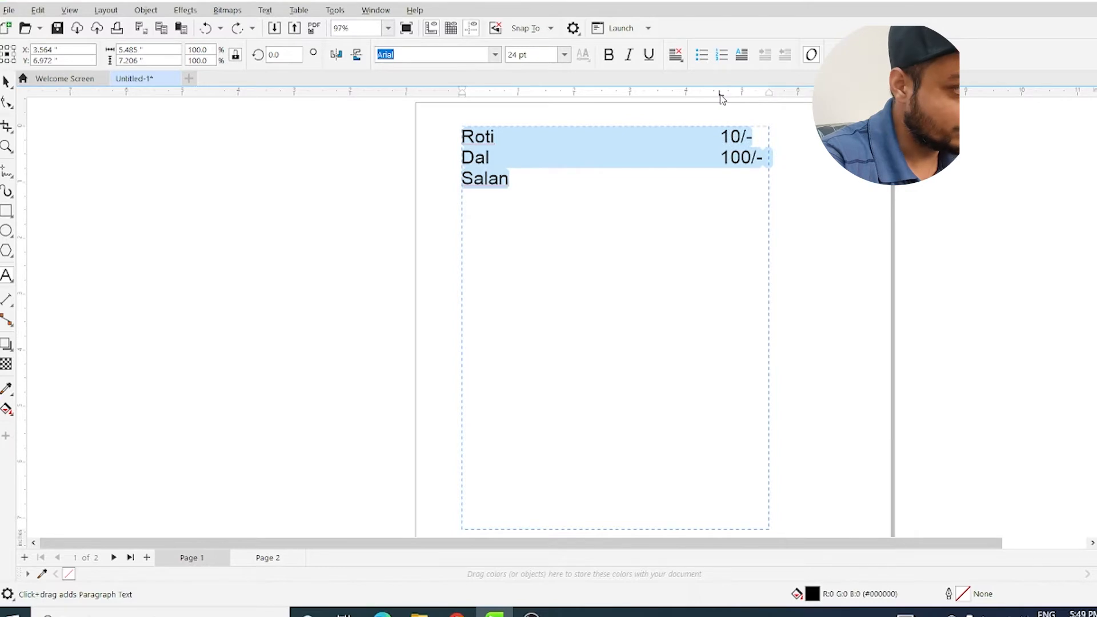
Step: Enter the price 120/- at the tab stop on the Salan line
{"action": "left_click", "coordinate": [528, 188]}
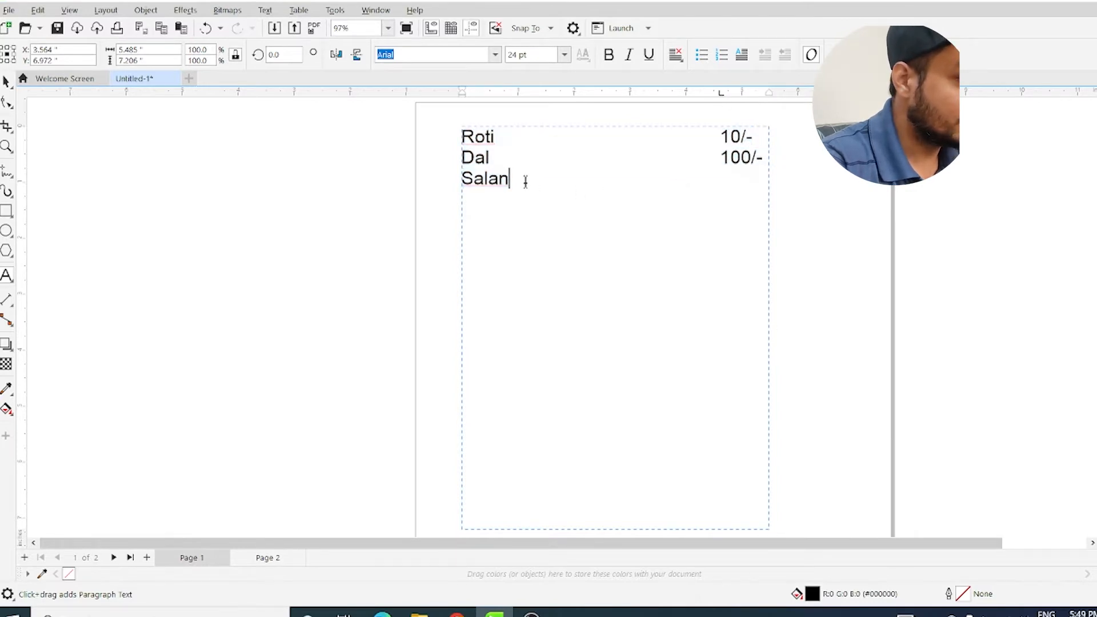
{"action": "key", "text": "Tab"}
{"action": "type", "text": "1"}
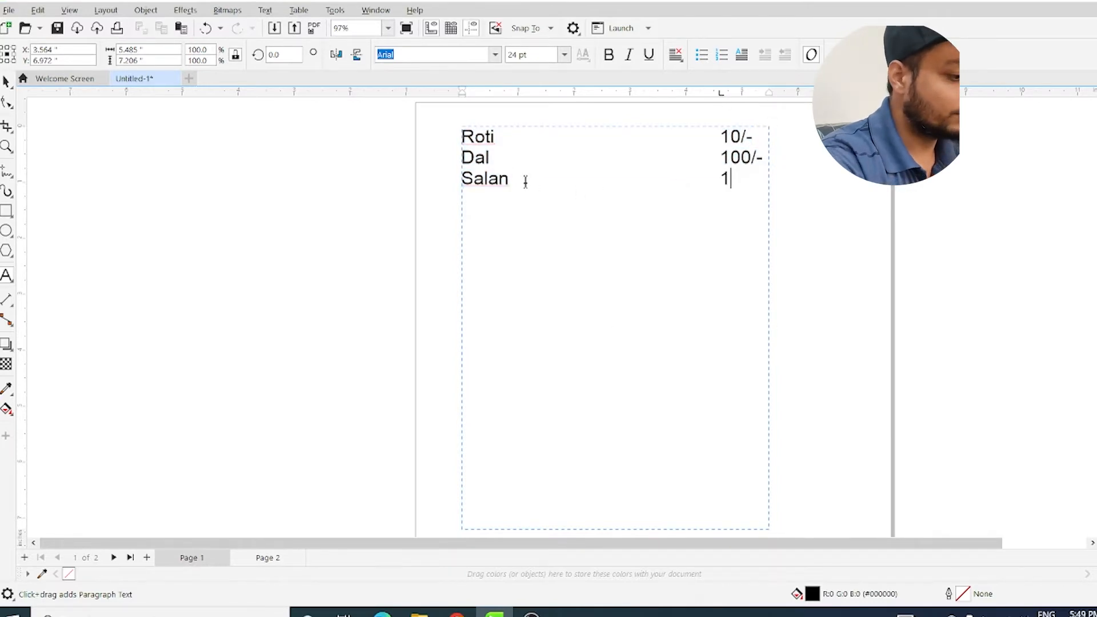
{"action": "type", "text": "20"}
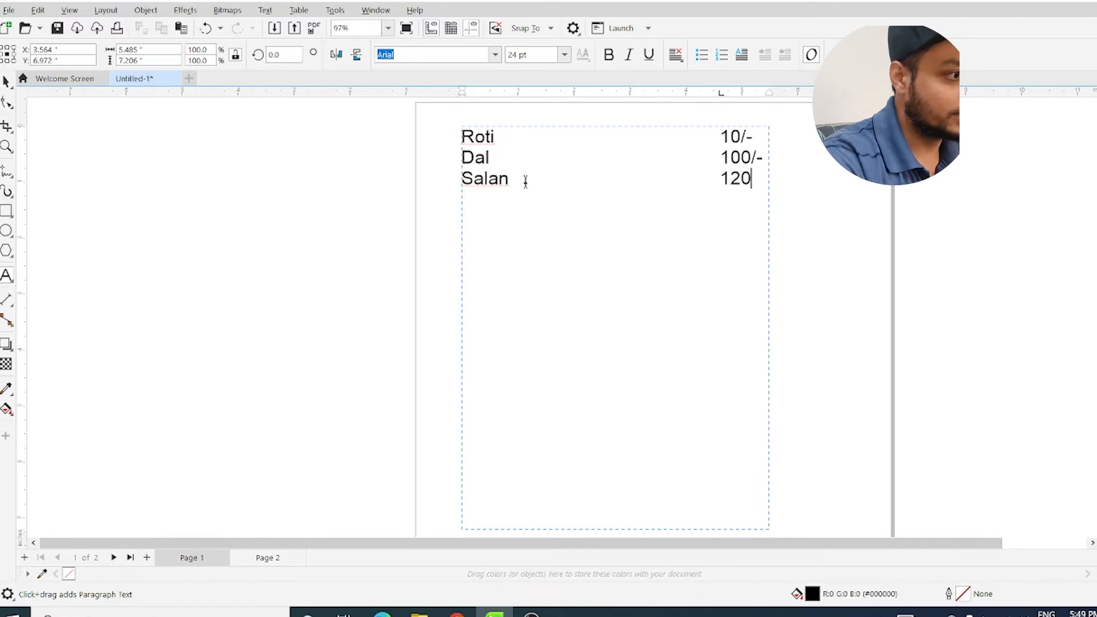
{"action": "type", "text": "/-"}
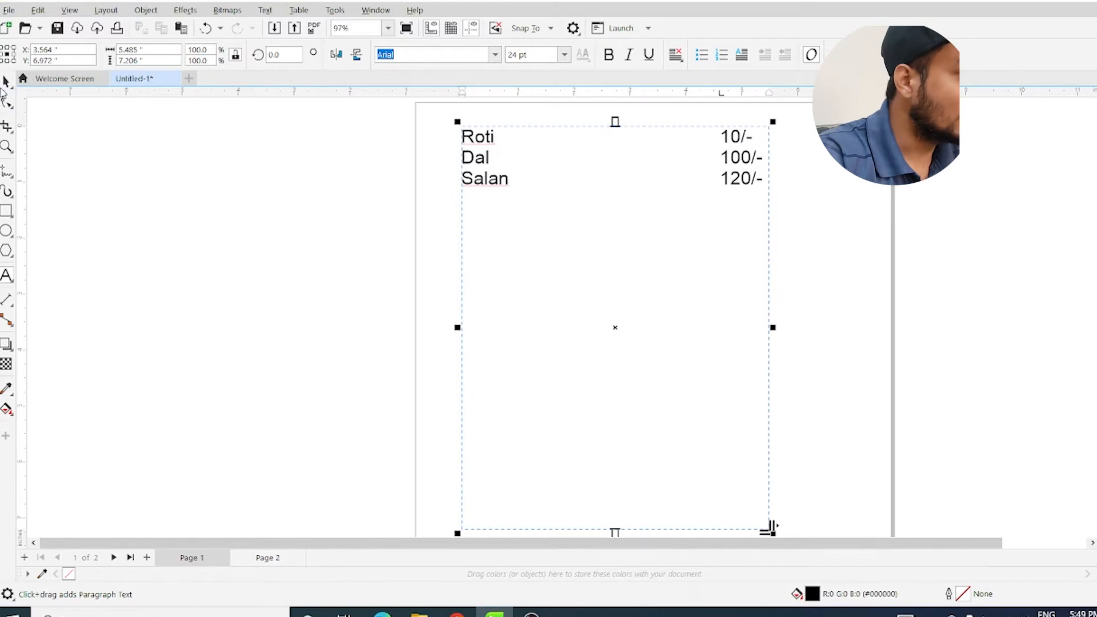
Step: Delete the food price list text frame from page 1
{"action": "left_click", "coordinate": [6, 82]}
{"action": "left_click", "coordinate": [583, 182]}
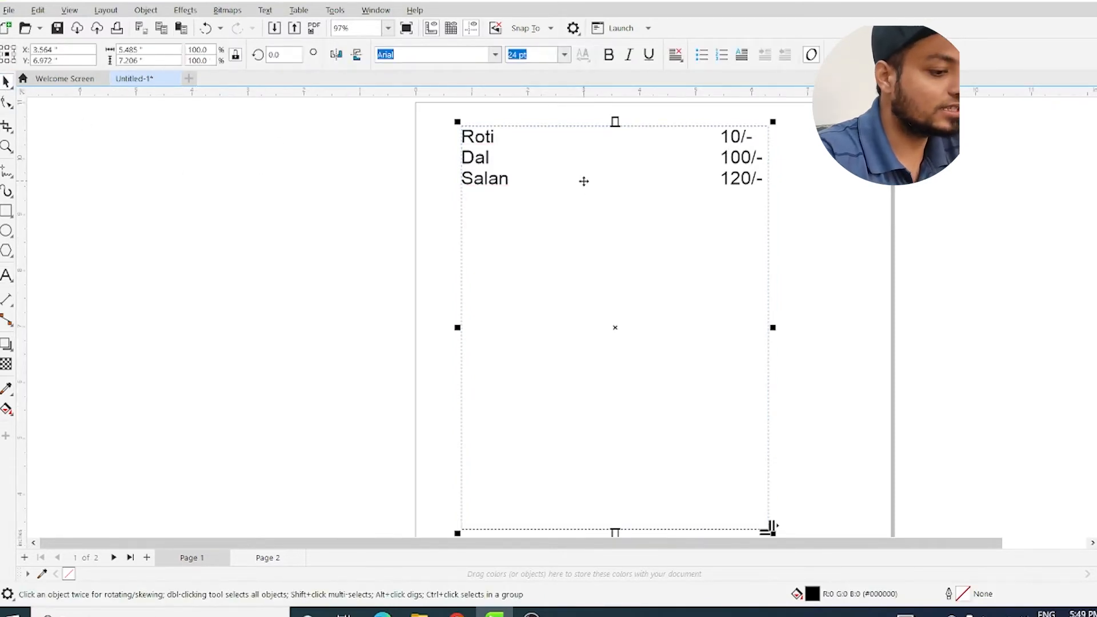
{"action": "key", "text": "Delete"}
{"action": "left_click", "coordinate": [265, 11]}
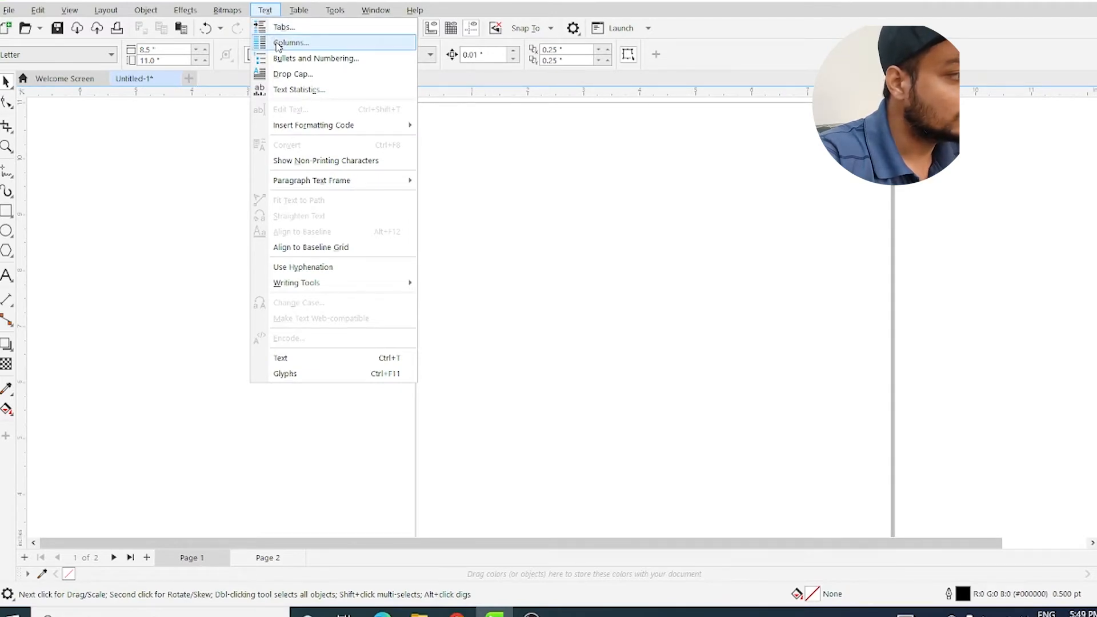
{"action": "left_click", "coordinate": [608, 230]}
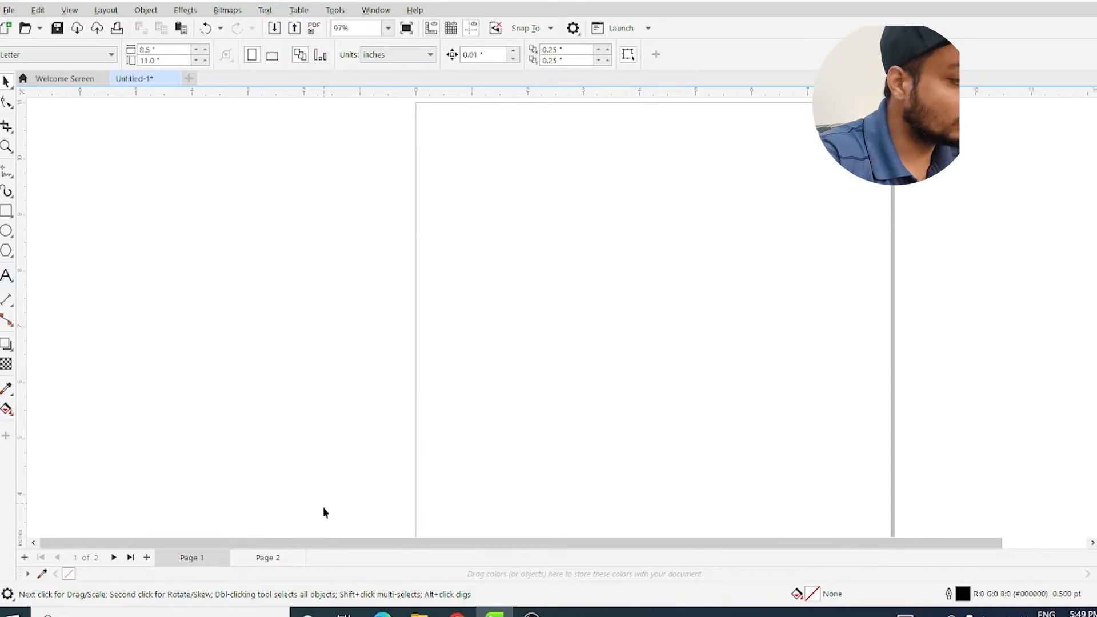
Step: On page 2, remove the tab indent before the article's opening line
{"action": "left_click", "coordinate": [255, 561]}
{"action": "left_click", "coordinate": [492, 240]}
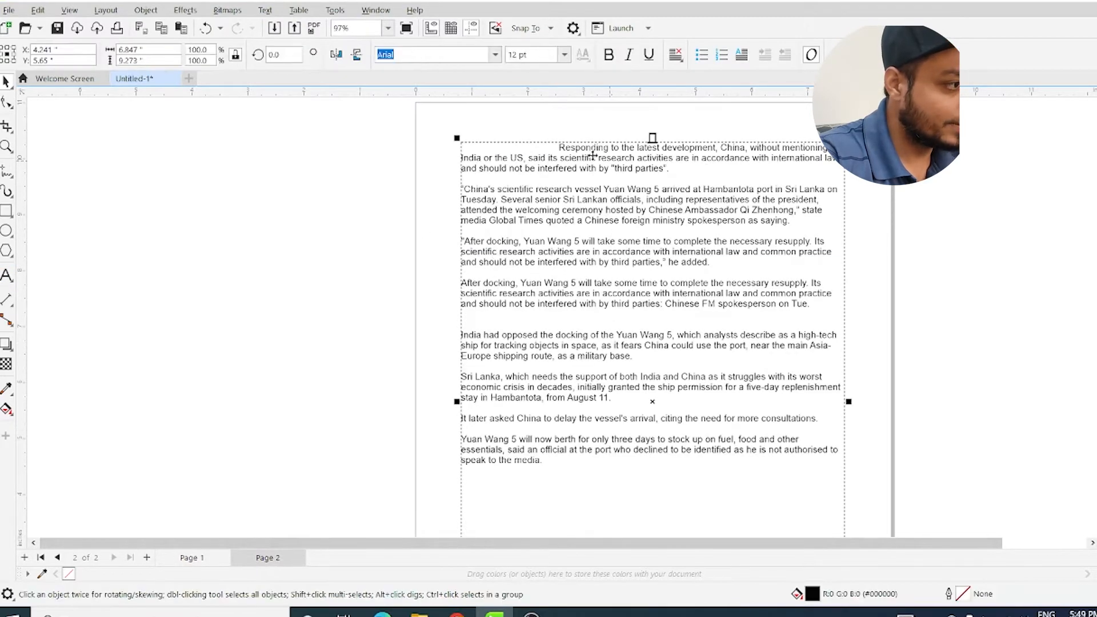
{"action": "double_click", "coordinate": [563, 150]}
{"action": "left_click_drag", "start_coordinate": [561, 149], "coordinate": [324, 151]}
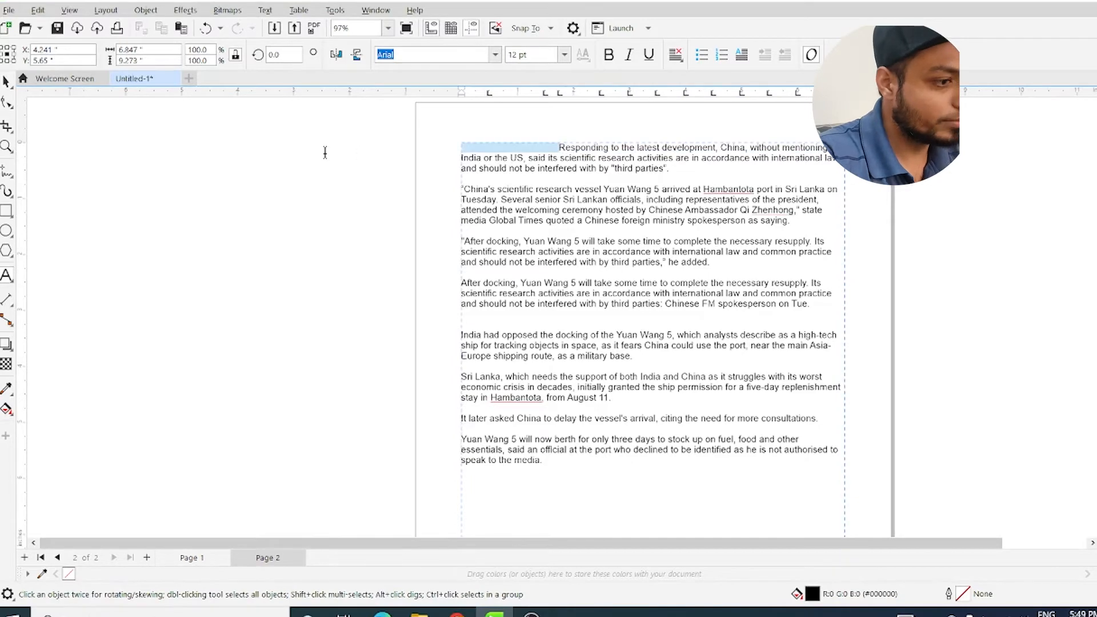
{"action": "key", "text": "BackSpace"}
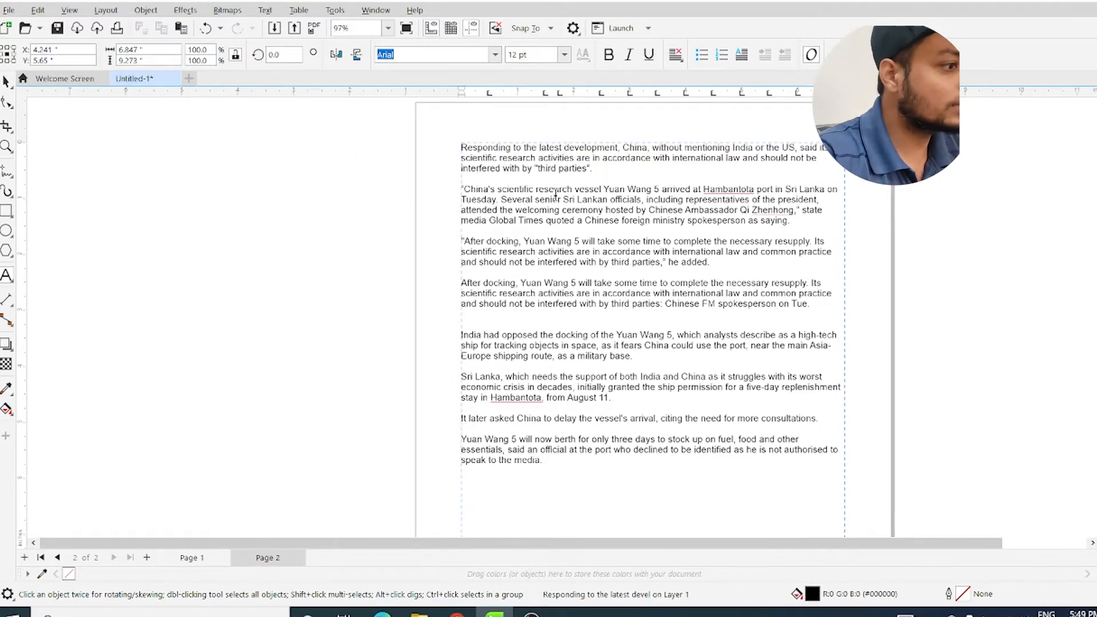
Step: Select all the article text and set its column settings to 2 columns
{"action": "key", "text": "ctrl+a"}
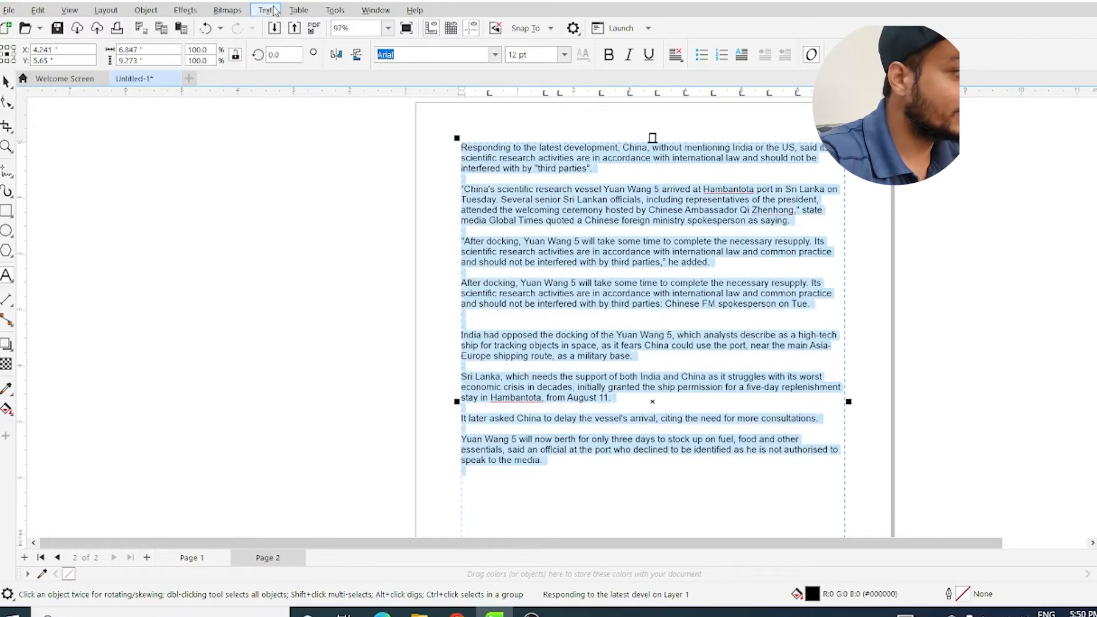
{"action": "left_click", "coordinate": [271, 12]}
{"action": "left_click", "coordinate": [290, 43]}
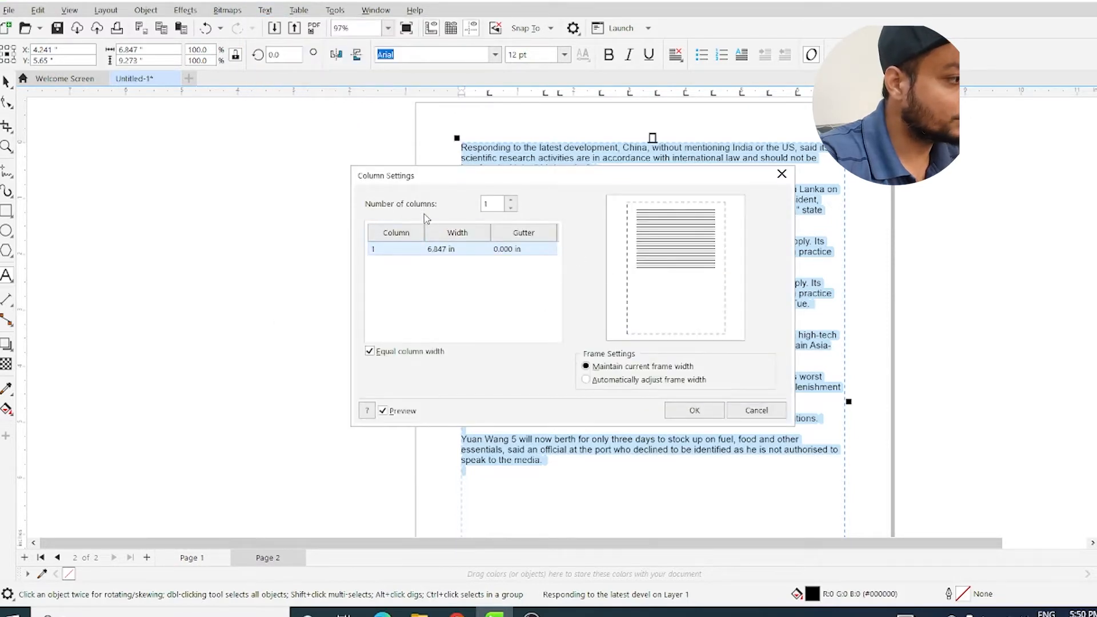
{"action": "left_click", "coordinate": [511, 199]}
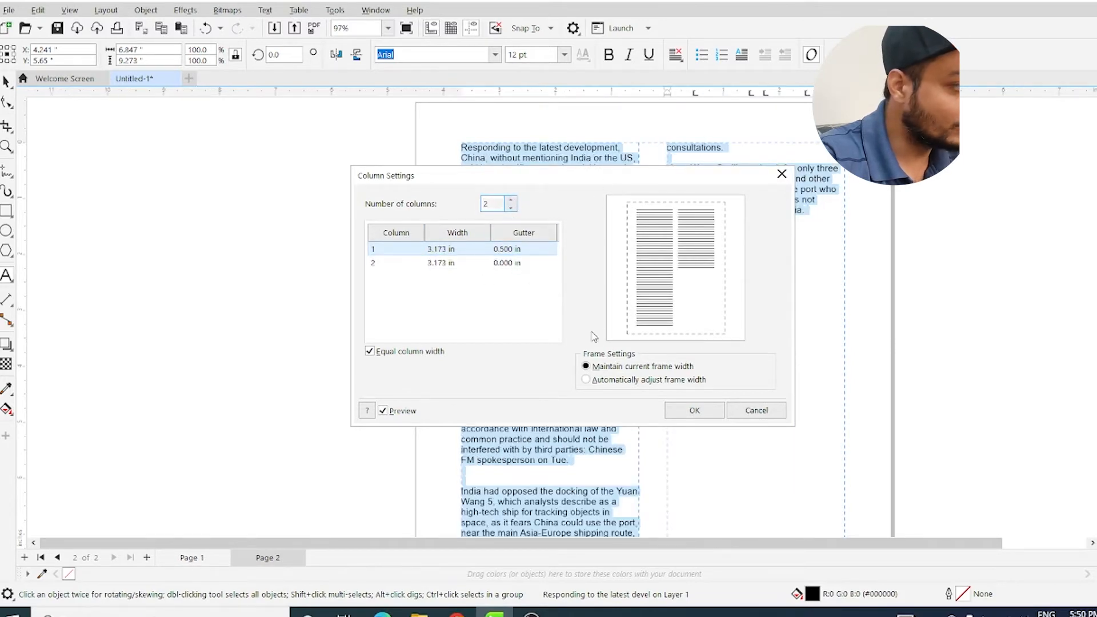
{"action": "left_click", "coordinate": [432, 253]}
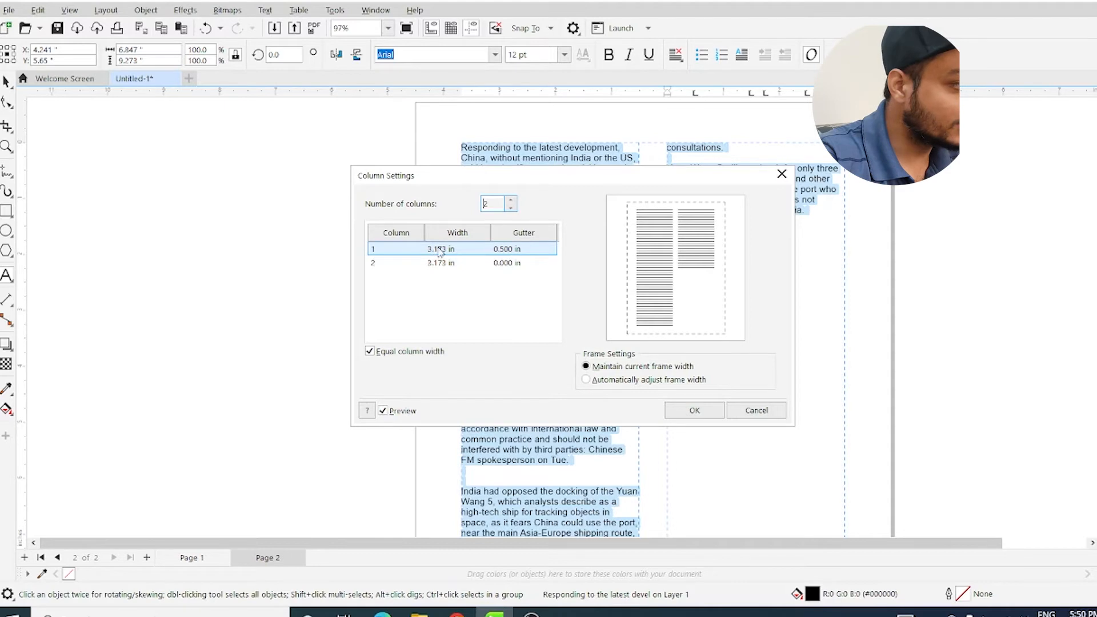
{"action": "left_click", "coordinate": [443, 262]}
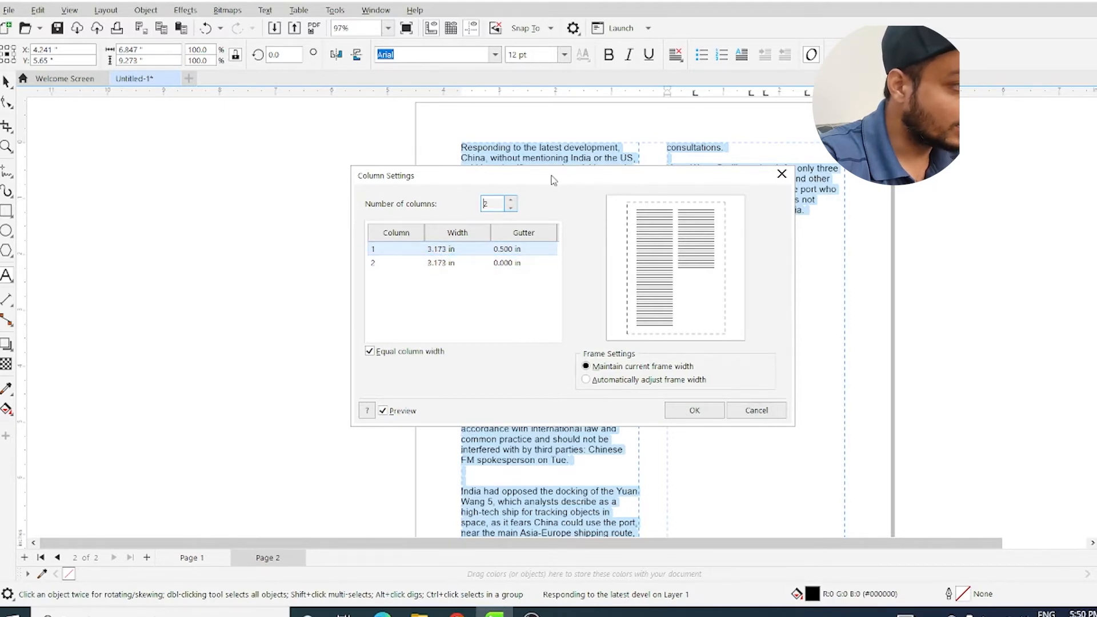
{"action": "left_click_drag", "start_coordinate": [553, 180], "coordinate": [480, 188]}
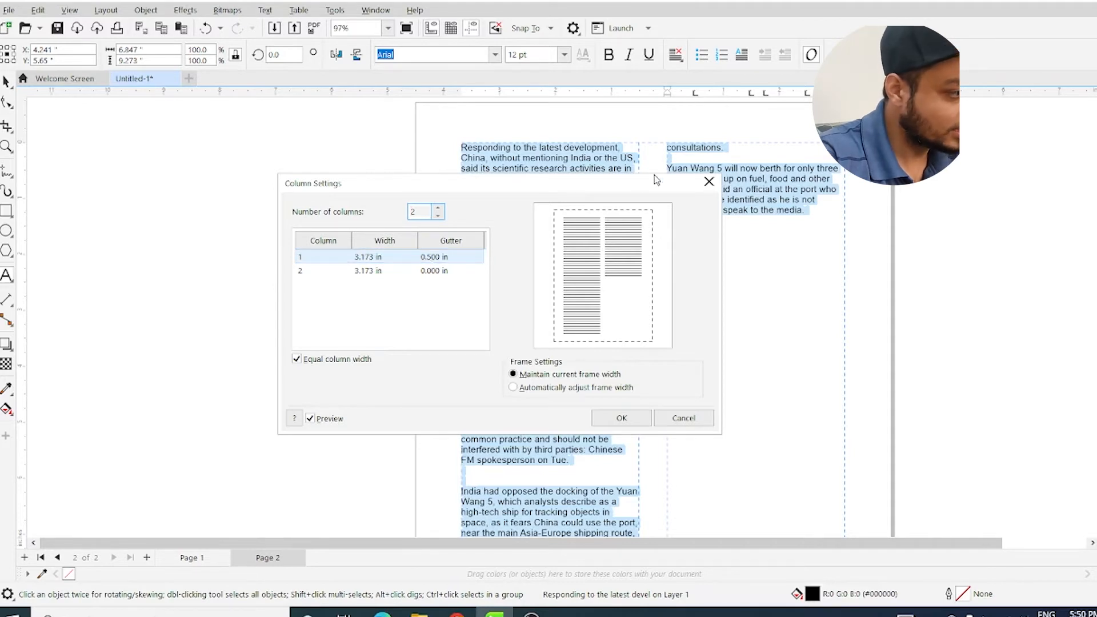
Step: Apply the two-column layout with equal column width, a 0.5 in gutter and the current frame width maintained
{"action": "left_click", "coordinate": [427, 258]}
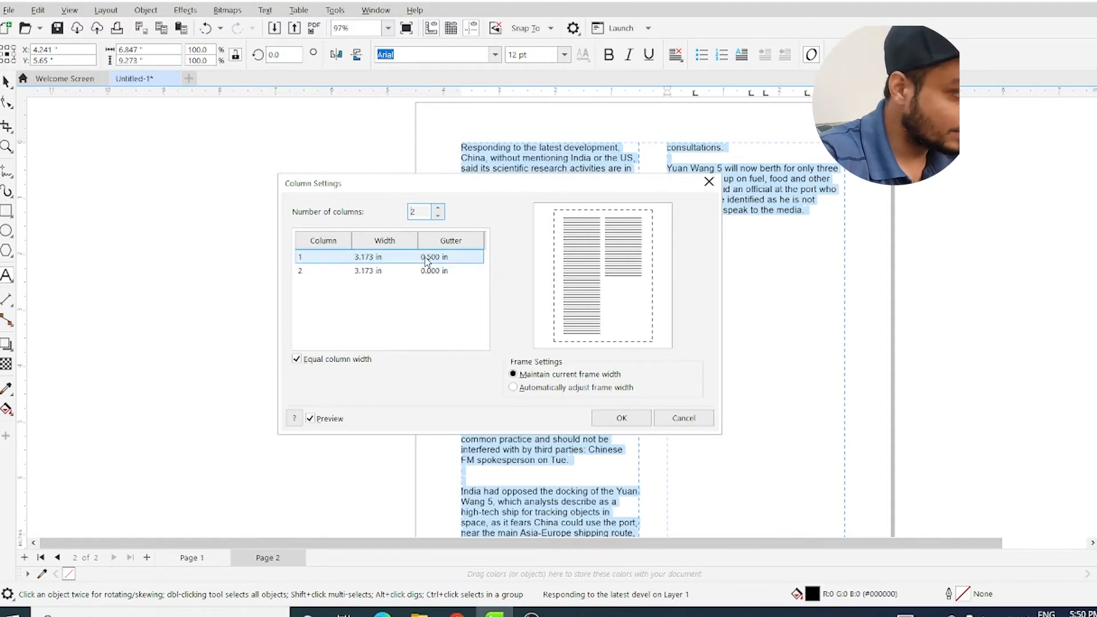
{"action": "left_click", "coordinate": [433, 257]}
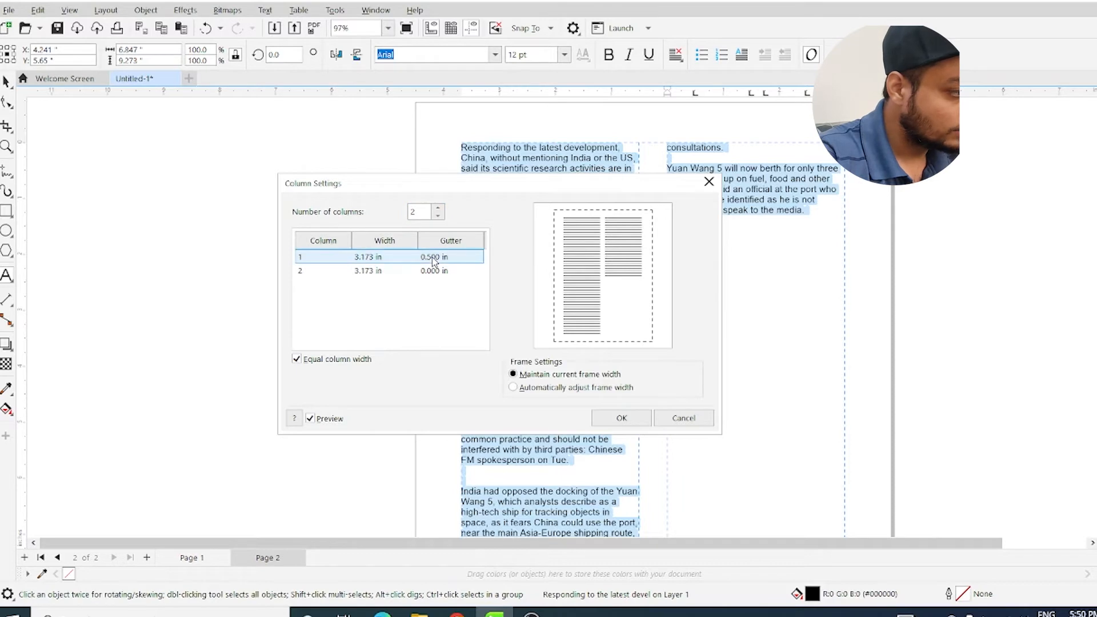
{"action": "left_click", "coordinate": [342, 358]}
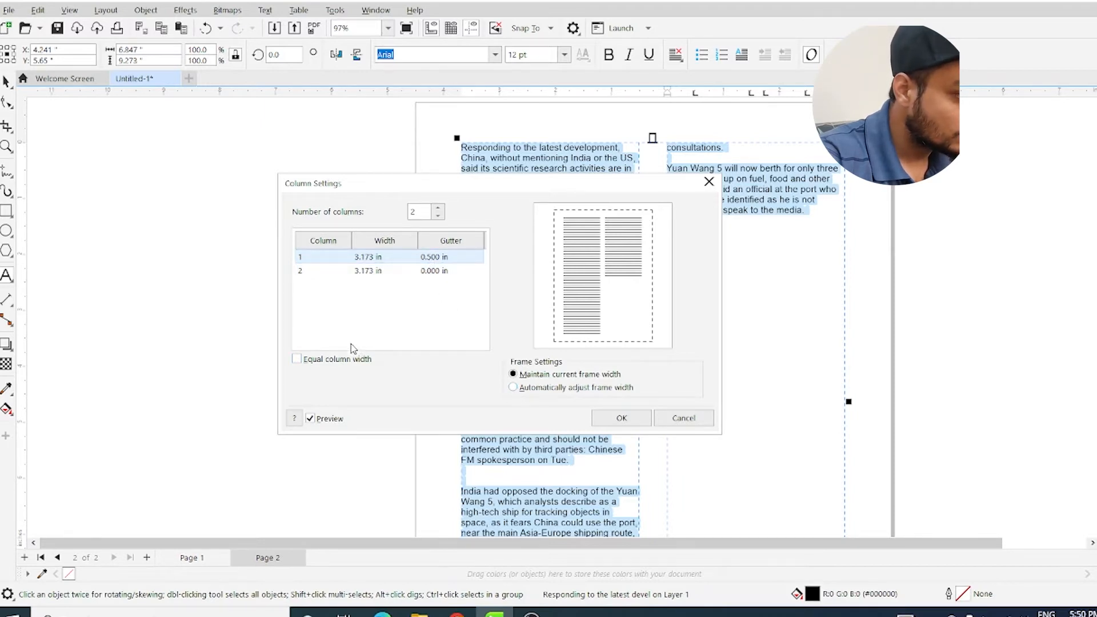
{"action": "left_click", "coordinate": [337, 358]}
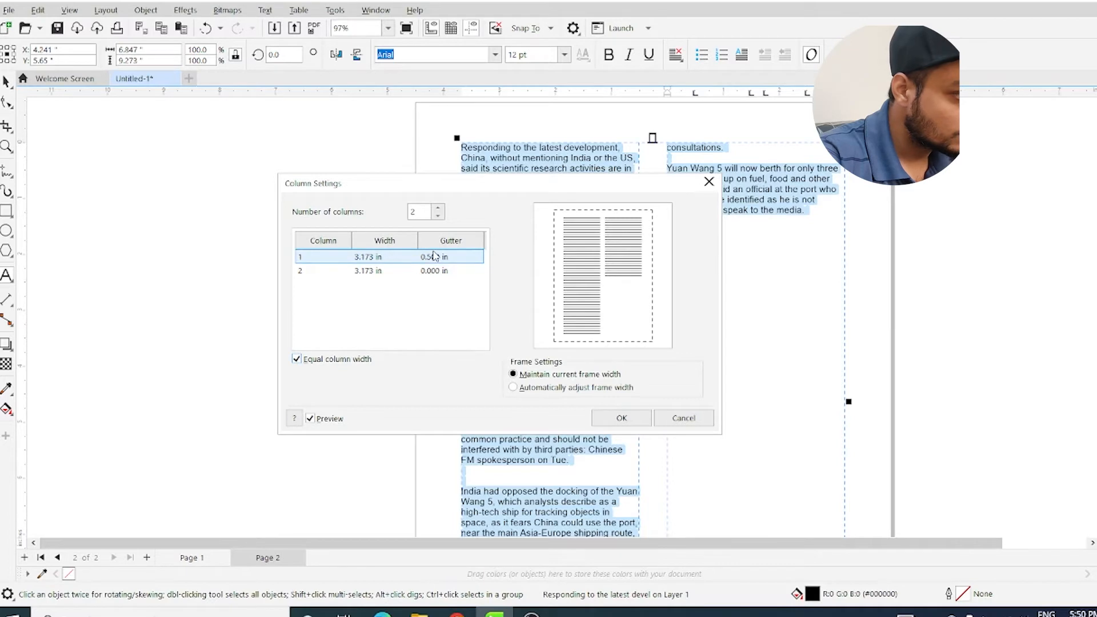
{"action": "left_click", "coordinate": [428, 257]}
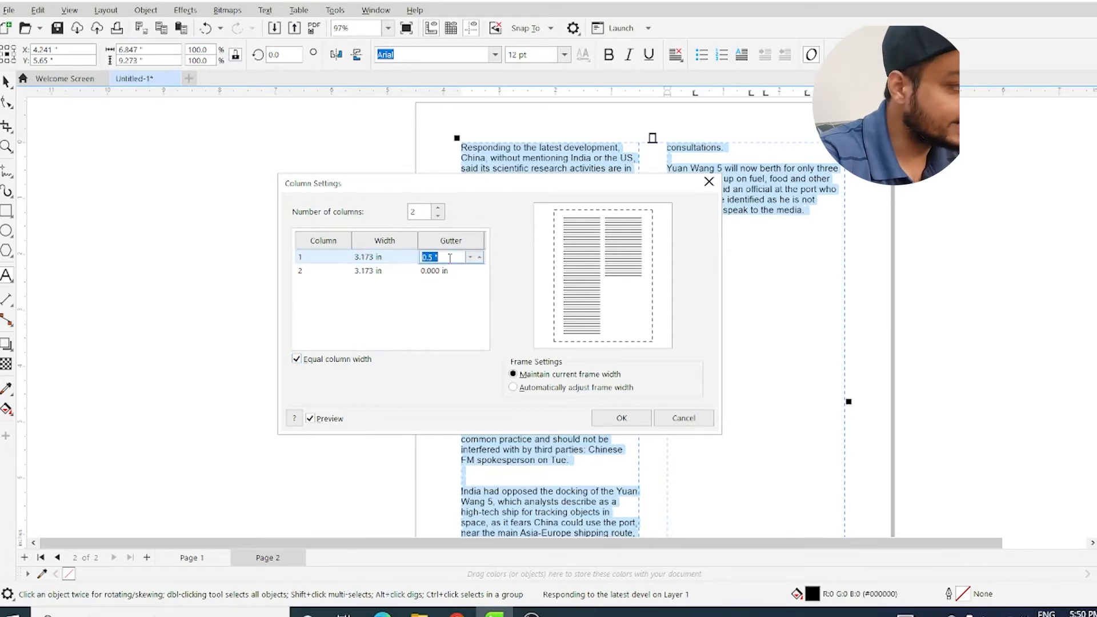
{"action": "left_click", "coordinate": [390, 254]}
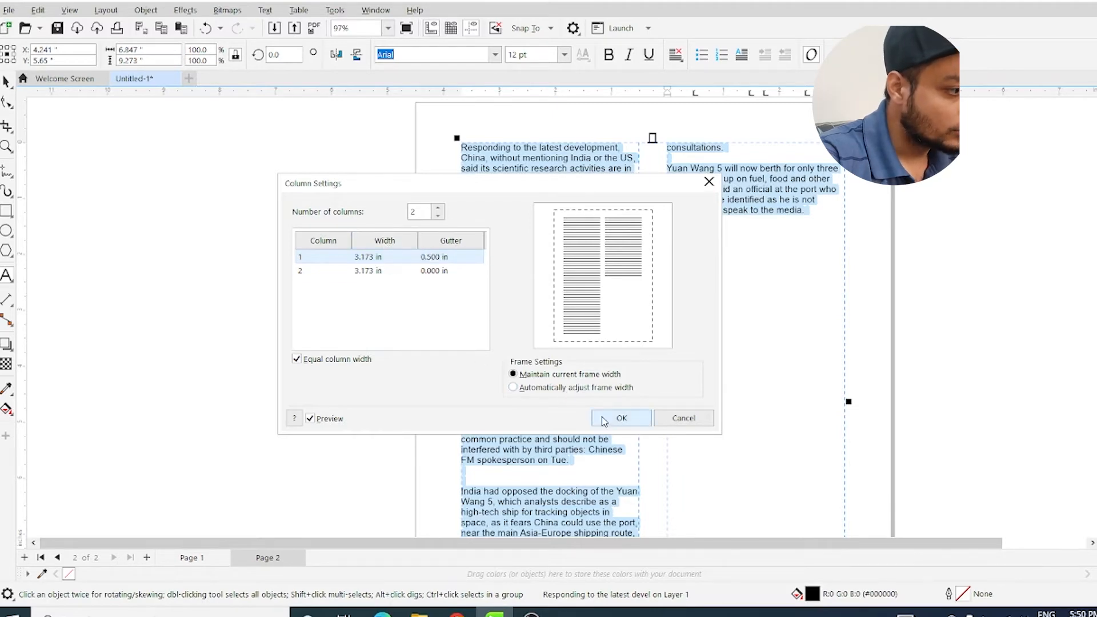
{"action": "left_click", "coordinate": [621, 418]}
Step: Undo the two-column layout of the article and leave text editing
{"action": "scroll", "coordinate": [678, 314], "scroll_direction": "down", "scroll_amount": 2}
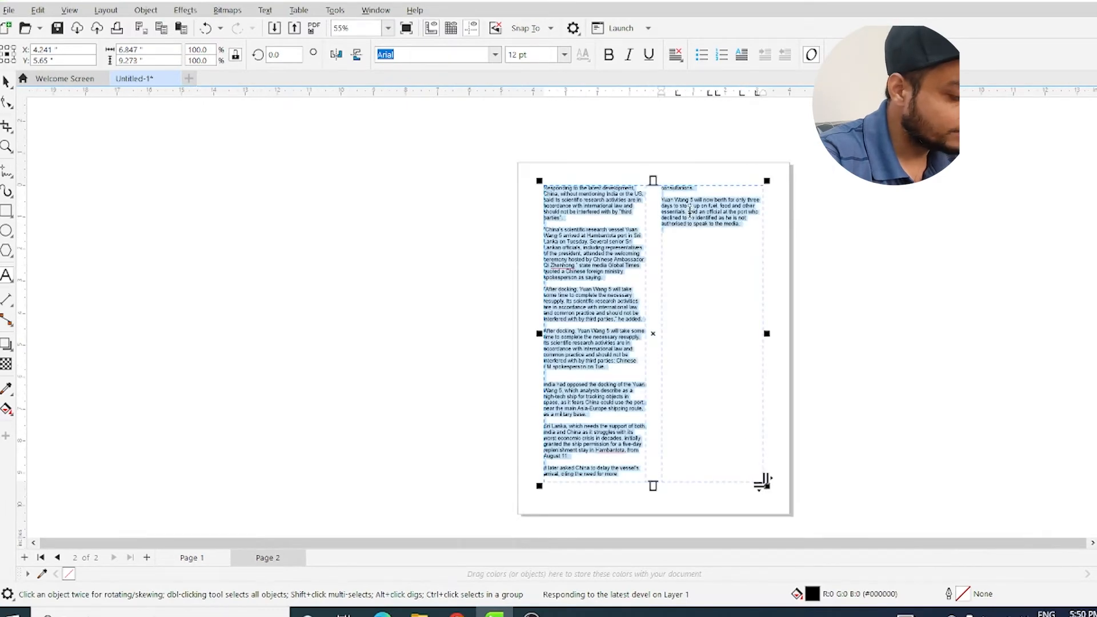
{"action": "key", "text": "ctrl+z"}
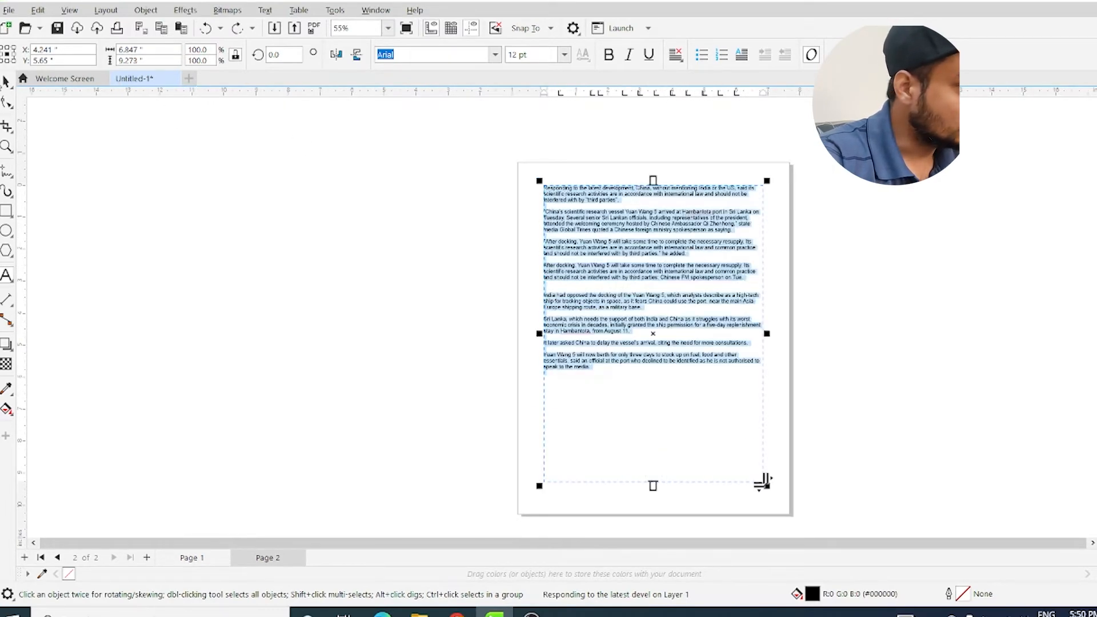
{"action": "left_click", "coordinate": [5, 82]}
{"action": "left_click", "coordinate": [265, 10]}
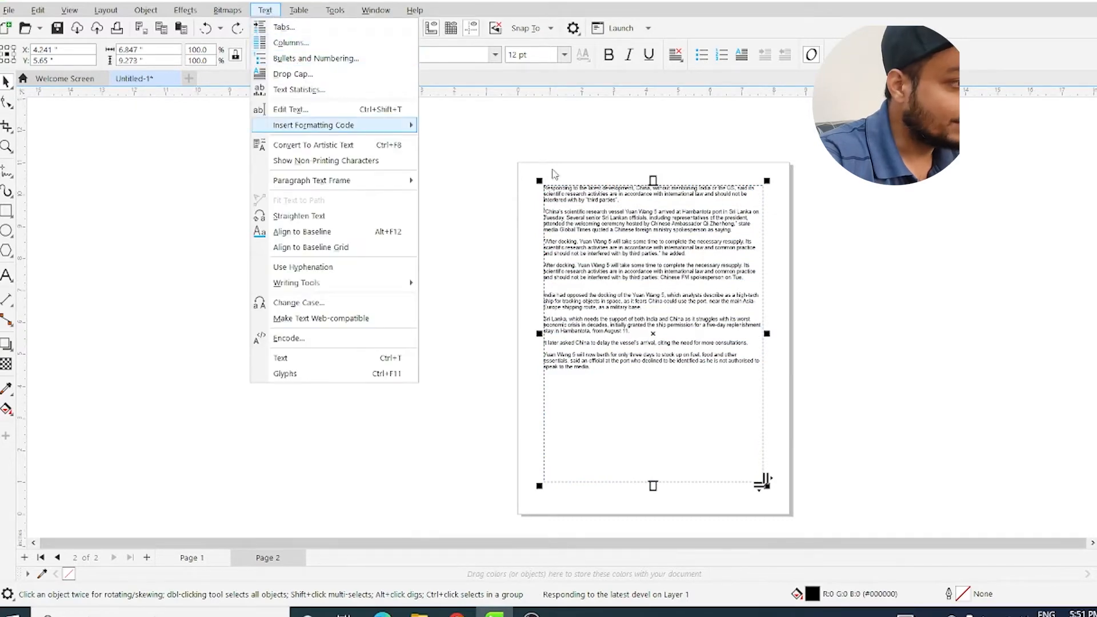
{"action": "mouse_move", "coordinate": [343, 125]}
{"action": "left_click", "coordinate": [654, 139]}
Step: Select all the article text on page 2 and turn it into a bulleted list
{"action": "scroll", "coordinate": [600, 169], "scroll_direction": "up", "scroll_amount": 3}
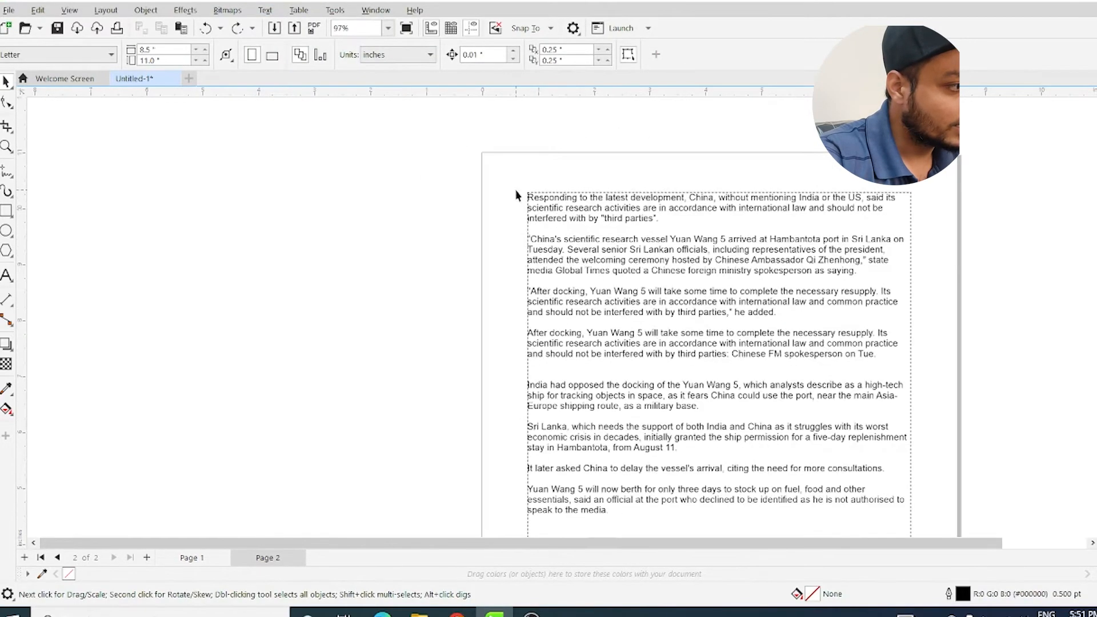
{"action": "double_click", "coordinate": [586, 211]}
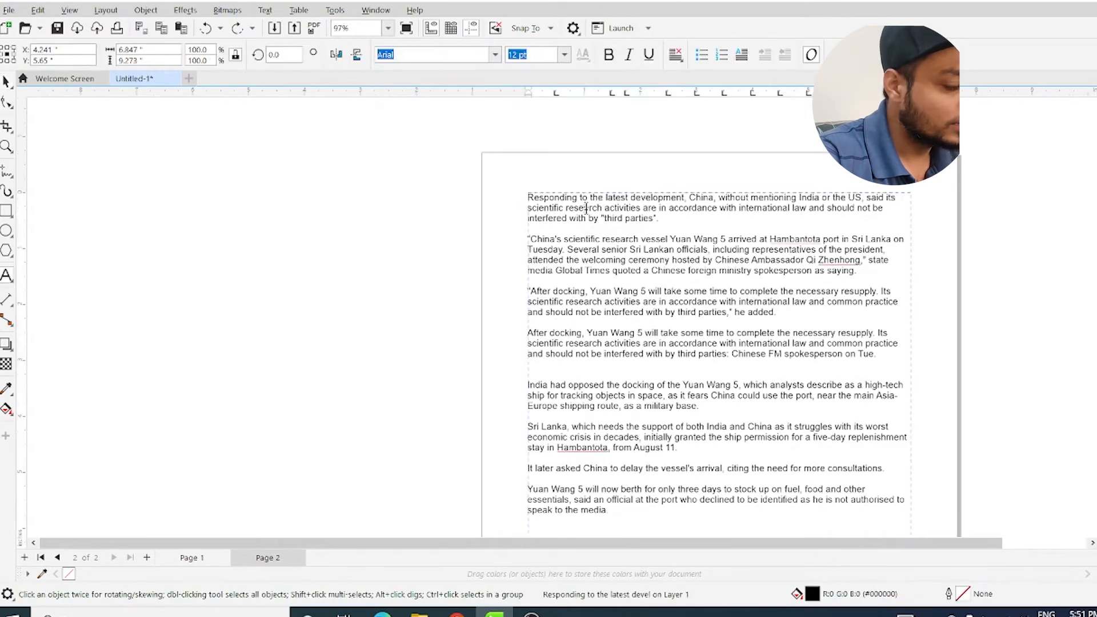
{"action": "key", "text": "ctrl+a"}
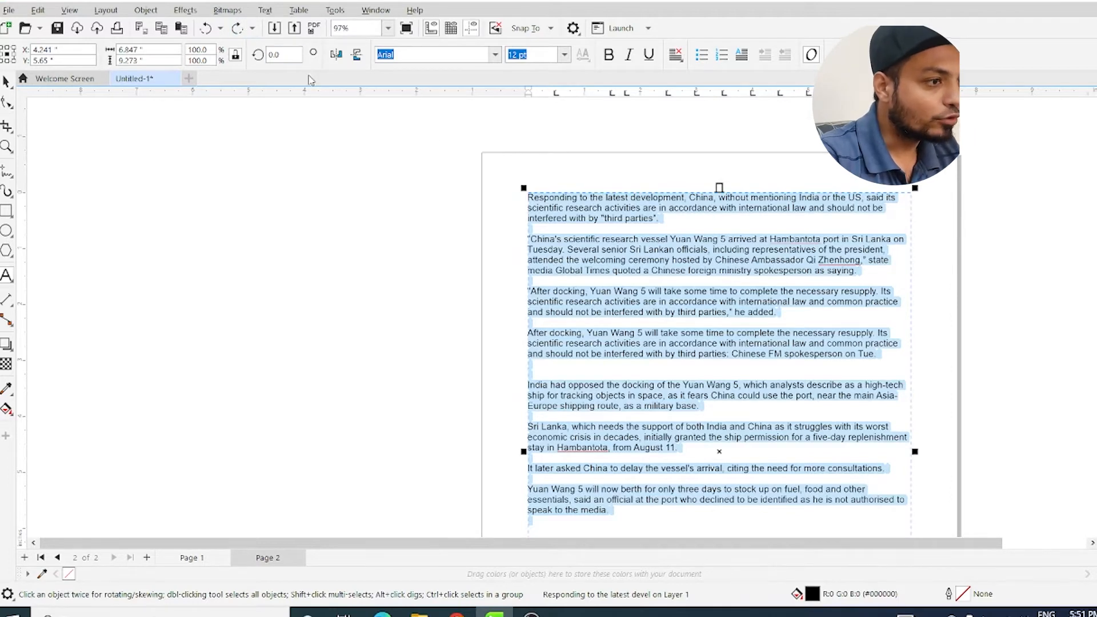
{"action": "left_click", "coordinate": [268, 11]}
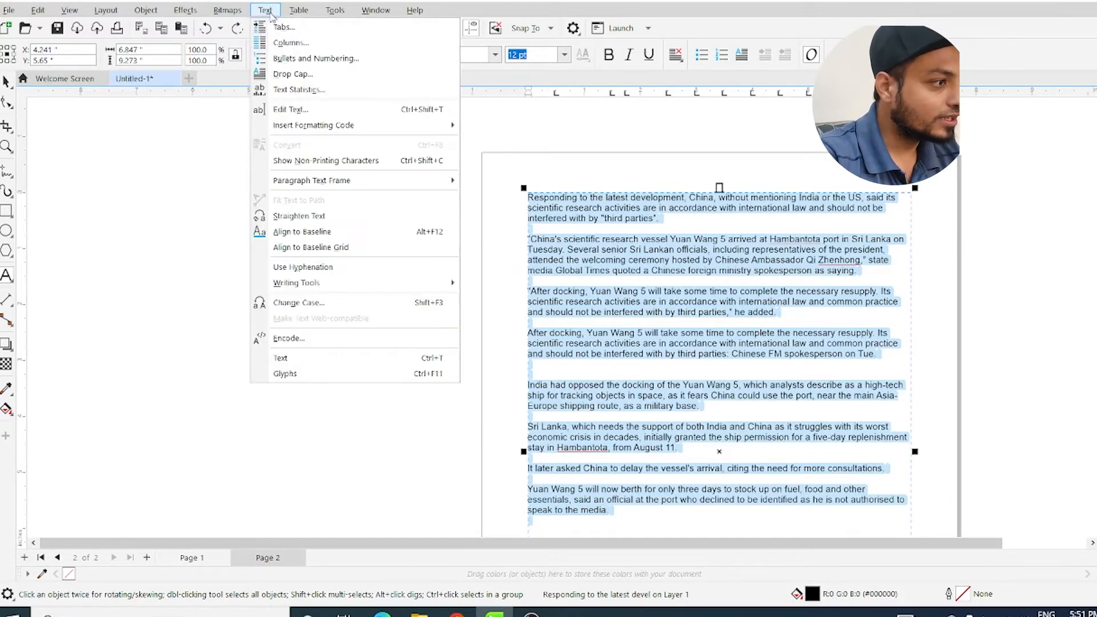
{"action": "mouse_move", "coordinate": [389, 125]}
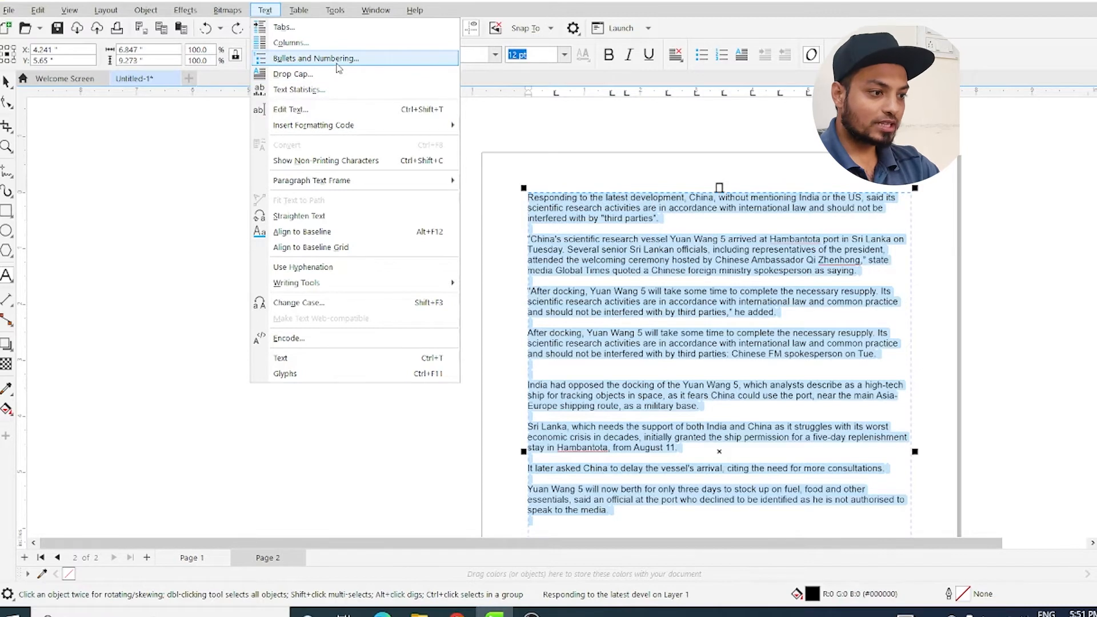
{"action": "left_click", "coordinate": [338, 64]}
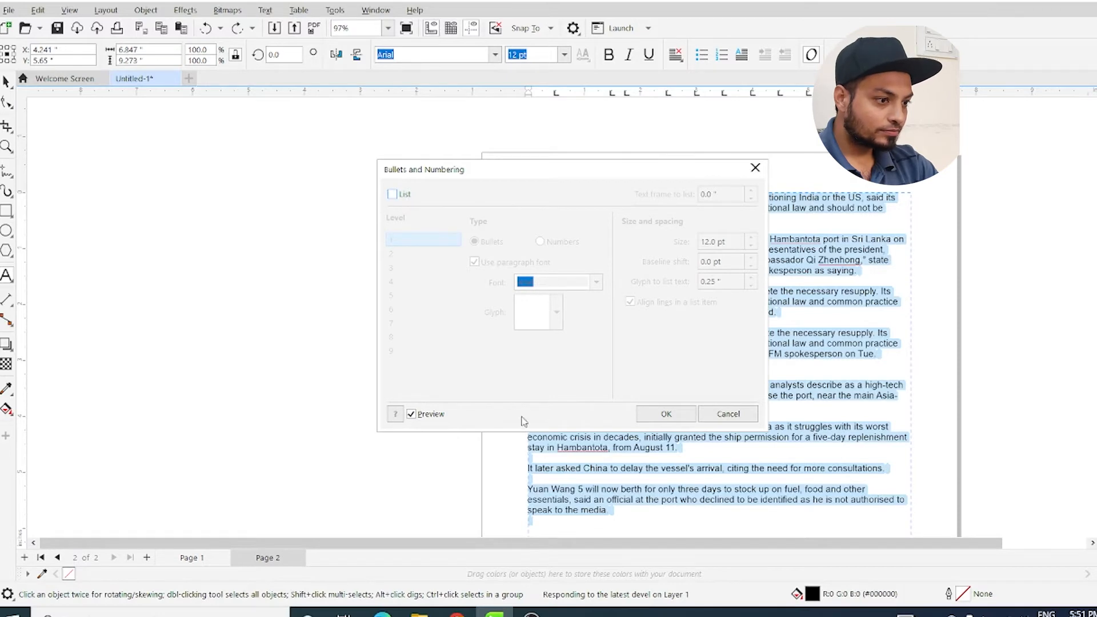
{"action": "left_click", "coordinate": [665, 414]}
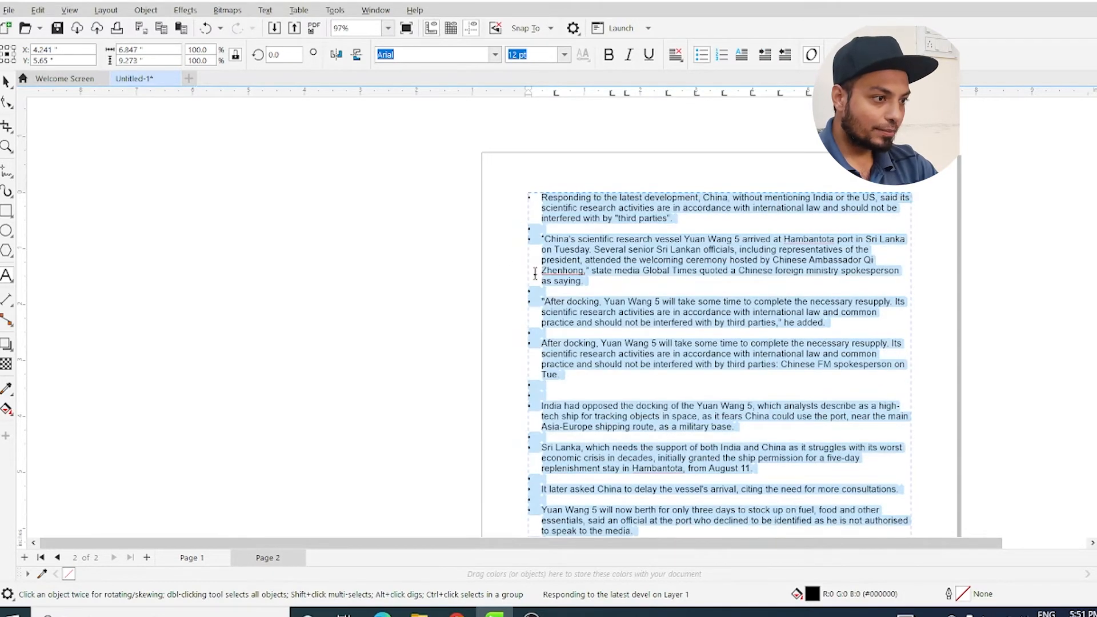
Step: Check the bullets on the blank lines, reselect all the article text and compare the bullet glyphs of the first list levels
{"action": "scroll", "coordinate": [535, 235], "scroll_direction": "up", "scroll_amount": 1}
{"action": "scroll", "coordinate": [534, 234], "scroll_direction": "up", "scroll_amount": 2}
{"action": "left_click", "coordinate": [538, 212]}
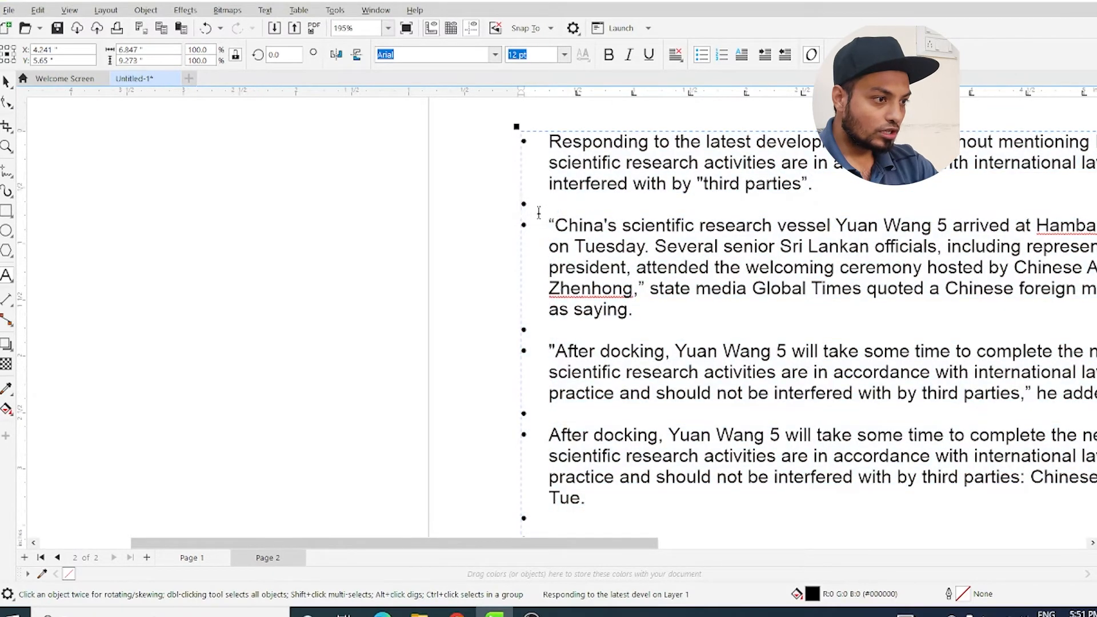
{"action": "left_click_drag", "start_coordinate": [518, 205], "coordinate": [541, 208]}
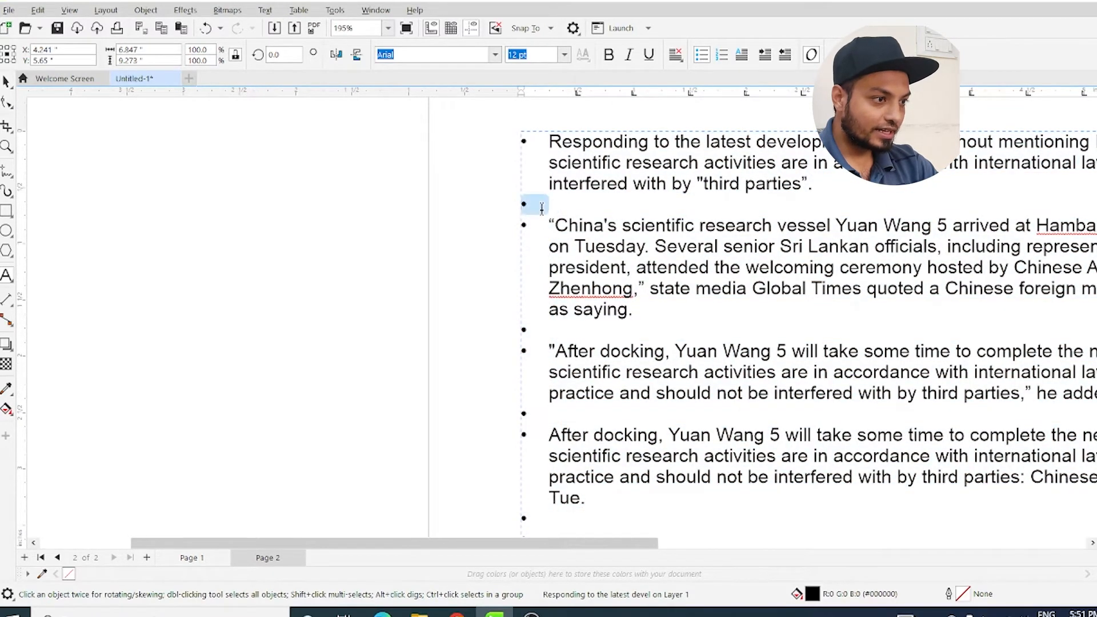
{"action": "left_click", "coordinate": [563, 208]}
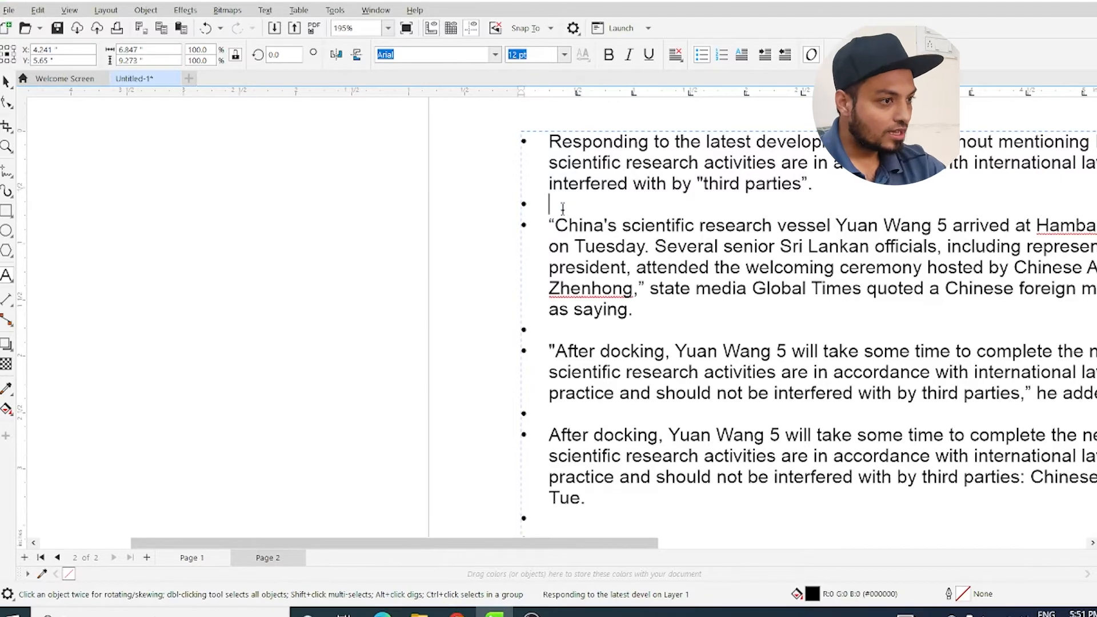
{"action": "key", "text": "ctrl+a"}
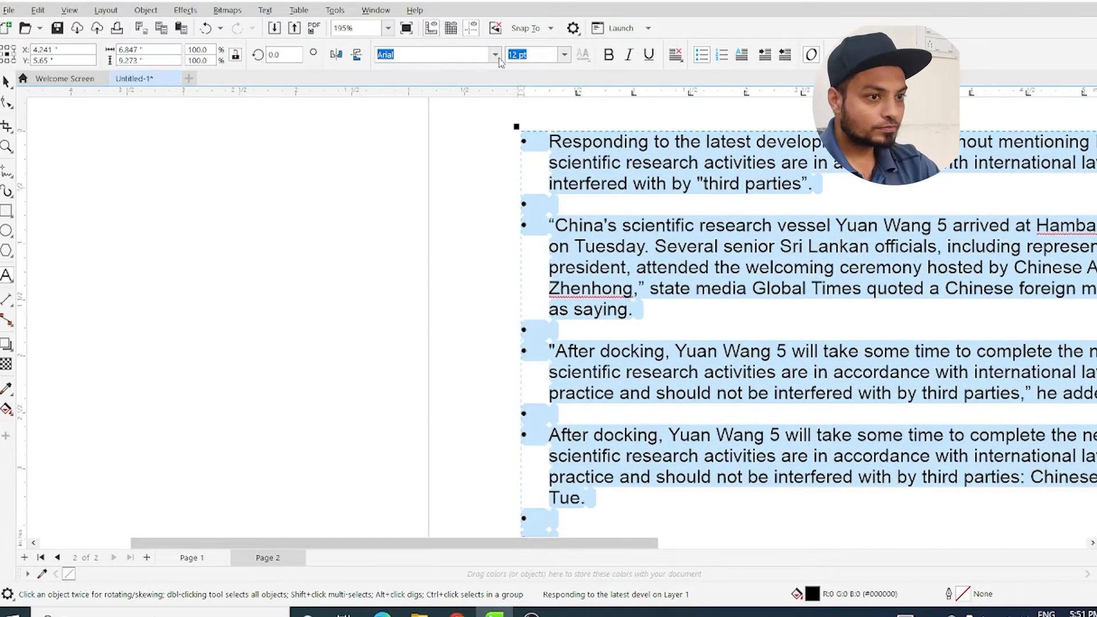
{"action": "left_click", "coordinate": [265, 10]}
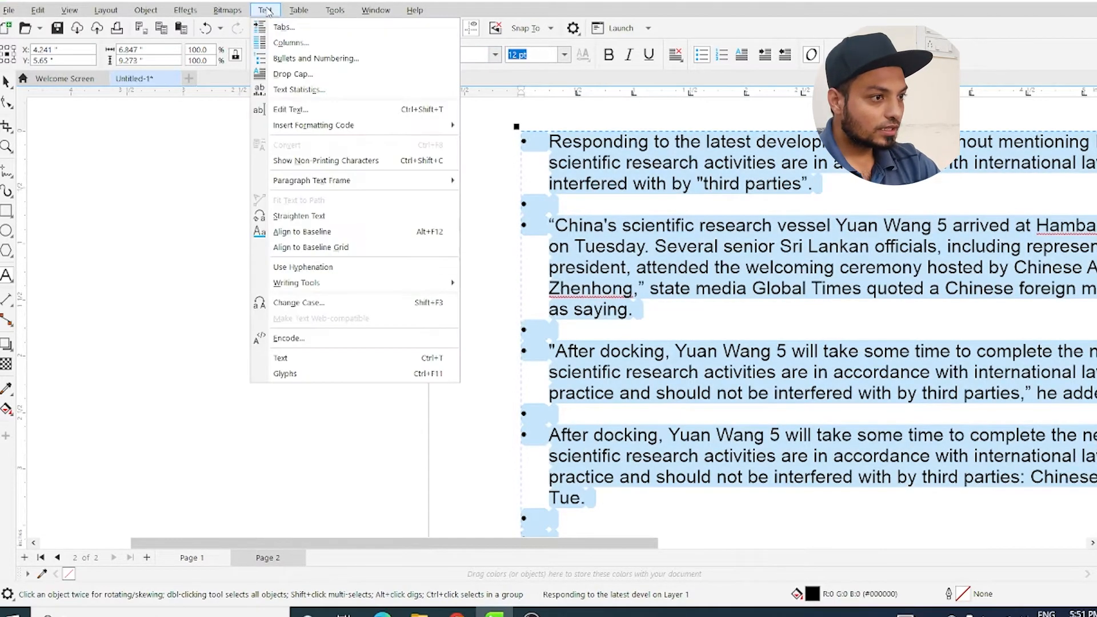
{"action": "left_click", "coordinate": [313, 59]}
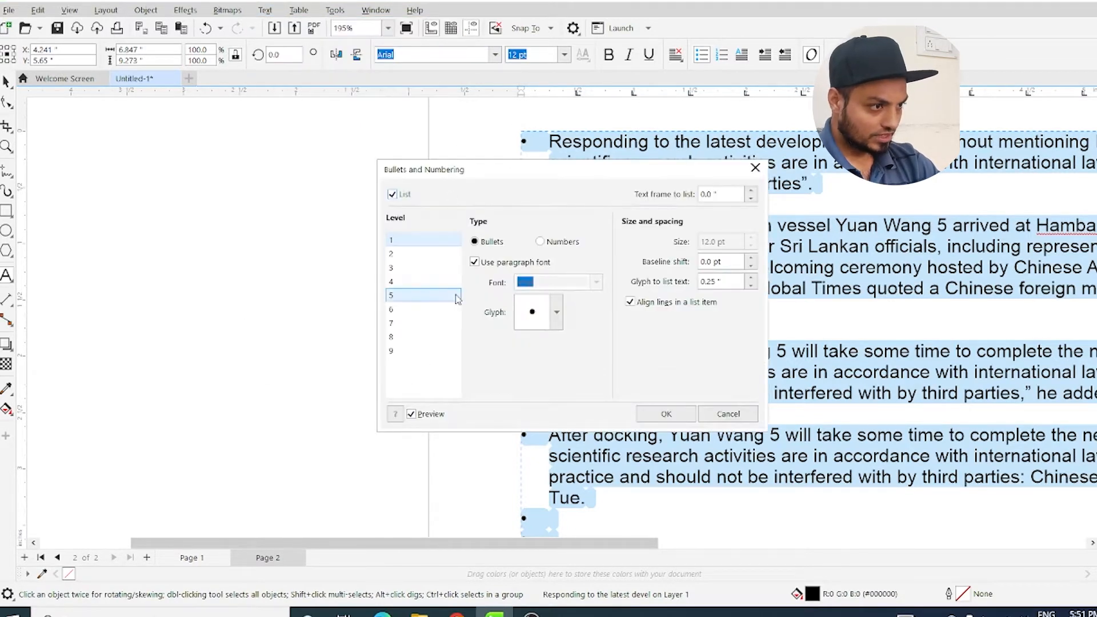
{"action": "left_click", "coordinate": [418, 255]}
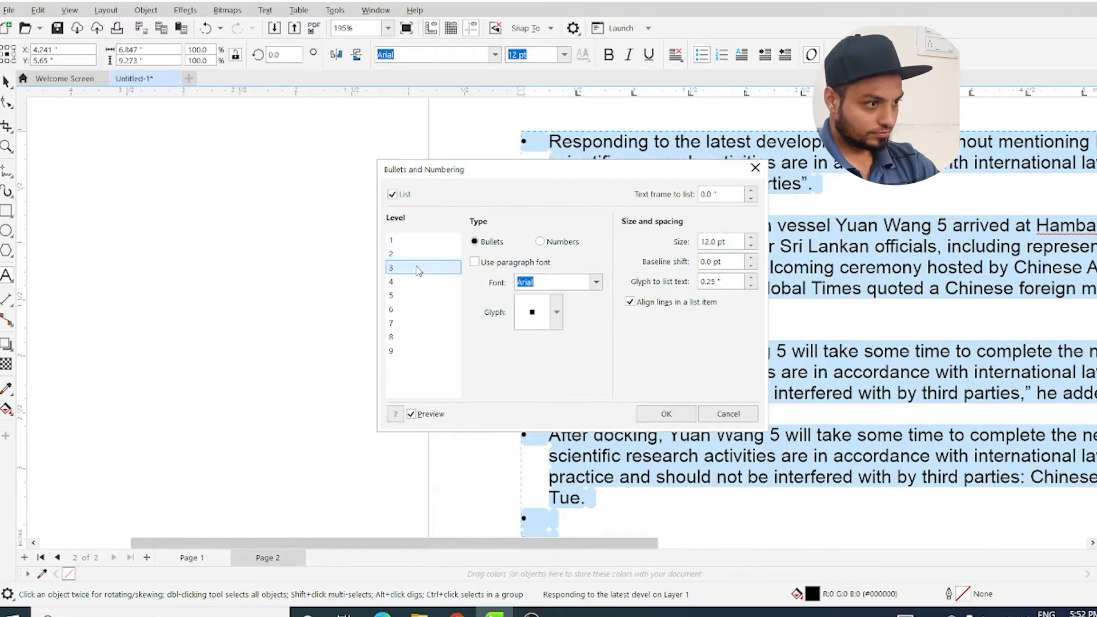
{"action": "left_click", "coordinate": [418, 241]}
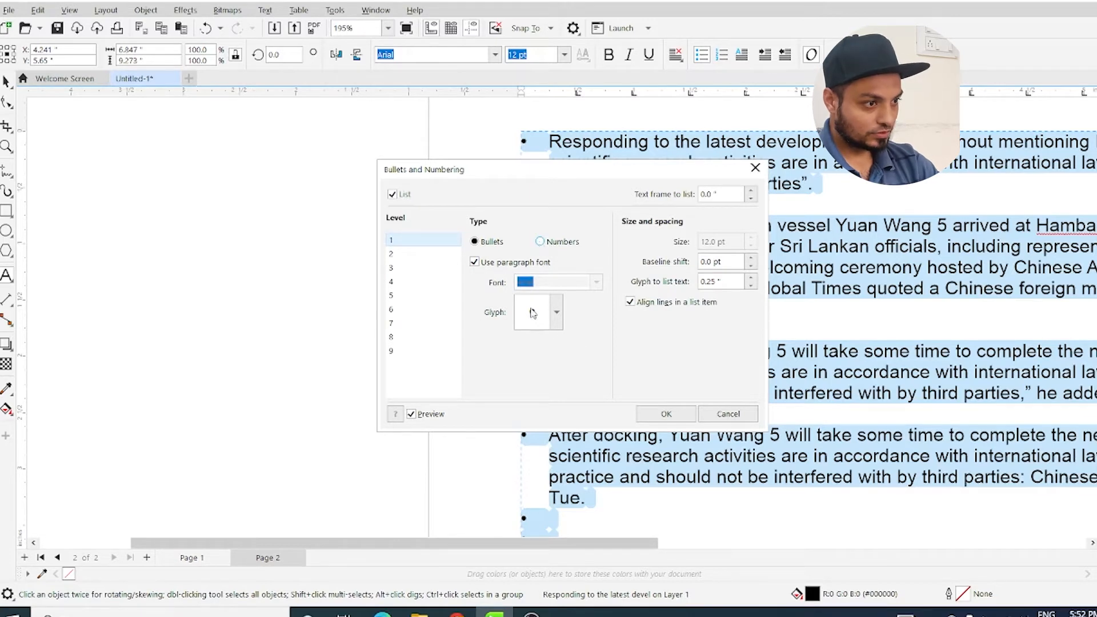
Step: Try numbers in the 1, 2, 3 style for list level 1, check level 2, and return level 1 to bullets
{"action": "left_click", "coordinate": [541, 241]}
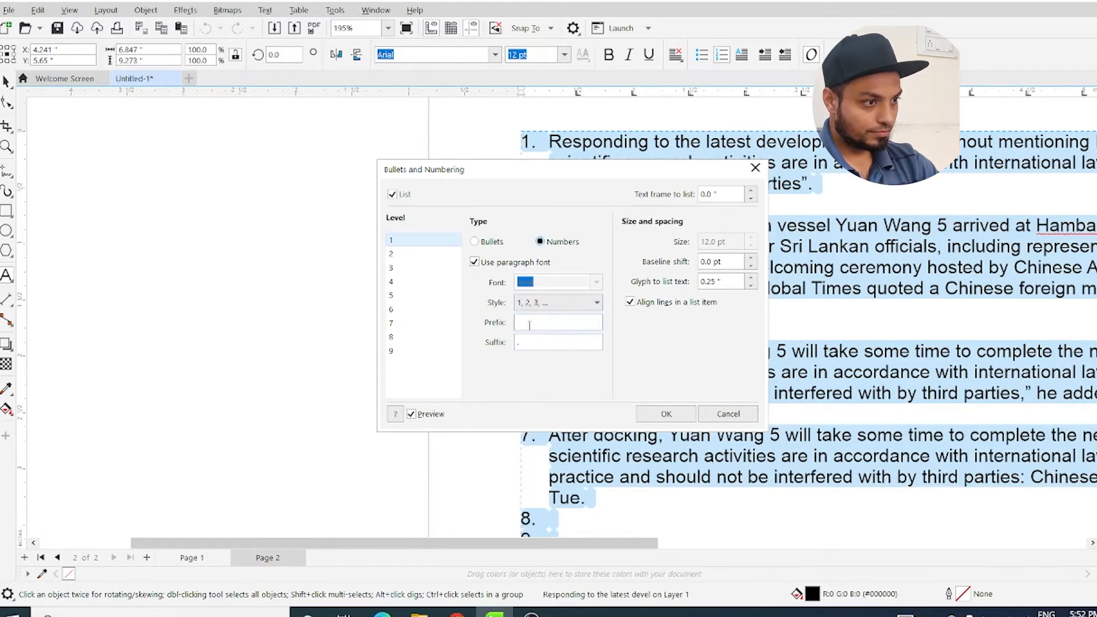
{"action": "left_click", "coordinate": [403, 255]}
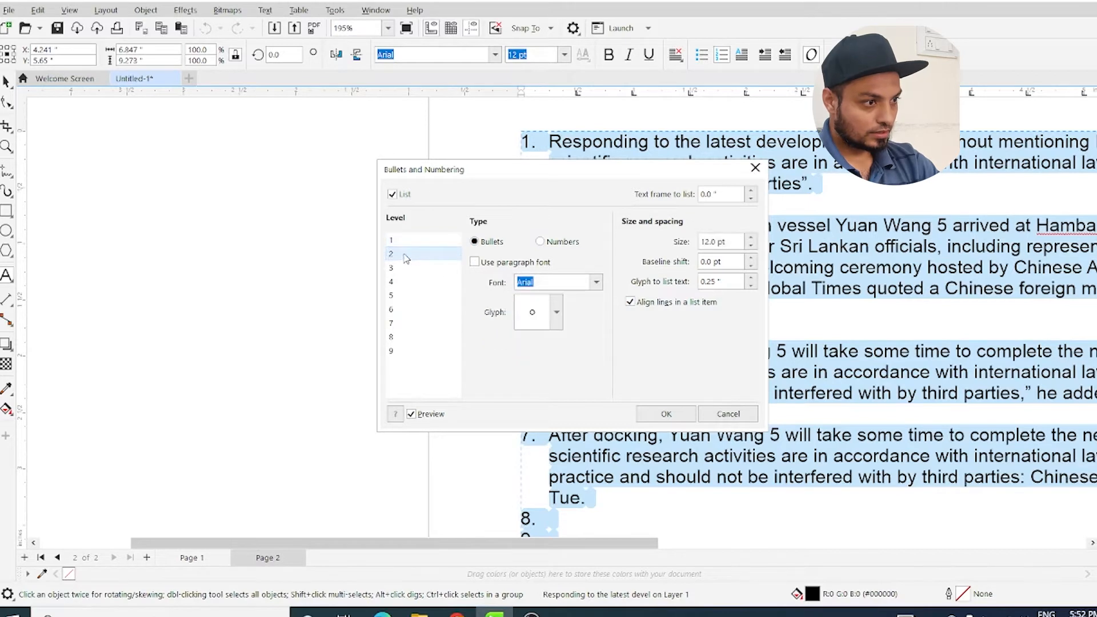
{"action": "left_click", "coordinate": [398, 240]}
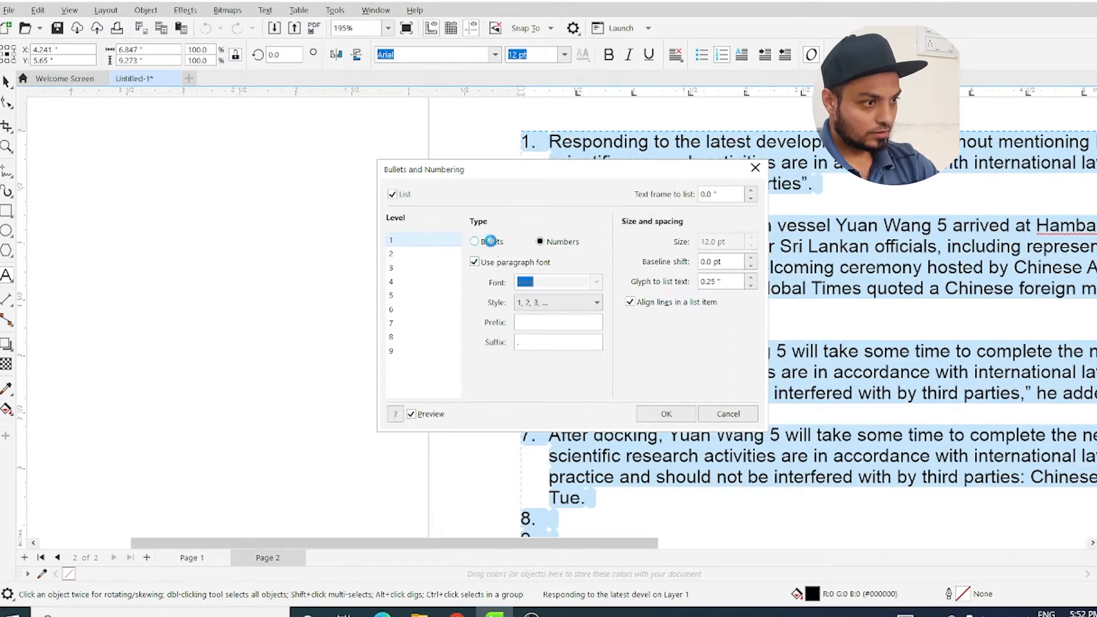
{"action": "left_click", "coordinate": [481, 243]}
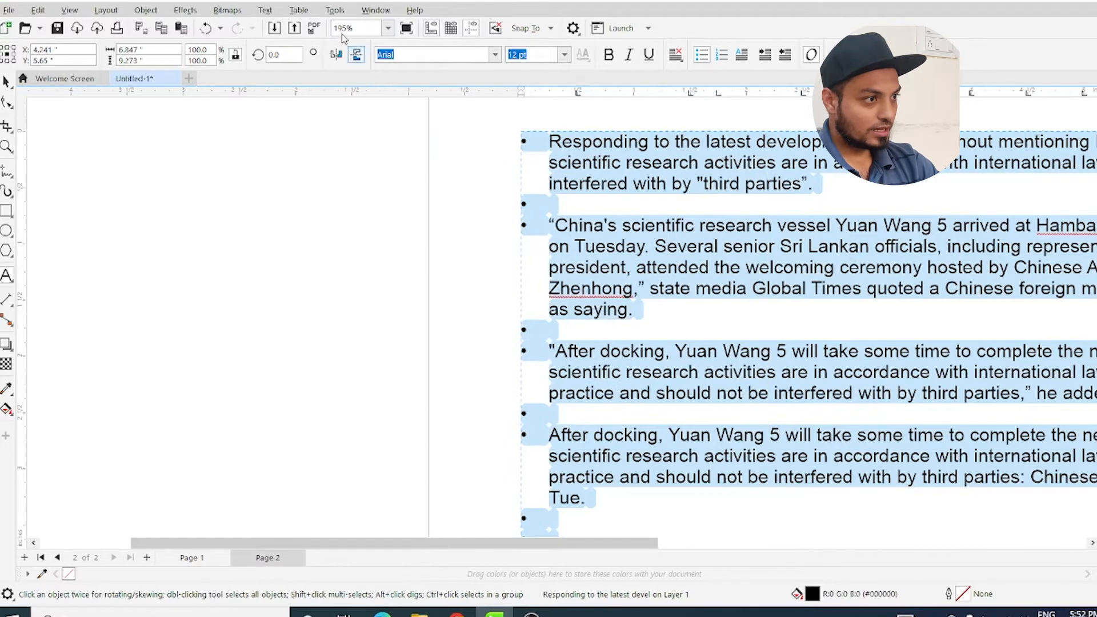
Step: Open the glyph collection, look through the current font's characters and switch the glyph font to Webdings
{"action": "left_click", "coordinate": [264, 10]}
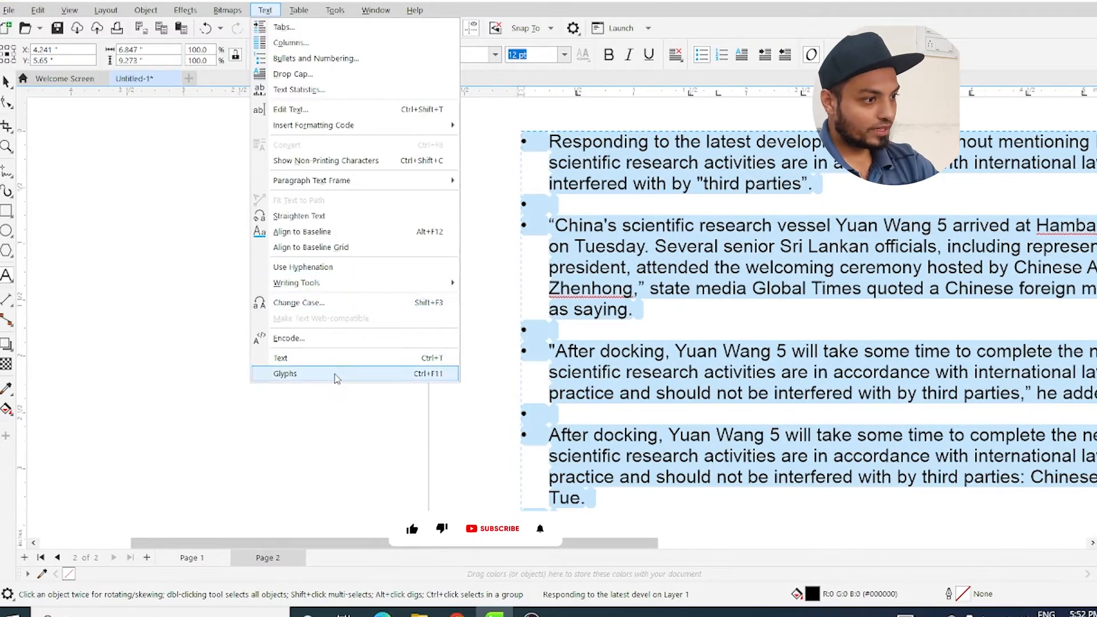
{"action": "left_click", "coordinate": [329, 373]}
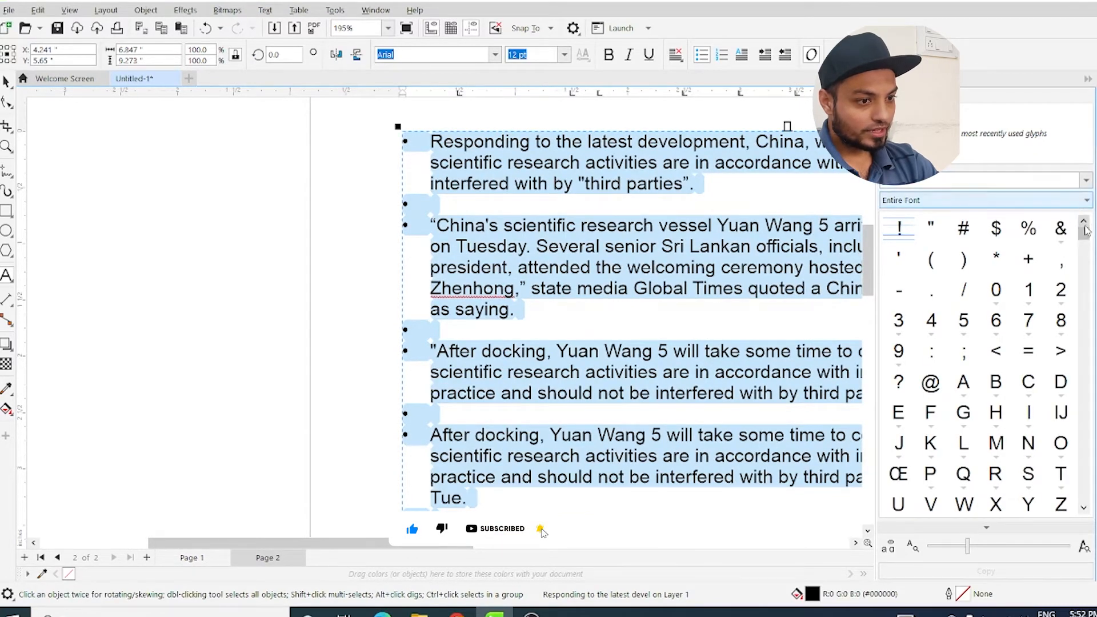
{"action": "scroll", "coordinate": [1086, 312], "scroll_direction": "down", "scroll_amount": 1}
{"action": "left_click_drag", "start_coordinate": [1084, 309], "coordinate": [1082, 354]}
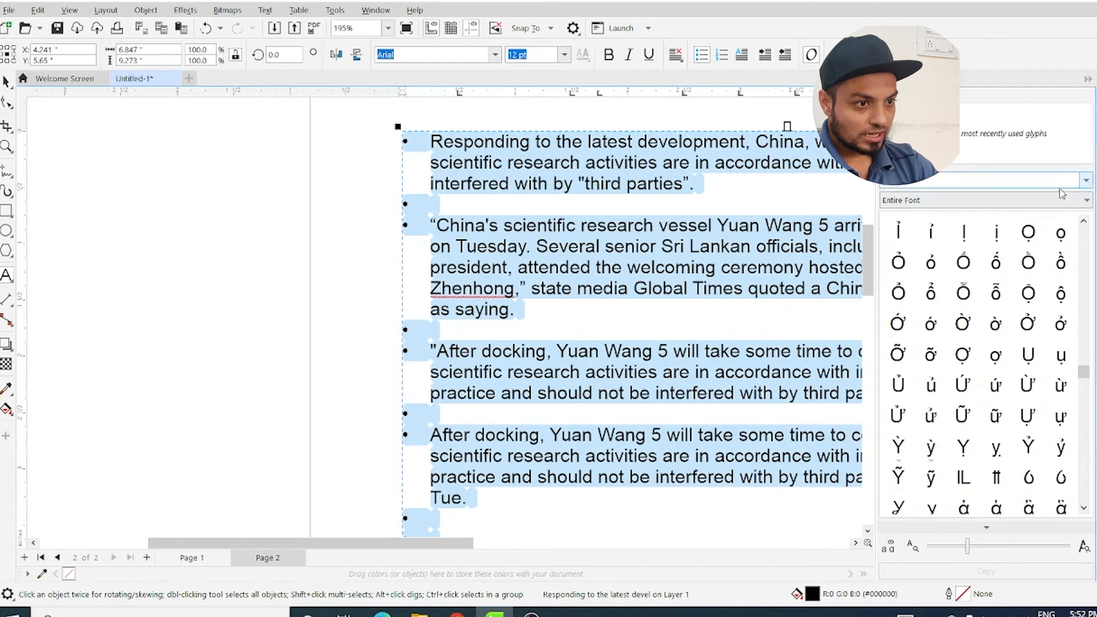
{"action": "left_click", "coordinate": [1085, 180]}
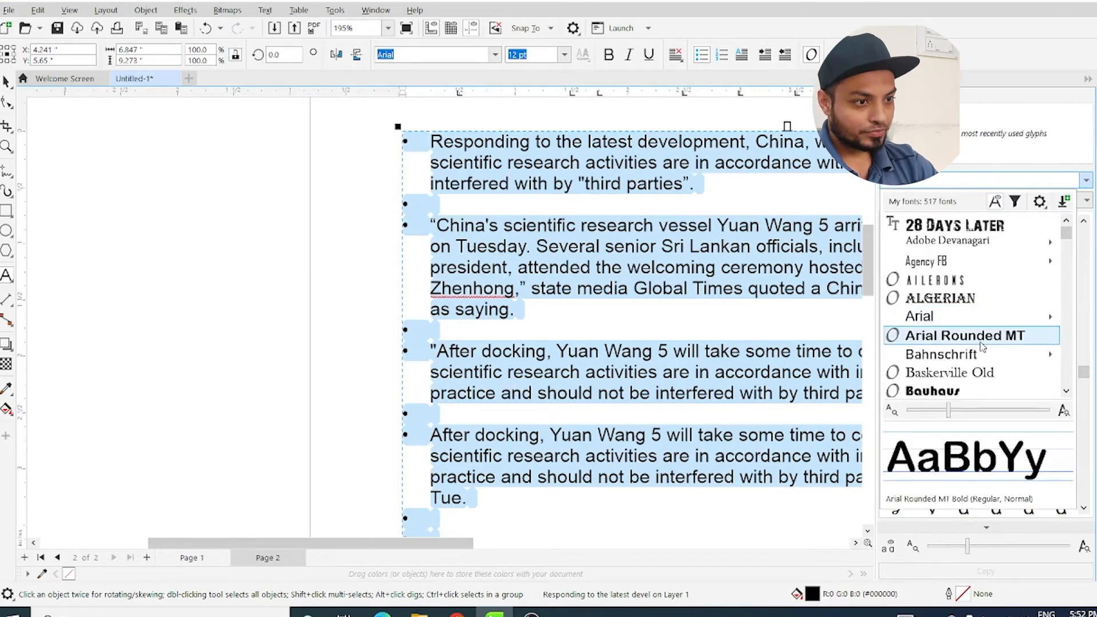
{"action": "key", "text": "w"}
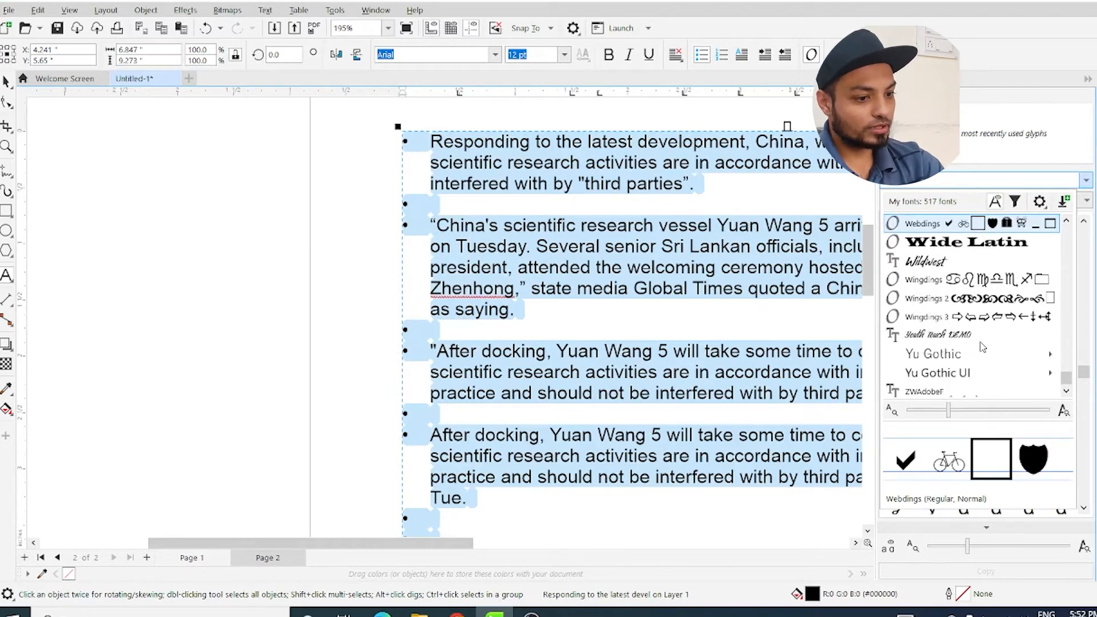
{"action": "key", "text": "Return"}
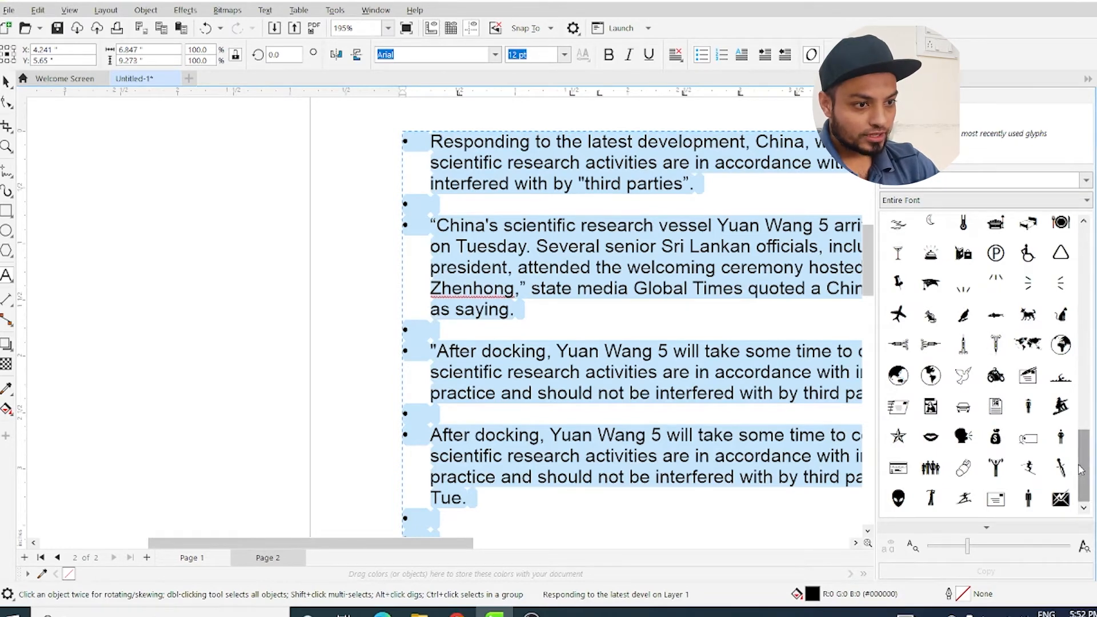
Step: Browse the Webdings symbols, picking the solid square as an example, and close the glyph collection
{"action": "left_click_drag", "start_coordinate": [1079, 470], "coordinate": [1089, 331]}
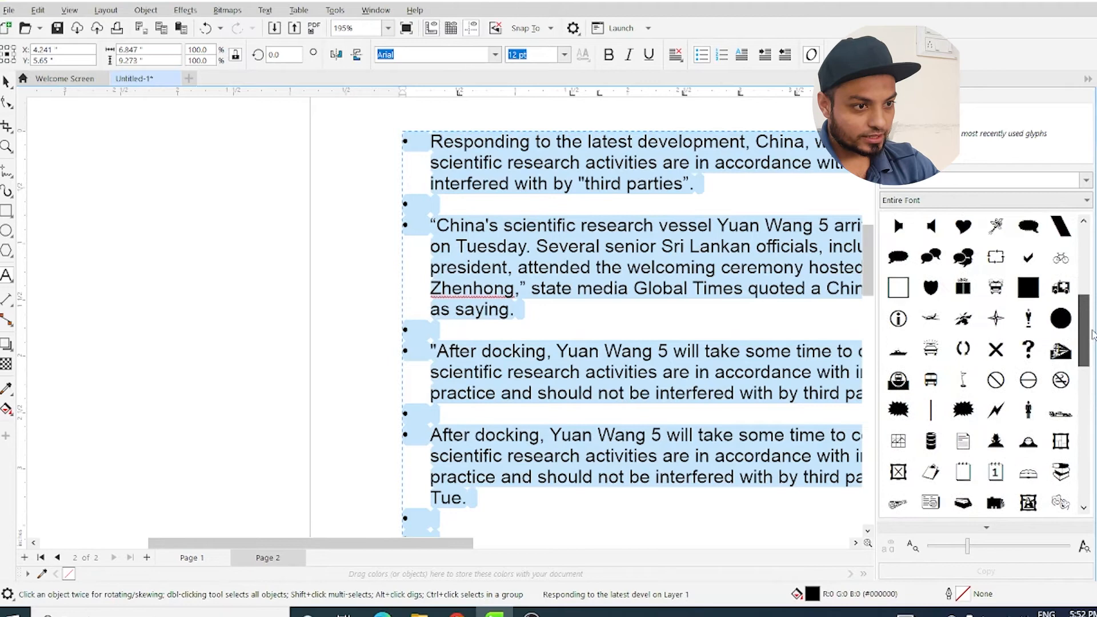
{"action": "left_click", "coordinate": [1037, 298]}
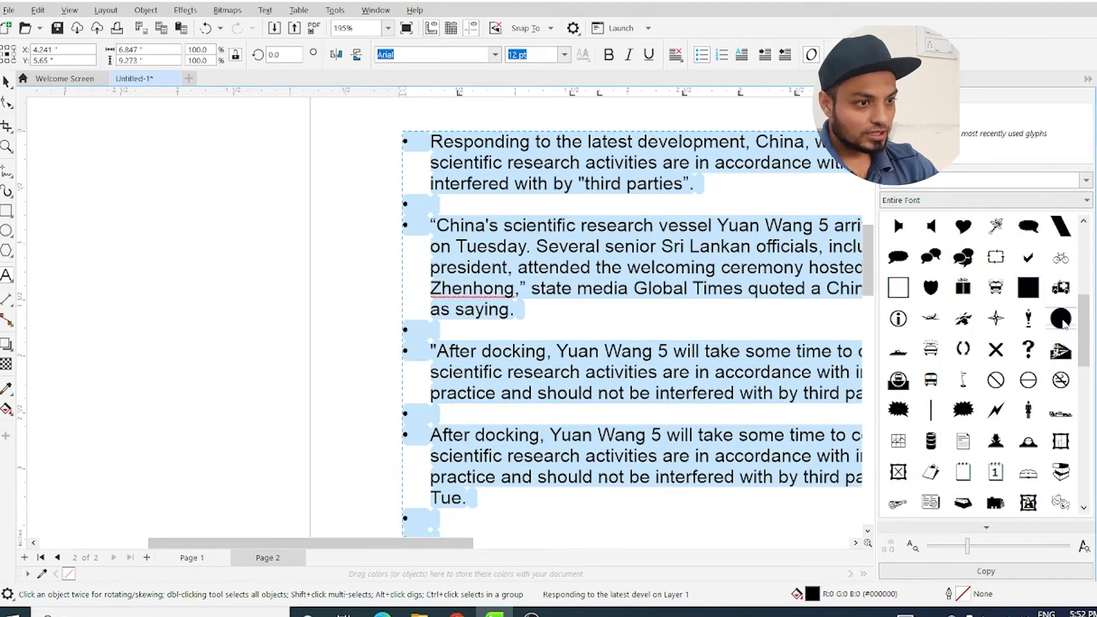
{"action": "left_click", "coordinate": [1088, 276]}
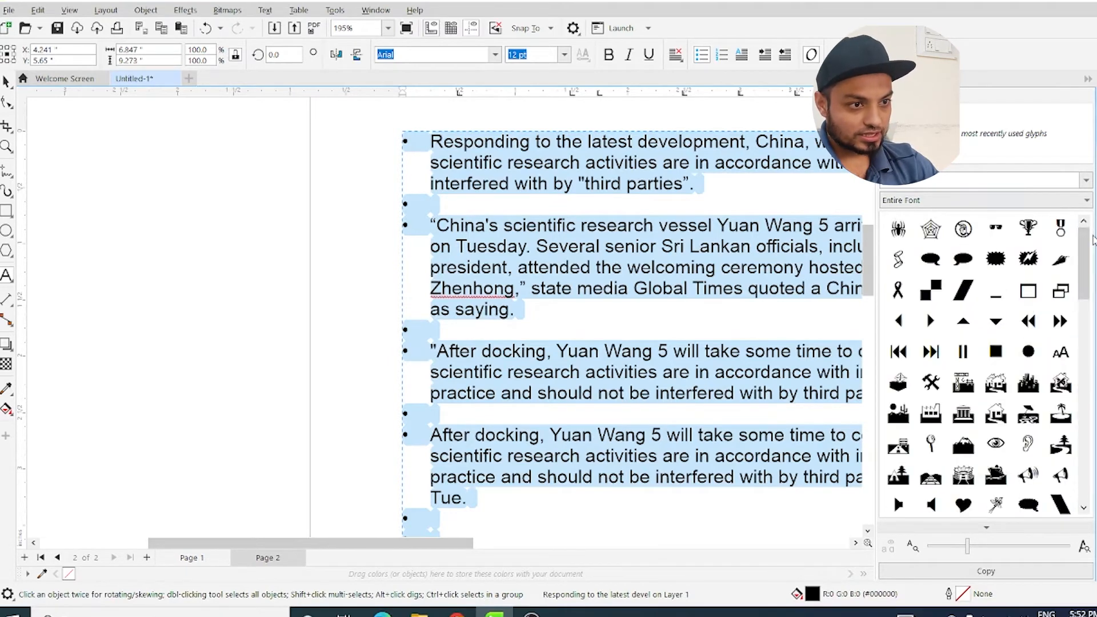
{"action": "left_click", "coordinate": [1087, 79]}
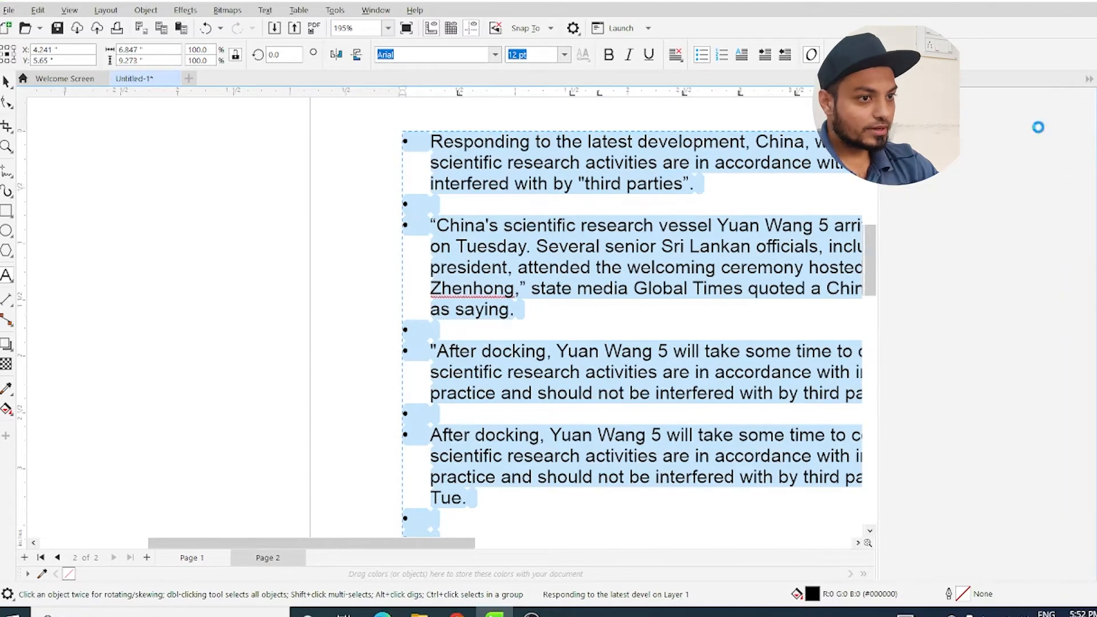
Step: Turn off list formatting for all the article text and apply the change
{"action": "left_click", "coordinate": [266, 11]}
{"action": "left_click", "coordinate": [275, 59]}
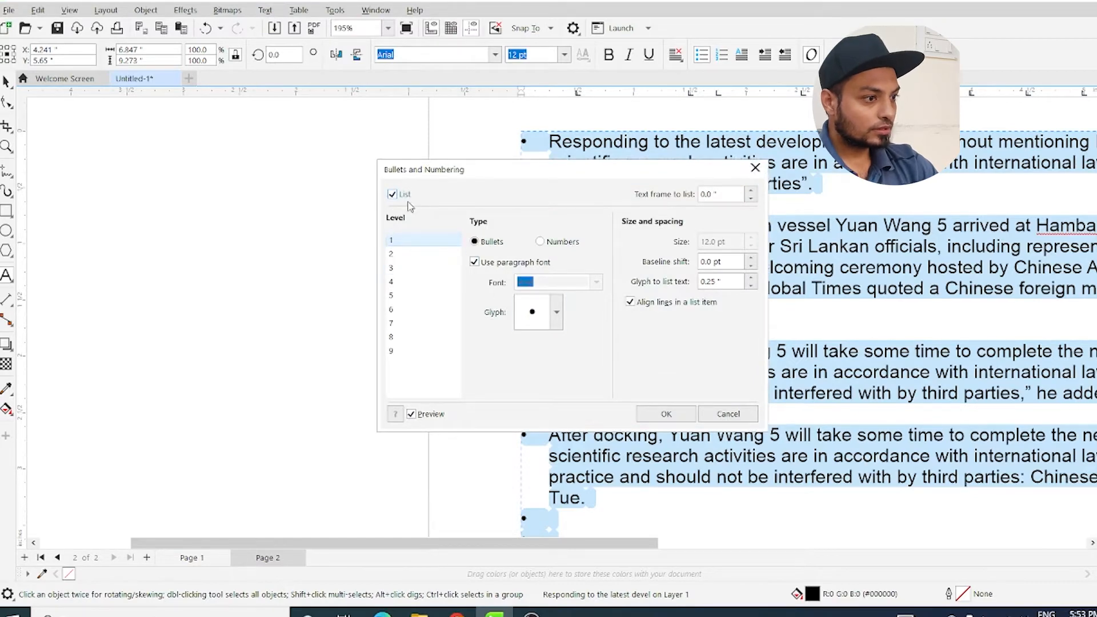
{"action": "left_click", "coordinate": [393, 196]}
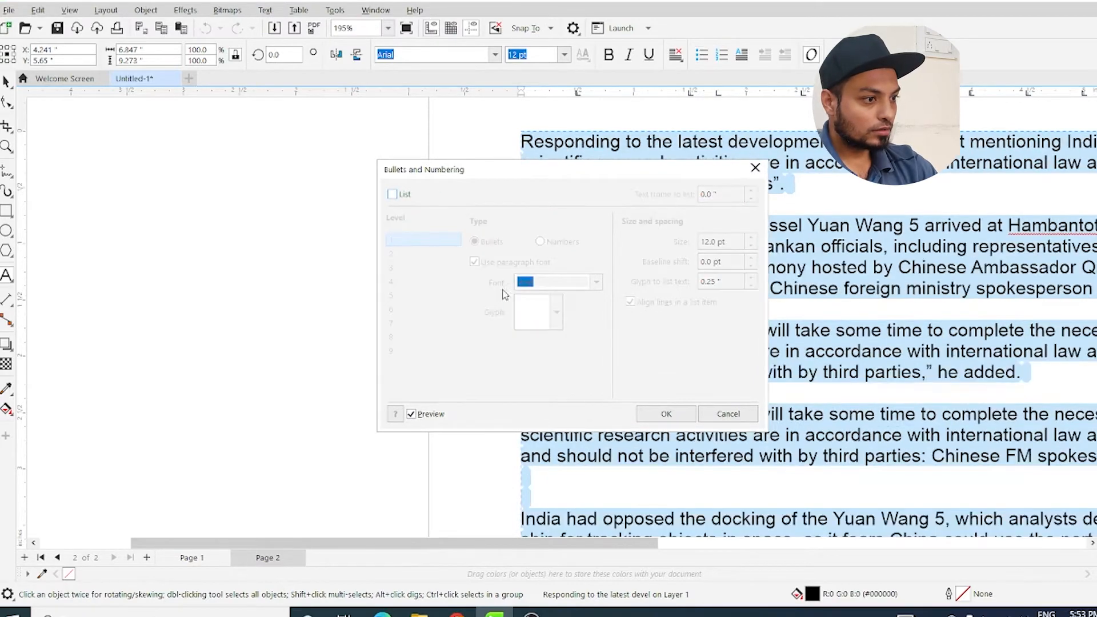
{"action": "left_click", "coordinate": [667, 415]}
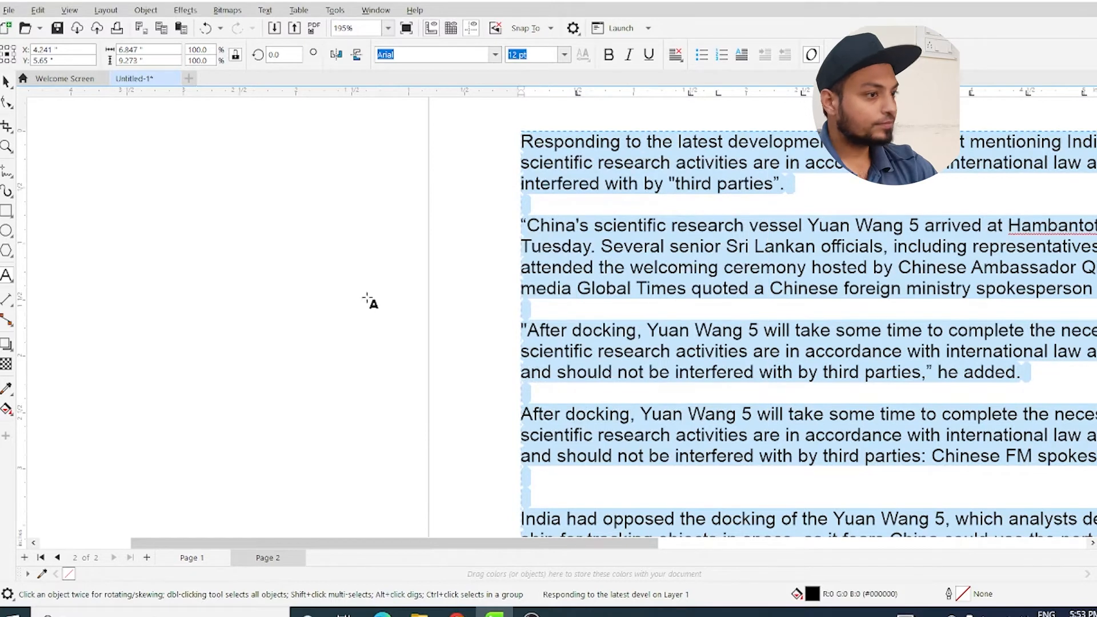
Step: Add a drop cap to the article's first paragraph, keeping the default drop cap settings
{"action": "left_click", "coordinate": [265, 11]}
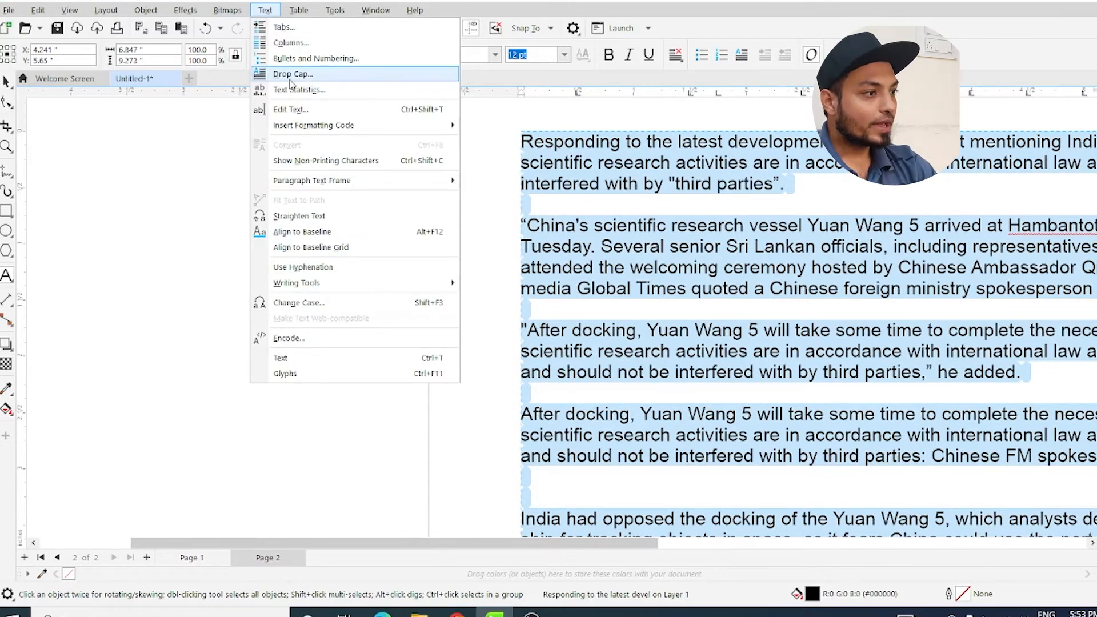
{"action": "left_click", "coordinate": [684, 206]}
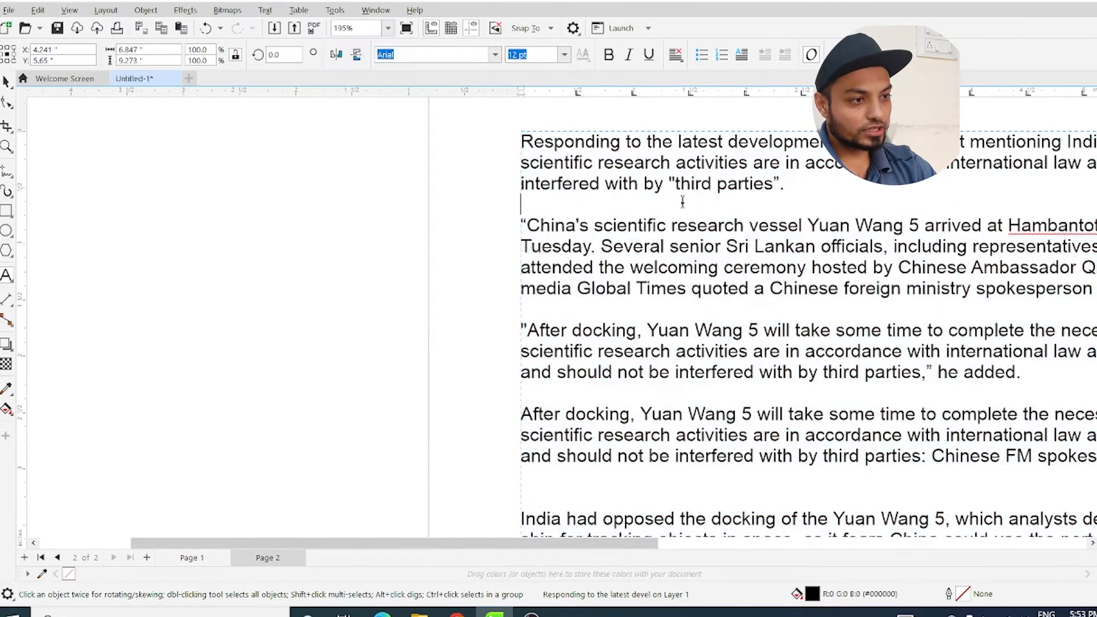
{"action": "left_click_drag", "start_coordinate": [520, 138], "coordinate": [925, 188]}
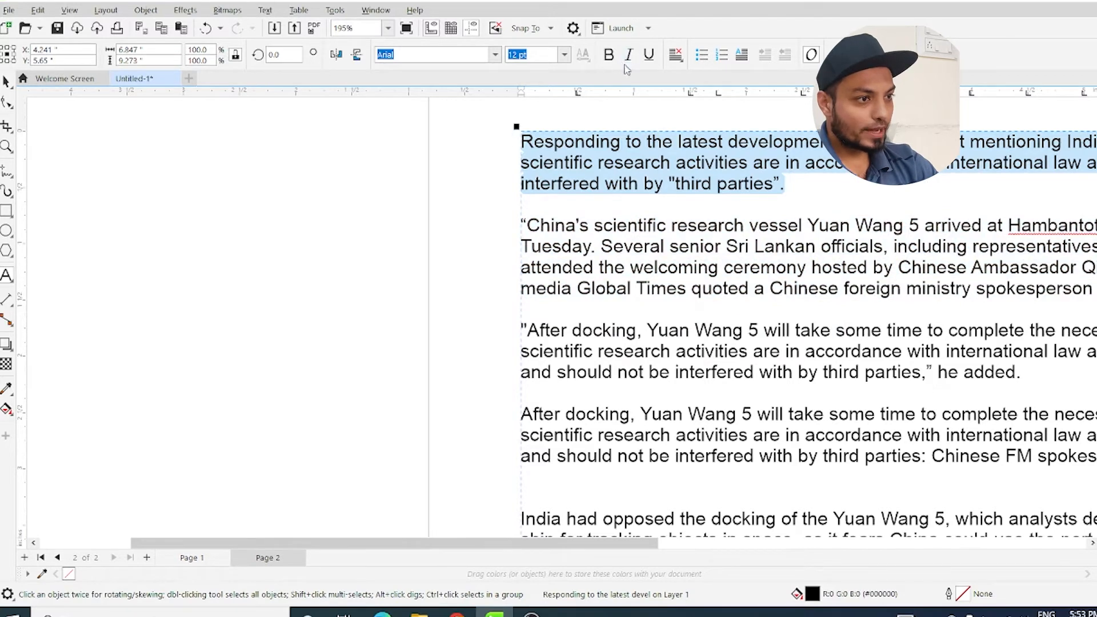
{"action": "left_click", "coordinate": [264, 10]}
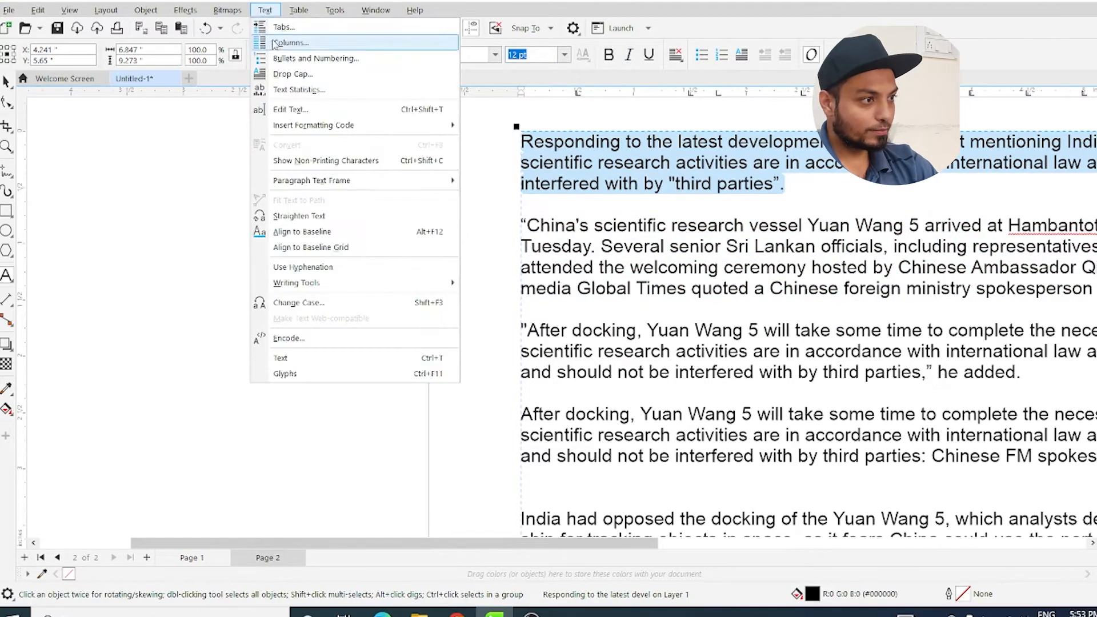
{"action": "left_click", "coordinate": [285, 76]}
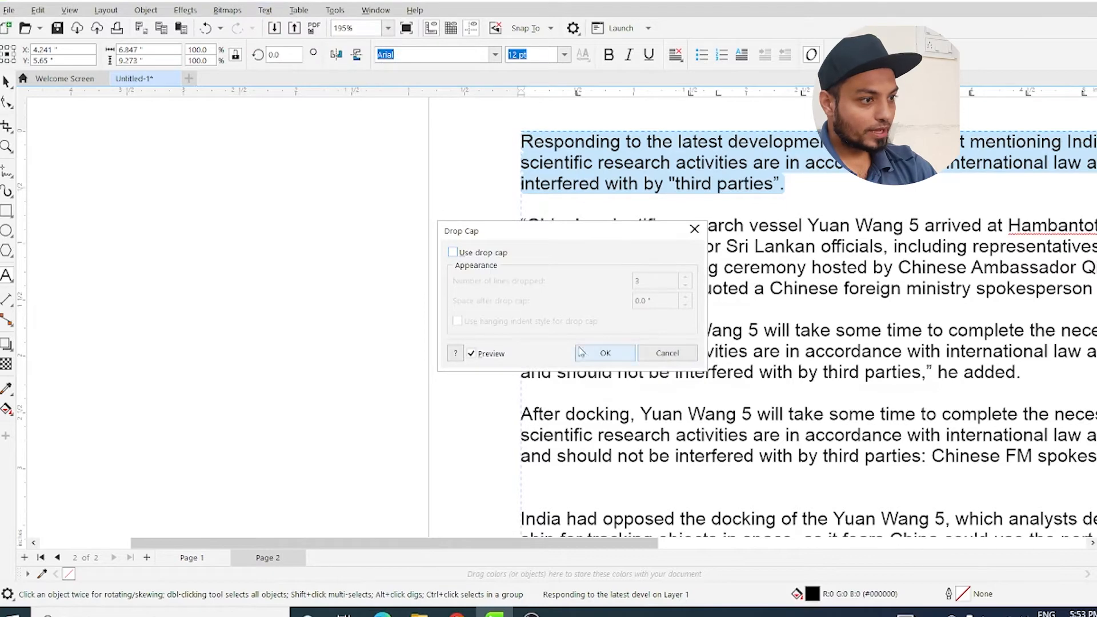
{"action": "left_click", "coordinate": [487, 255]}
{"action": "left_click", "coordinate": [611, 356]}
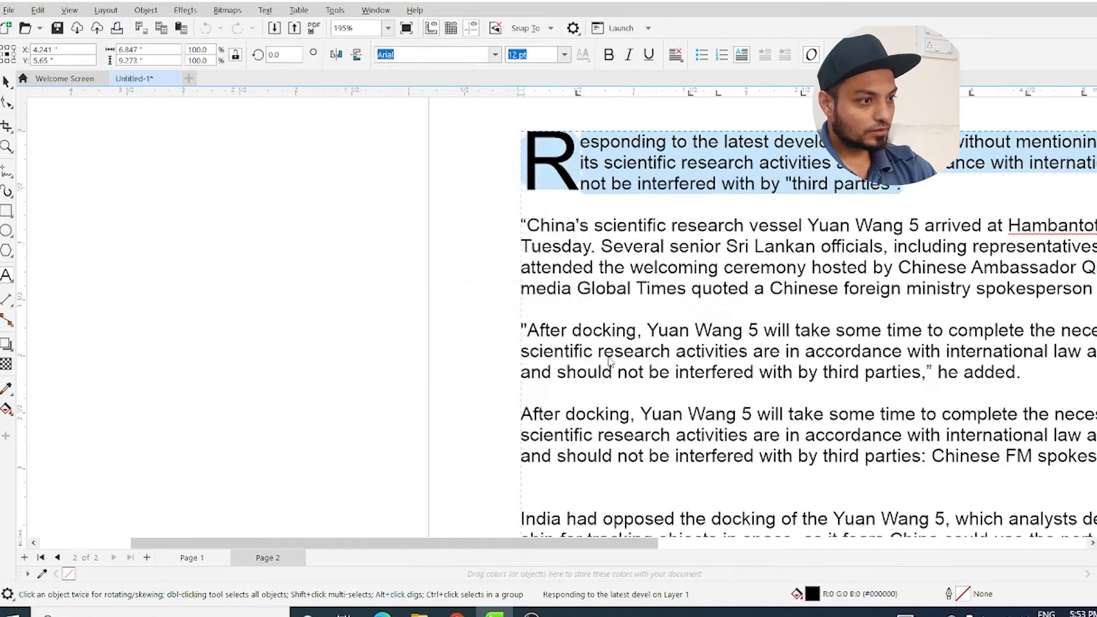
Step: Toggle drop caps off and on for the whole article text and undo the last toggle
{"action": "left_click", "coordinate": [584, 149]}
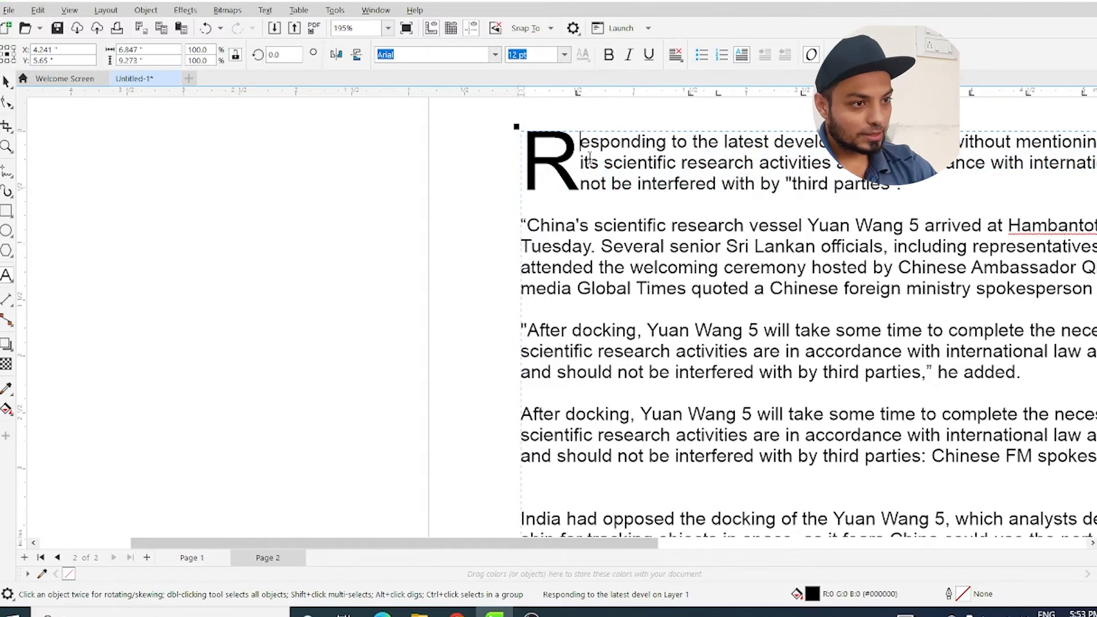
{"action": "scroll", "coordinate": [487, 340], "scroll_direction": "down", "scroll_amount": 2}
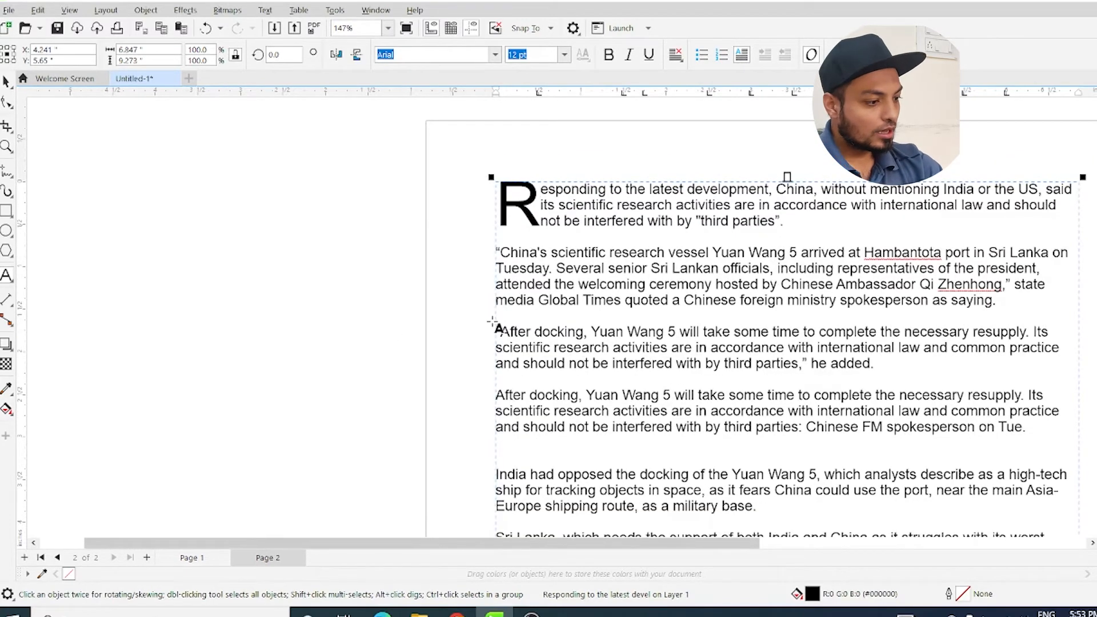
{"action": "key", "text": "ctrl+a"}
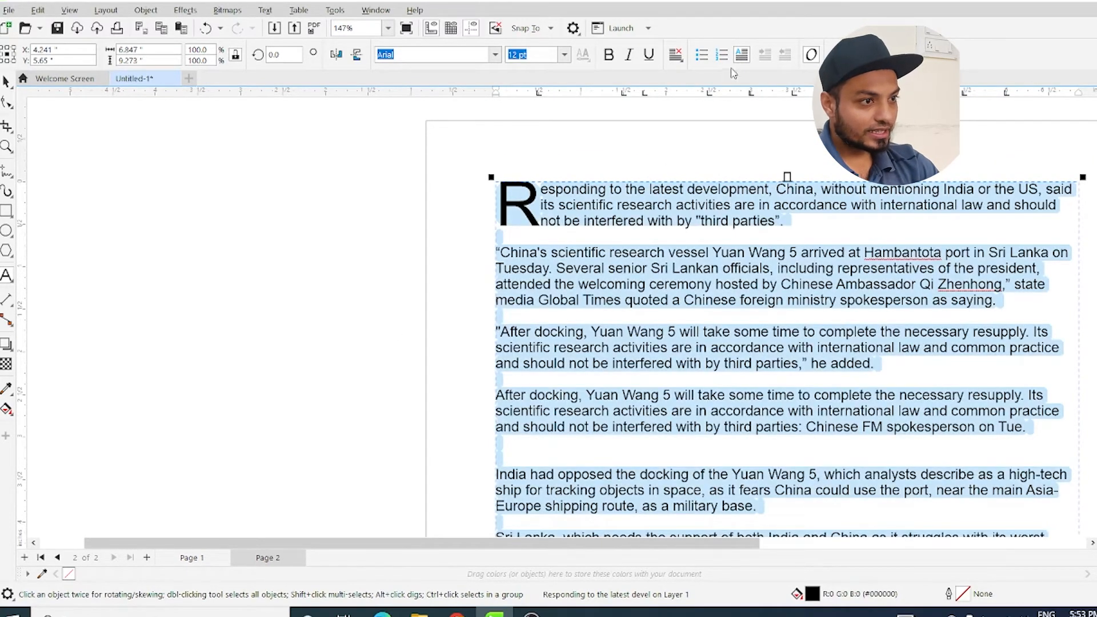
{"action": "left_click", "coordinate": [741, 55]}
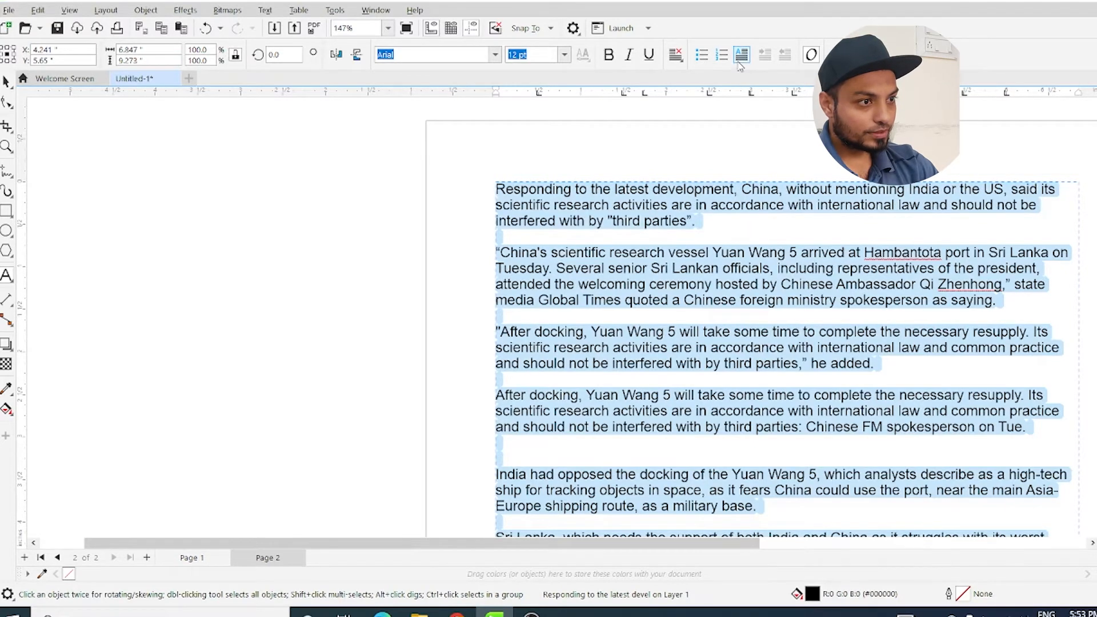
{"action": "left_click", "coordinate": [741, 57]}
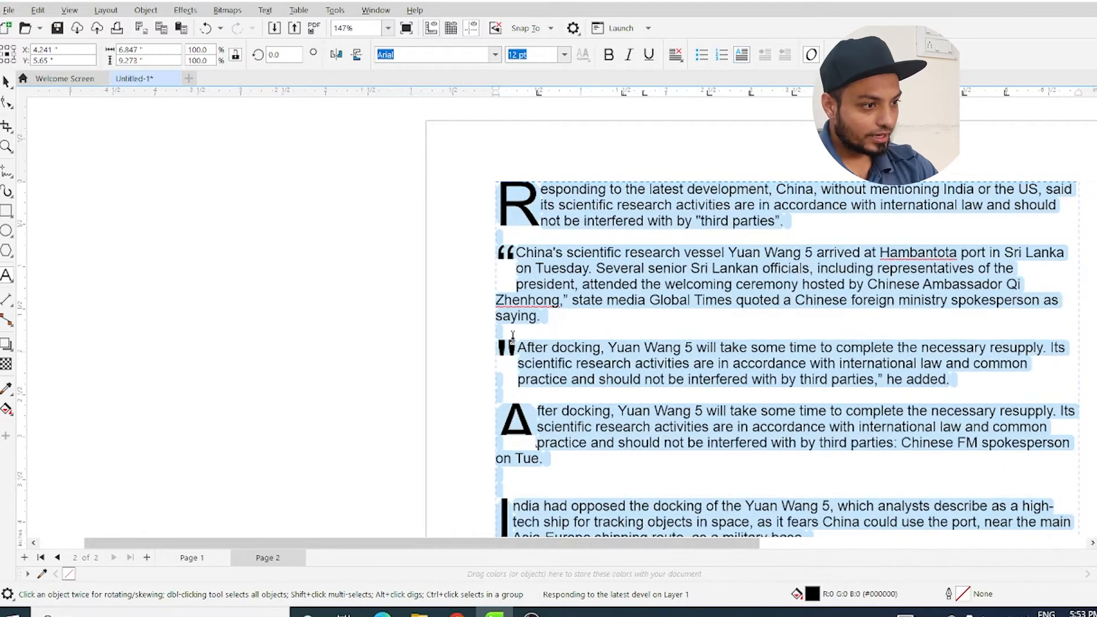
{"action": "scroll", "coordinate": [522, 382], "scroll_direction": "down", "scroll_amount": 3}
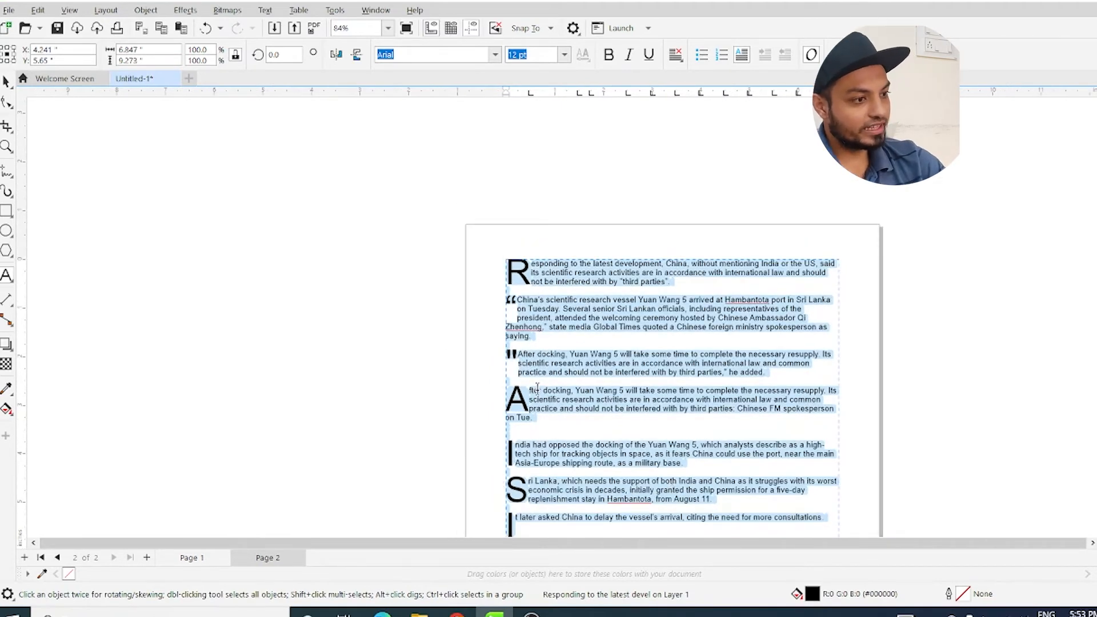
{"action": "key", "text": "ctrl+z"}
{"action": "scroll", "coordinate": [547, 268], "scroll_direction": "up", "scroll_amount": 1}
Step: Try a drop cap on only the first paragraph and undo it
{"action": "left_click", "coordinate": [552, 286]}
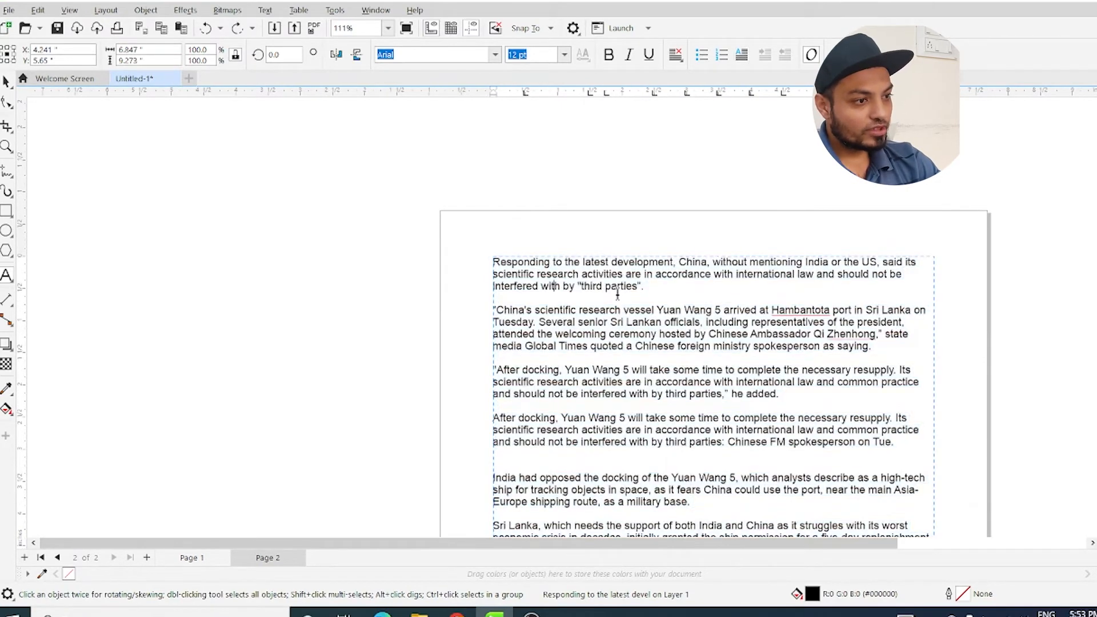
{"action": "left_click_drag", "start_coordinate": [649, 287], "coordinate": [464, 266]}
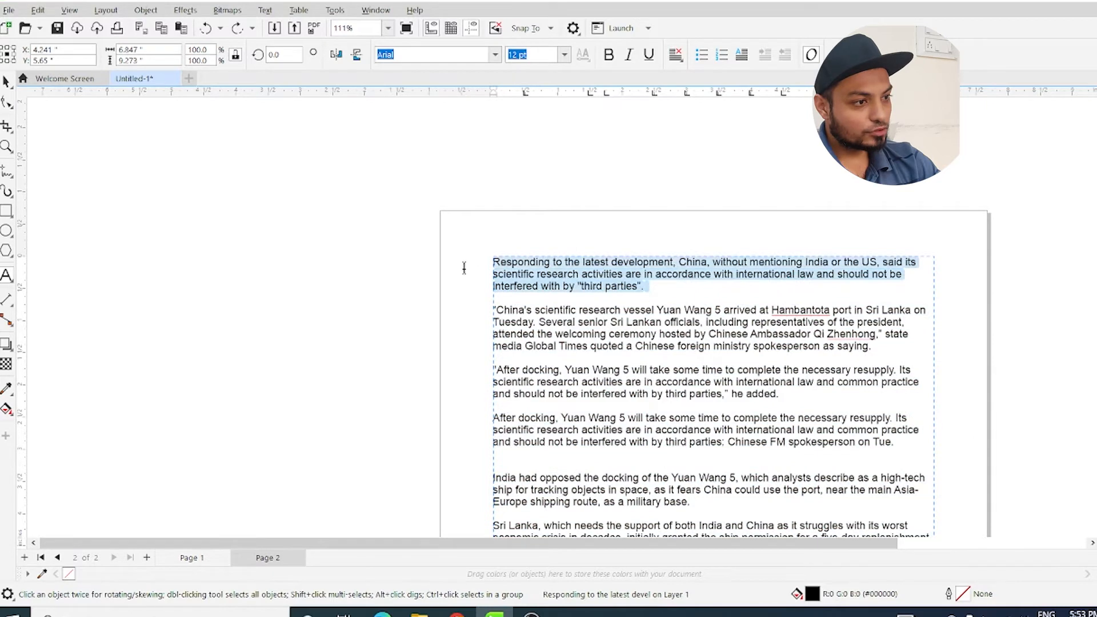
{"action": "left_click", "coordinate": [742, 54]}
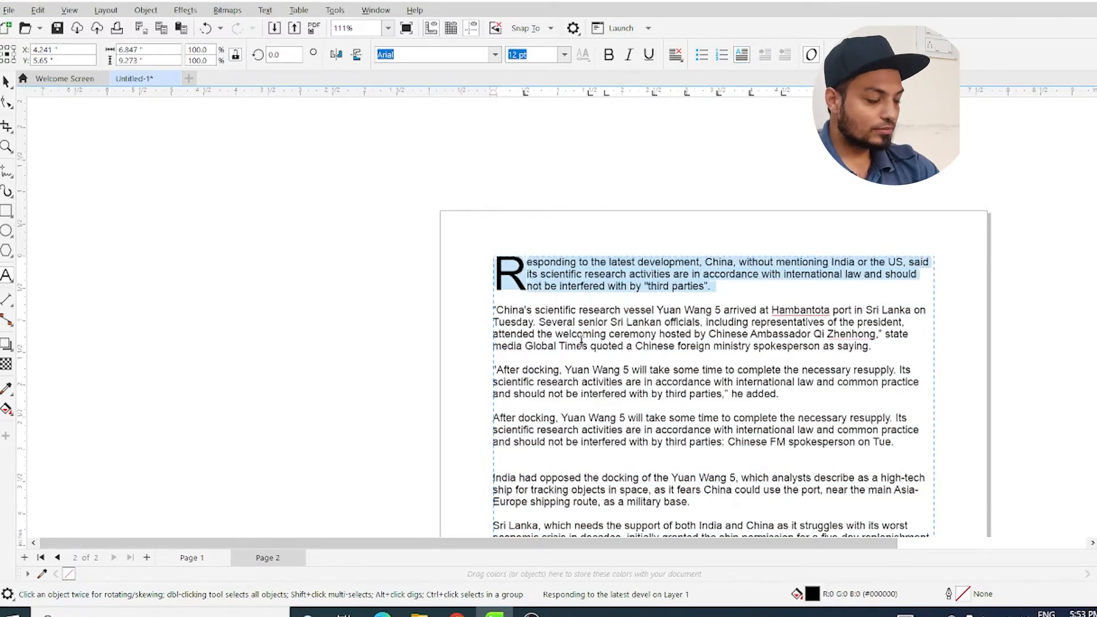
{"action": "key", "text": "ctrl+z"}
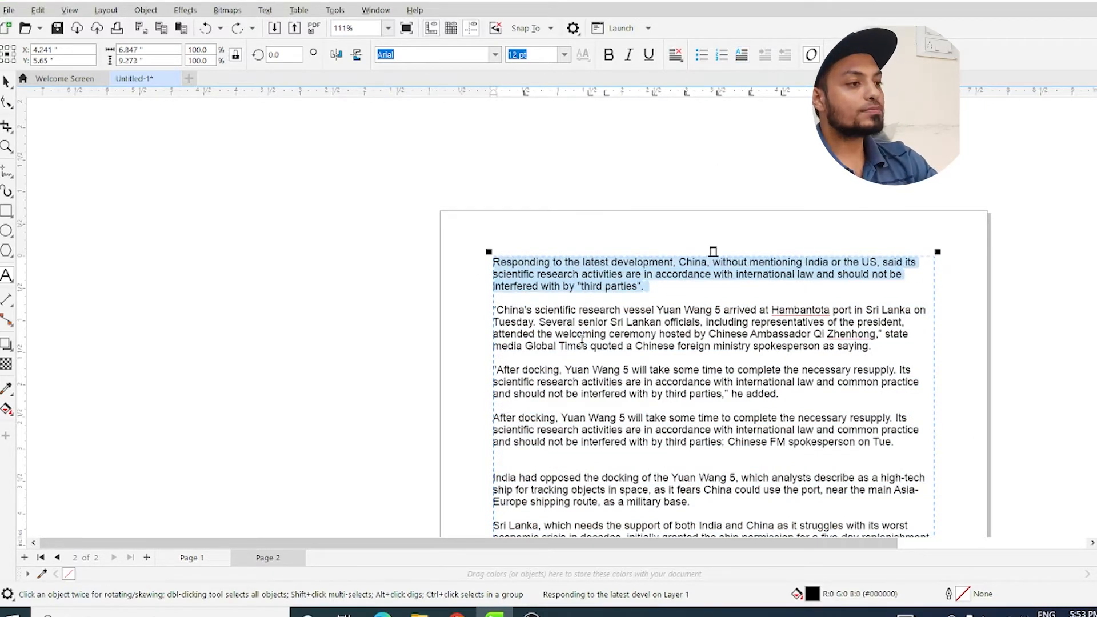
Step: Select all of the article text, examine its text statistics and close them
{"action": "key", "text": "ctrl+a"}
{"action": "left_click", "coordinate": [265, 9]}
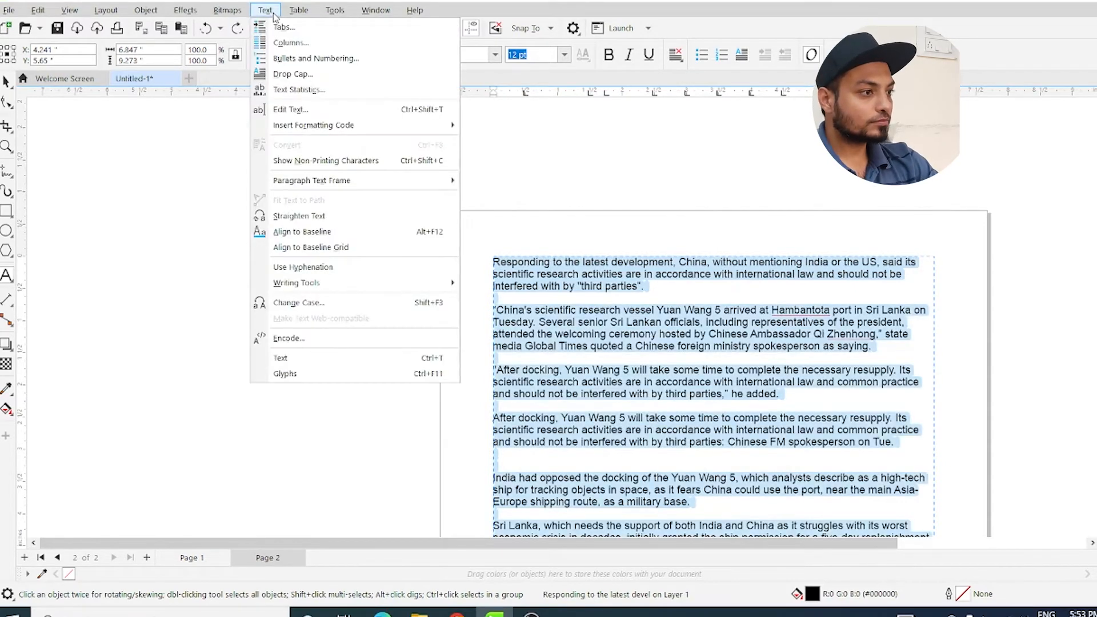
{"action": "left_click", "coordinate": [309, 92]}
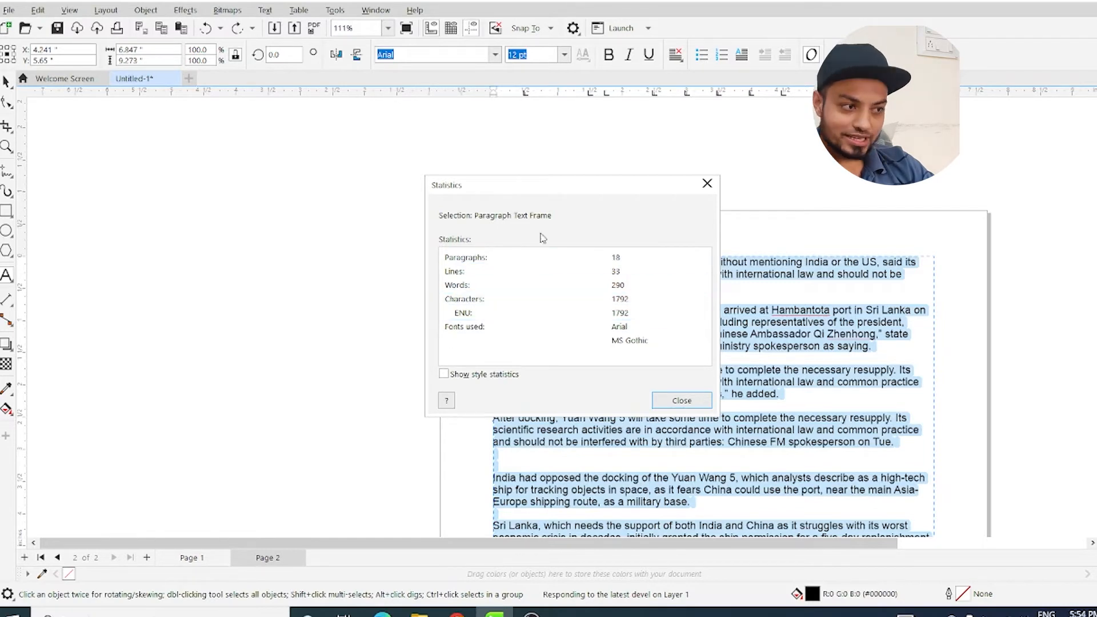
{"action": "left_click", "coordinate": [707, 184]}
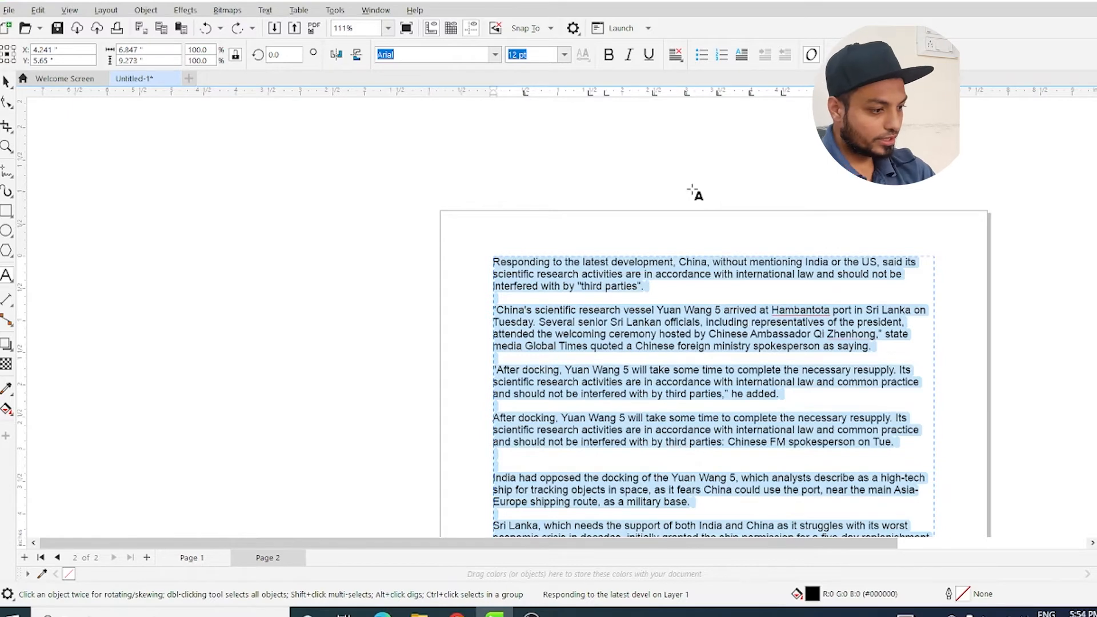
{"action": "type", "text": "s"}
{"action": "key", "text": "ctrl+z"}
{"action": "key", "text": "ctrl+z"}
{"action": "key", "text": "ctrl+z"}
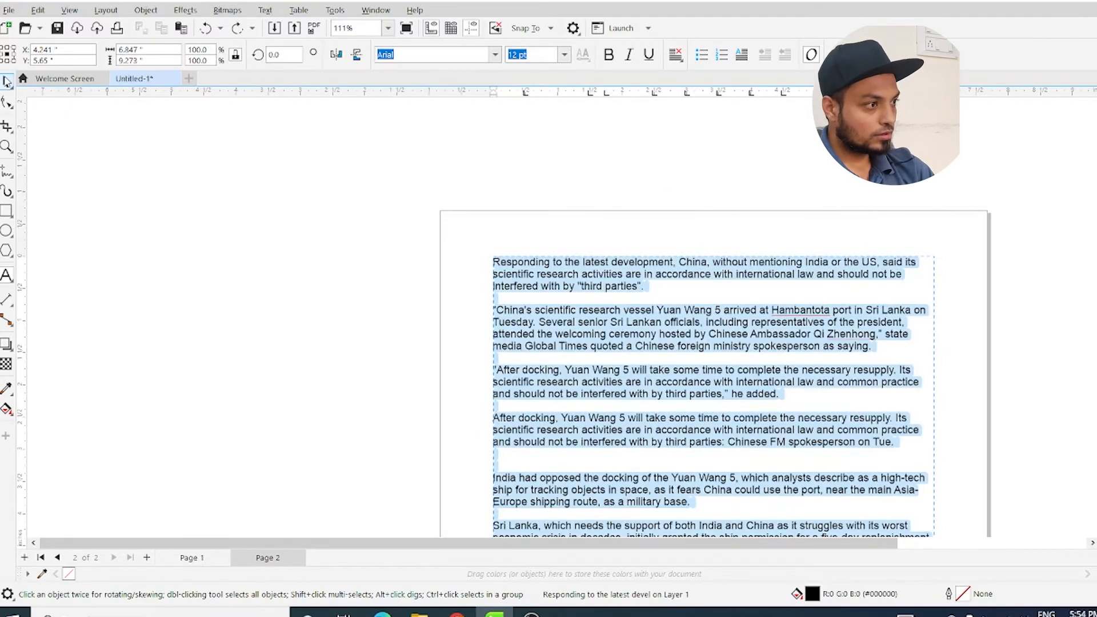
Step: View the whole article text in the Edit Text window and close it without editing
{"action": "left_click", "coordinate": [6, 81]}
{"action": "left_click", "coordinate": [346, 221]}
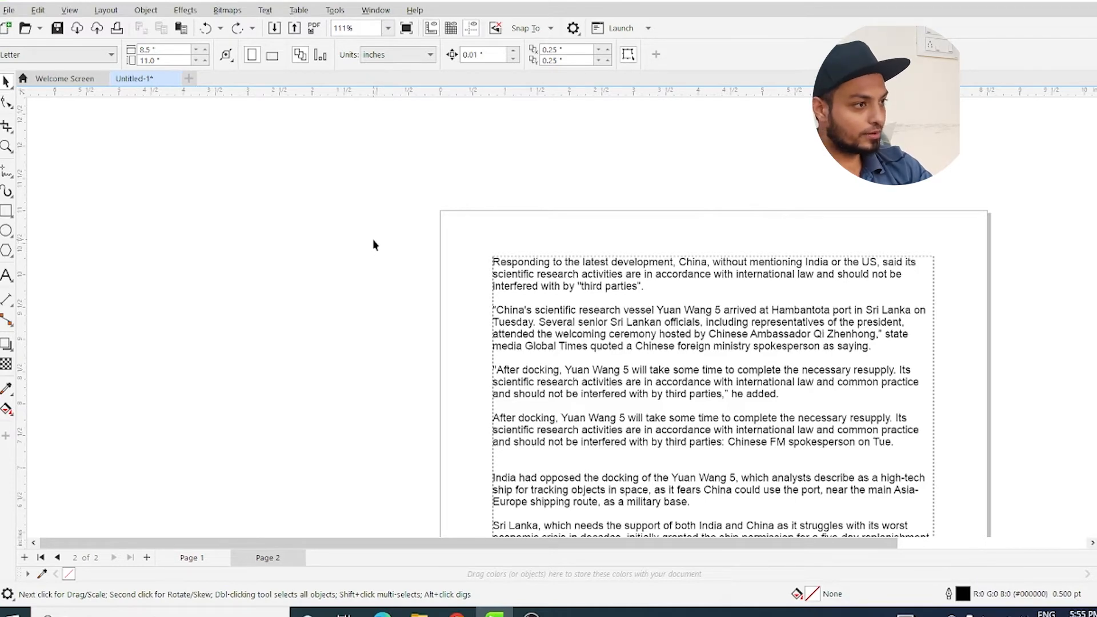
{"action": "left_click", "coordinate": [264, 10]}
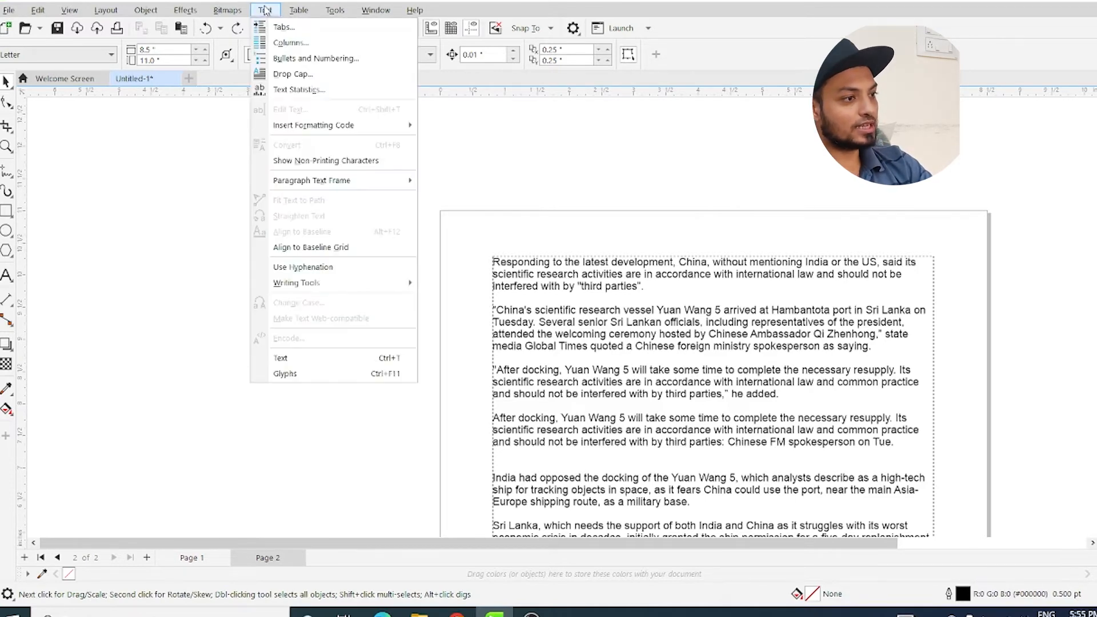
{"action": "left_click", "coordinate": [504, 120]}
{"action": "double_click", "coordinate": [570, 271]}
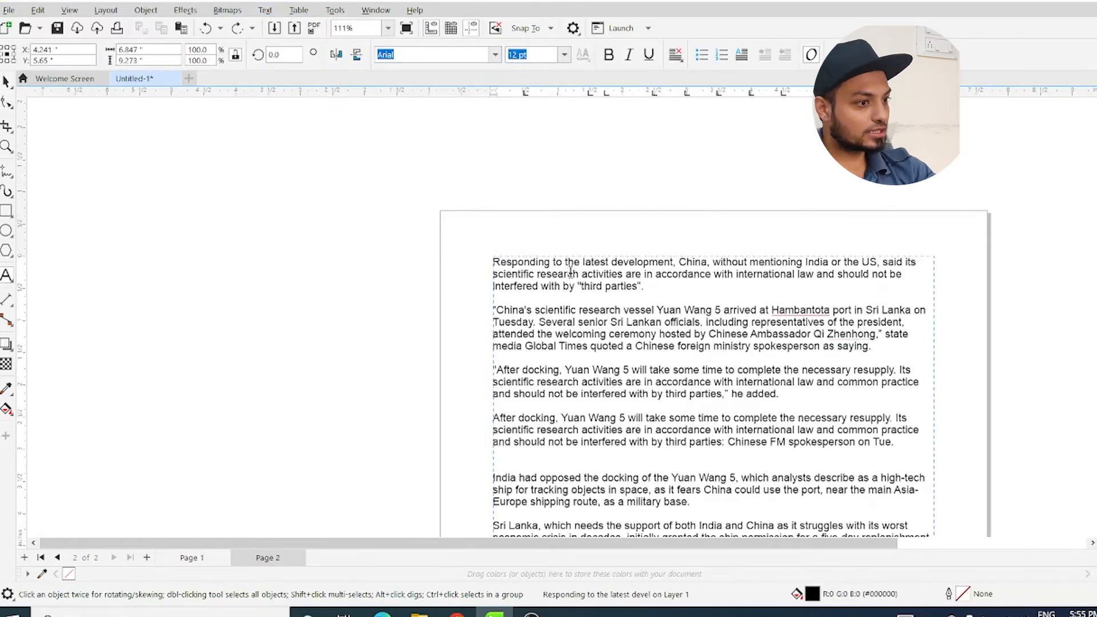
{"action": "key", "text": "ctrl+a"}
{"action": "left_click", "coordinate": [265, 10]}
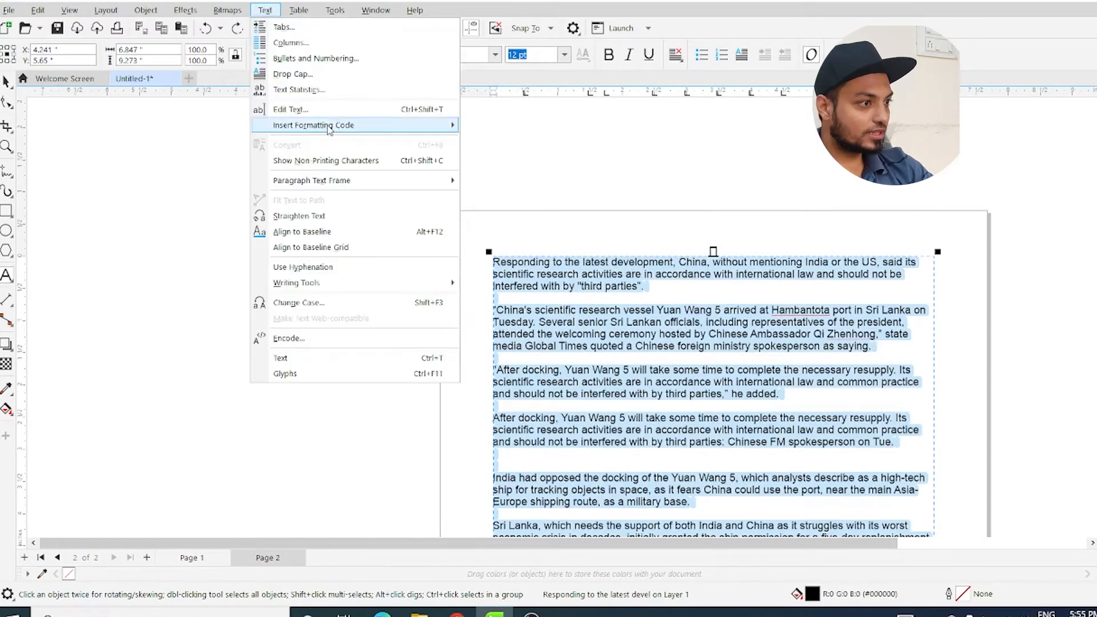
{"action": "mouse_move", "coordinate": [322, 127]}
{"action": "left_click", "coordinate": [306, 110]}
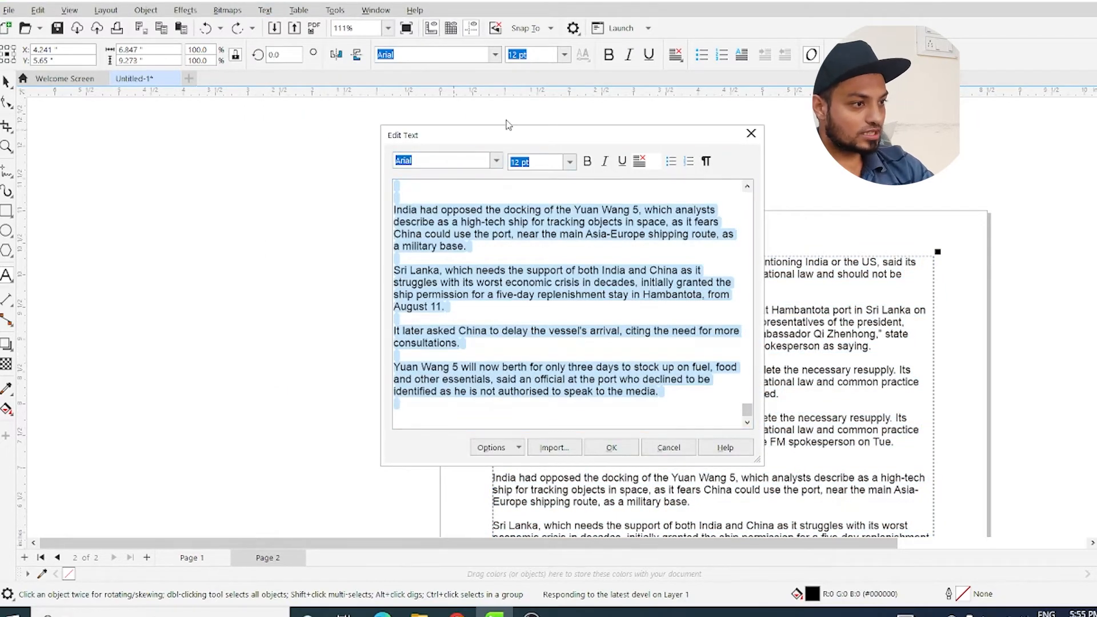
{"action": "left_click_drag", "start_coordinate": [499, 137], "coordinate": [342, 122]}
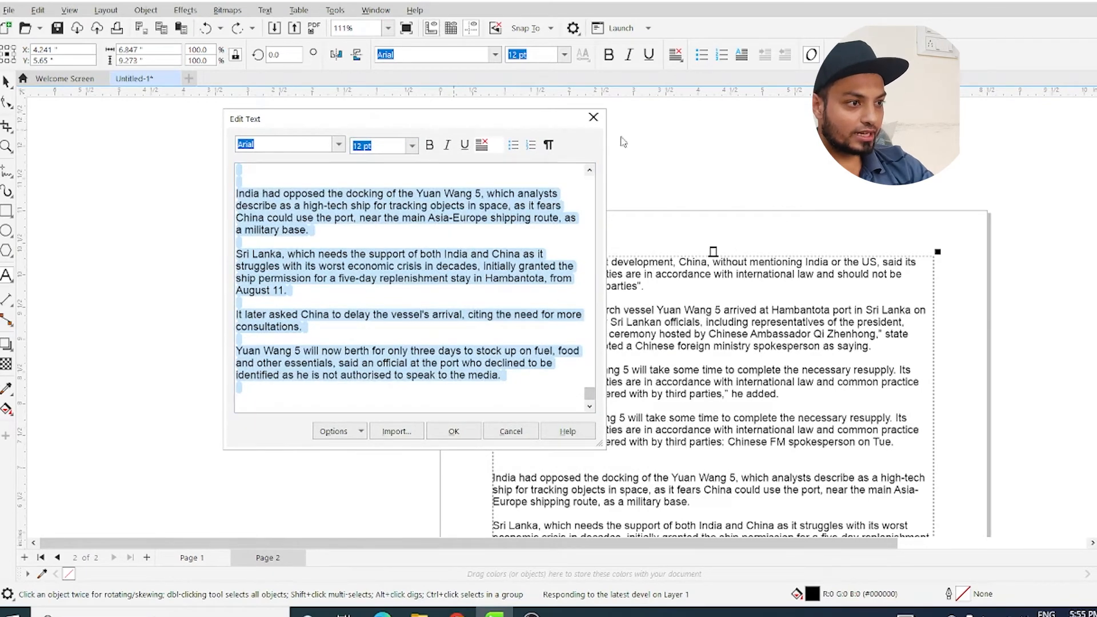
{"action": "left_click", "coordinate": [593, 117]}
{"action": "scroll", "coordinate": [694, 354], "scroll_direction": "up", "scroll_amount": 2}
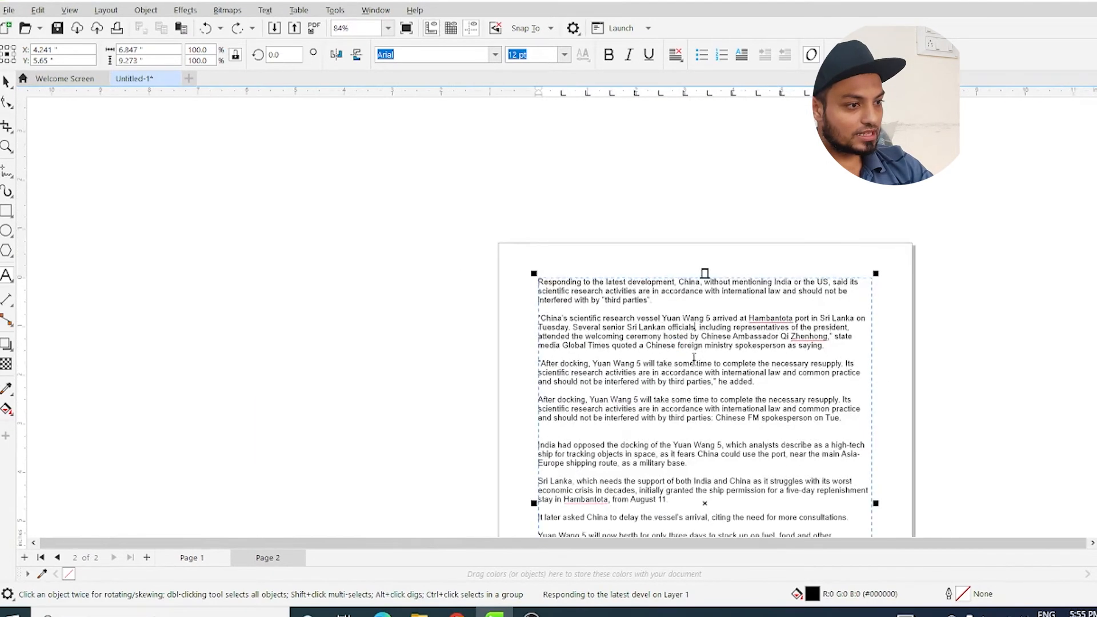
{"action": "left_click", "coordinate": [266, 10]}
{"action": "mouse_move", "coordinate": [304, 127]}
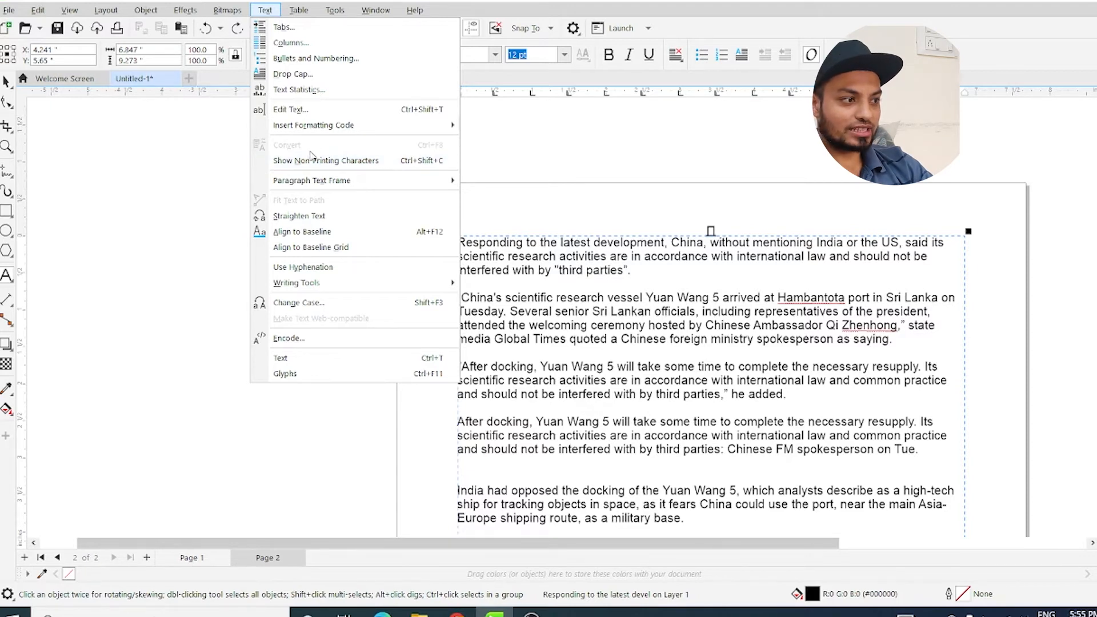
{"action": "mouse_move", "coordinate": [314, 183]}
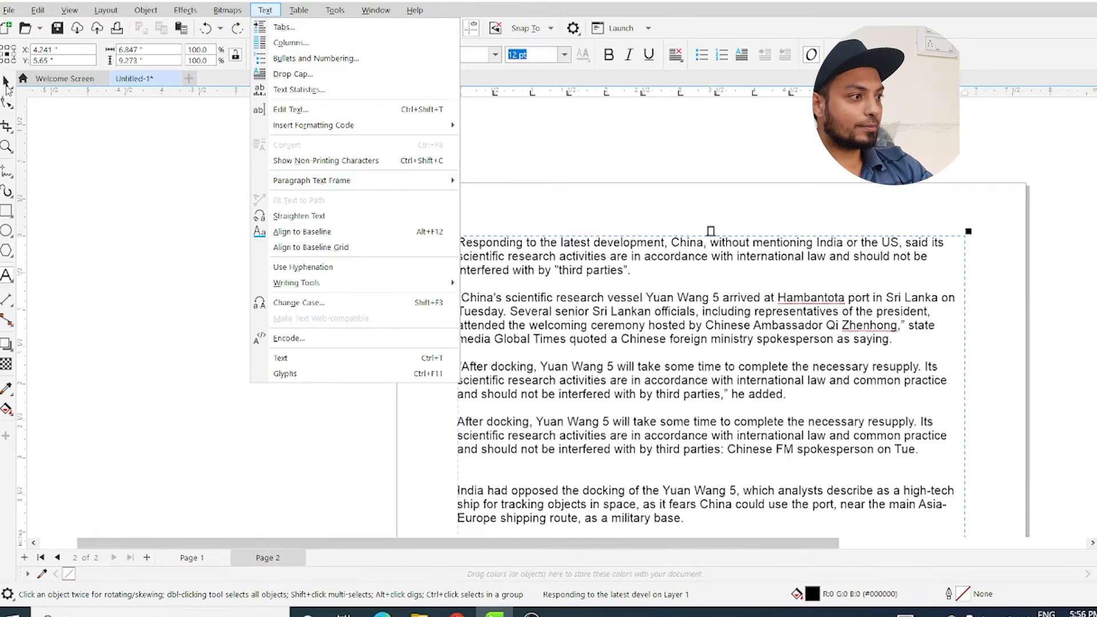
Step: Shrink the article's text frame to about 2.73 by 6.41 inches and move it to the middle of page 2
{"action": "left_click", "coordinate": [7, 83]}
{"action": "scroll", "coordinate": [440, 205], "scroll_direction": "down", "scroll_amount": 4}
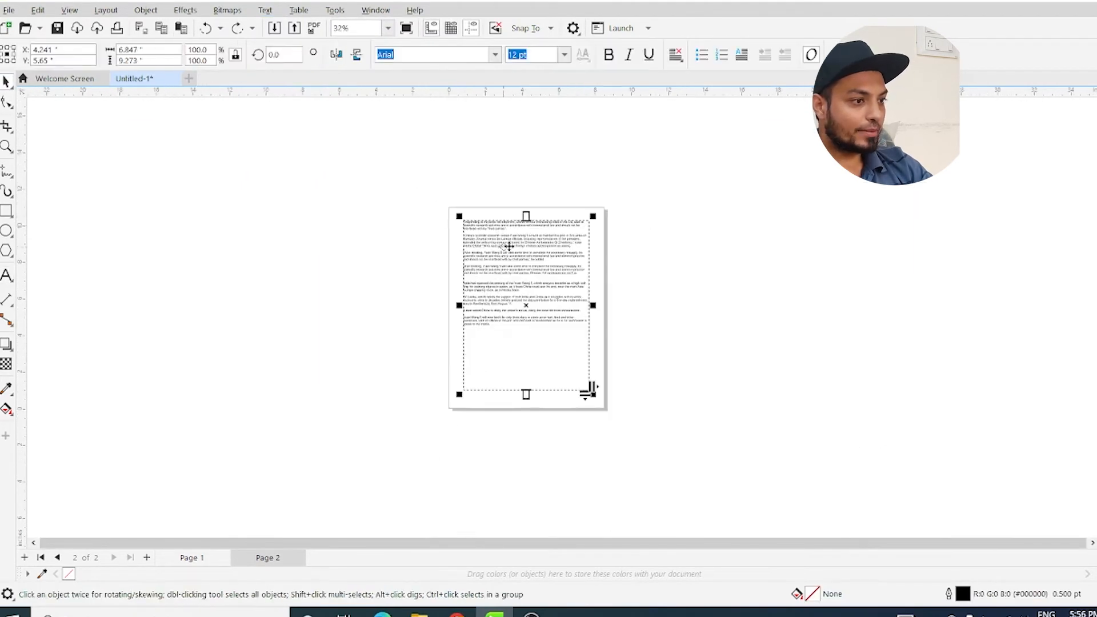
{"action": "left_click_drag", "start_coordinate": [594, 304], "coordinate": [521, 304]}
{"action": "scroll", "coordinate": [497, 331], "scroll_direction": "up", "scroll_amount": 2}
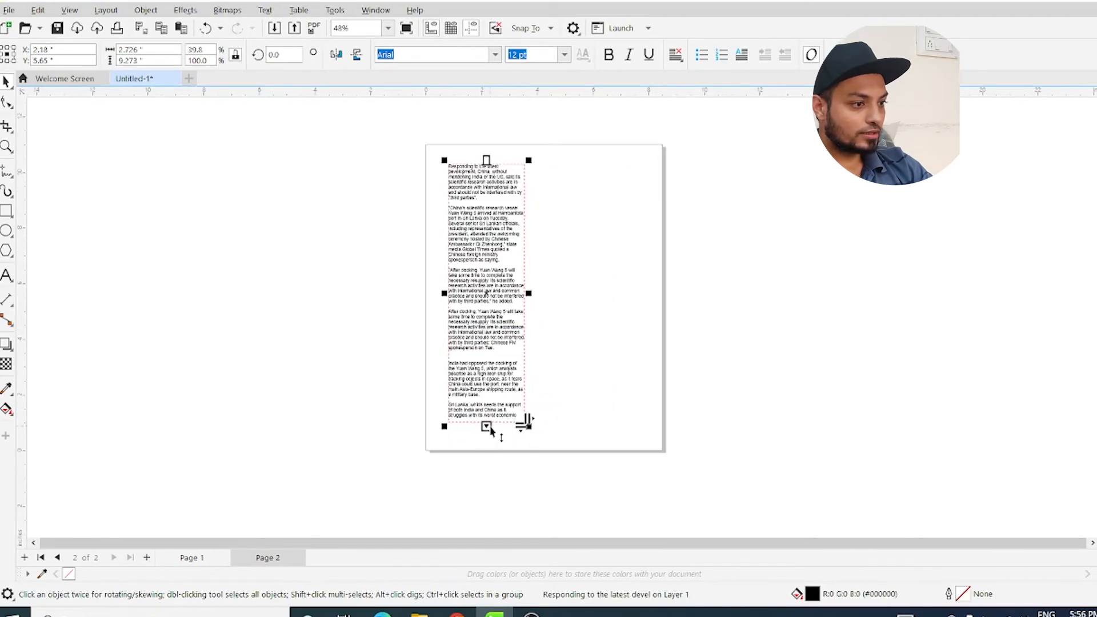
{"action": "left_click_drag", "start_coordinate": [490, 430], "coordinate": [485, 349]}
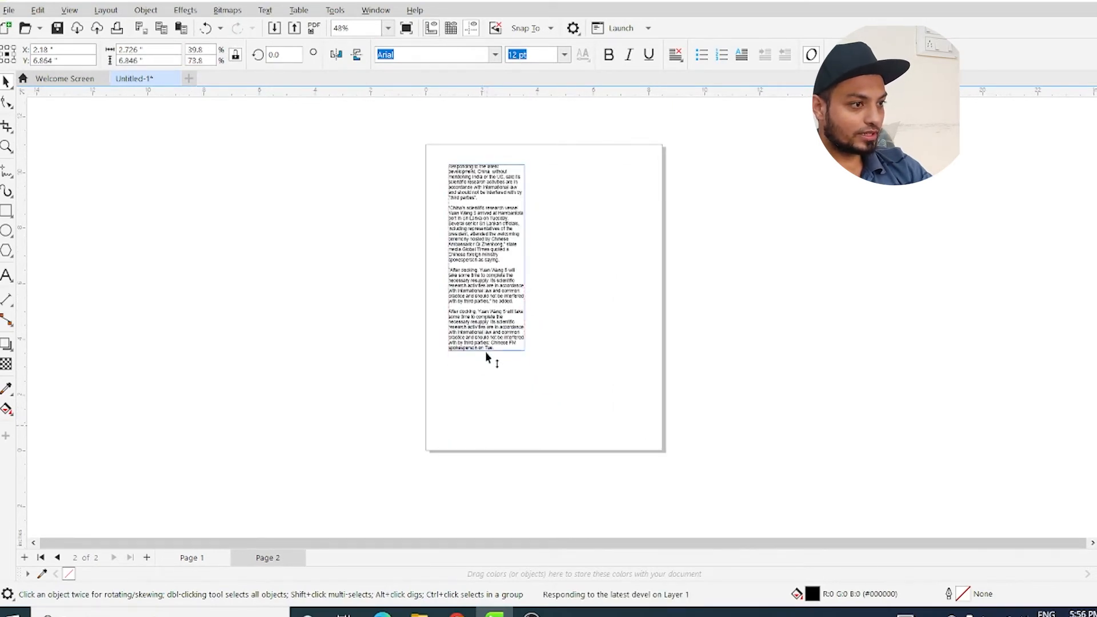
{"action": "left_click_drag", "start_coordinate": [486, 222], "coordinate": [542, 248]}
{"action": "left_click", "coordinate": [626, 200]}
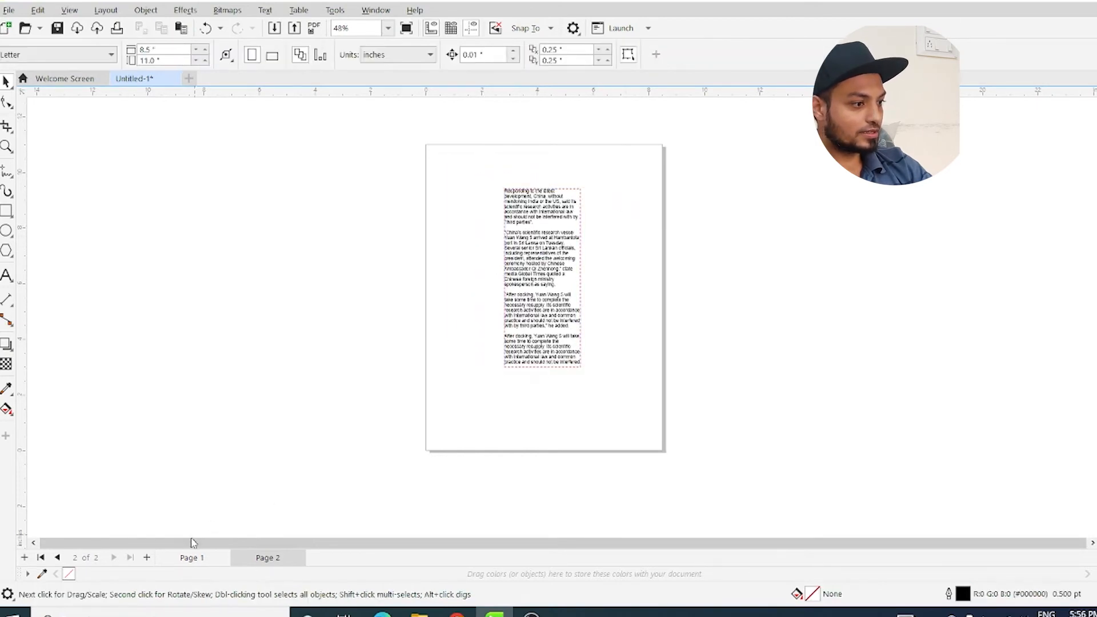
Step: Add a third page to the document and reselect the article's text frame on page 2
{"action": "left_click", "coordinate": [147, 557]}
{"action": "left_click", "coordinate": [268, 557]}
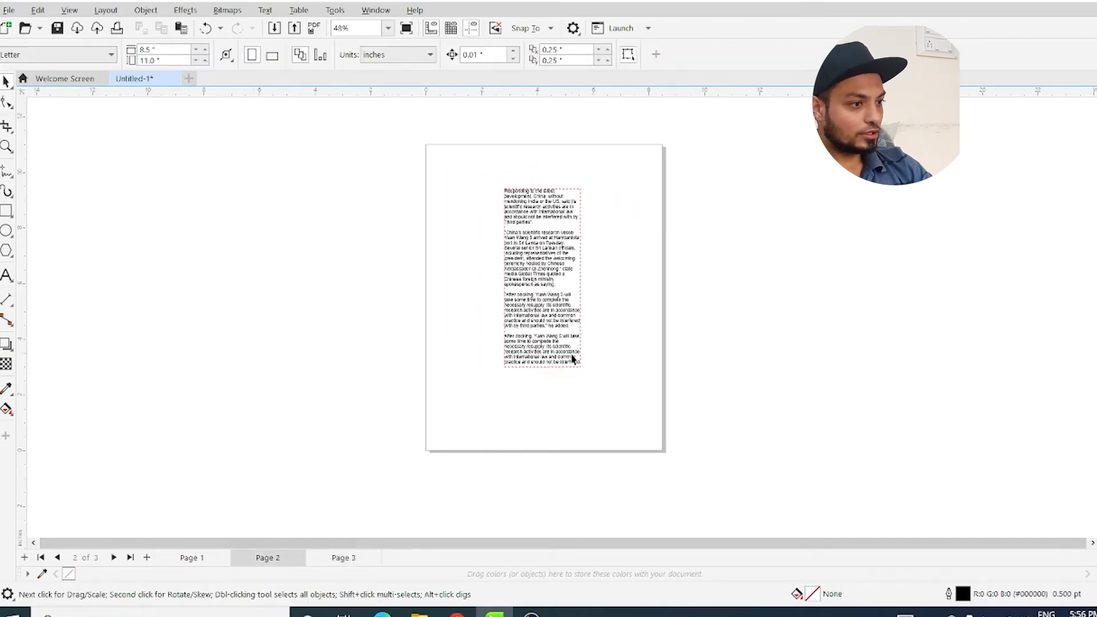
{"action": "left_click", "coordinate": [572, 360]}
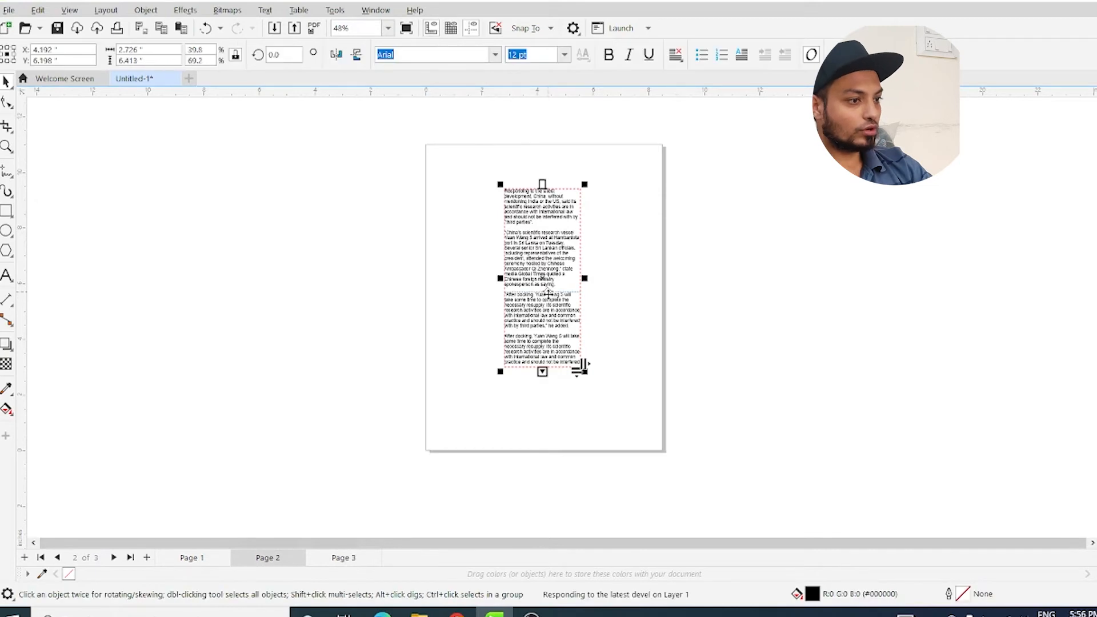
Step: Flow the article's overflow text into a new linked frame about 3.96 by 7.87 inches beside page 2
{"action": "left_click", "coordinate": [542, 372]}
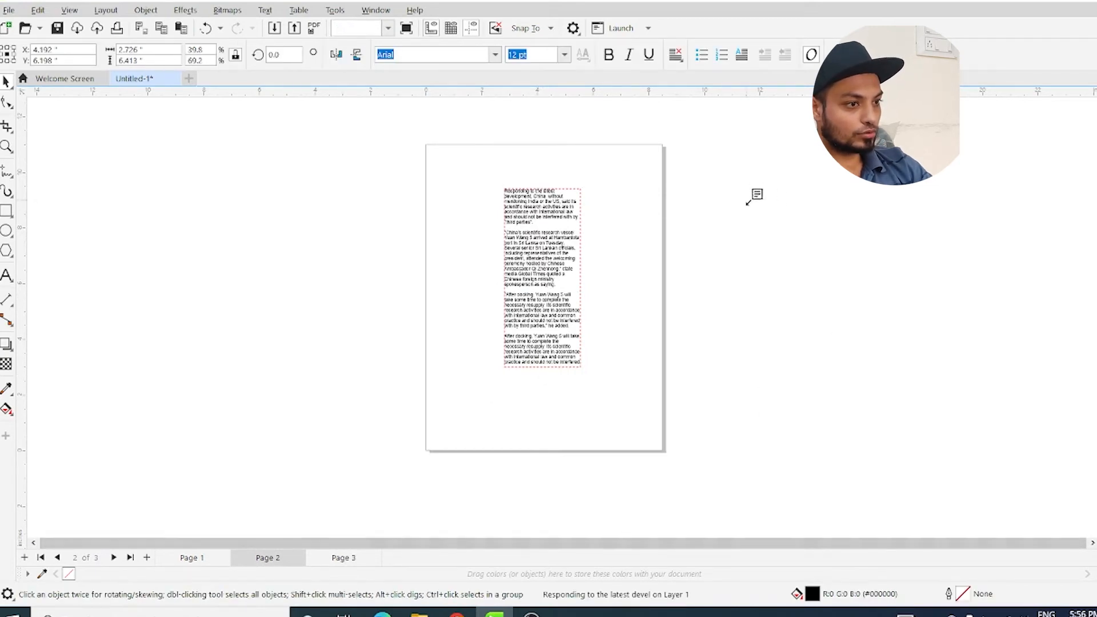
{"action": "left_click_drag", "start_coordinate": [746, 201], "coordinate": [856, 419]}
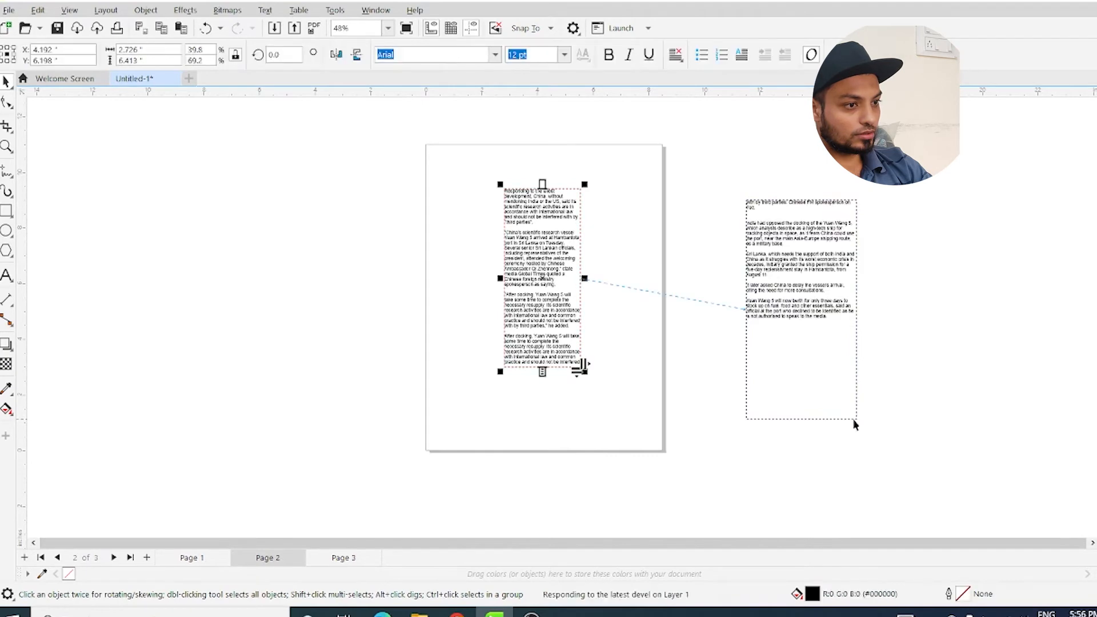
{"action": "scroll", "coordinate": [600, 206], "scroll_direction": "up", "scroll_amount": 1}
{"action": "scroll", "coordinate": [523, 220], "scroll_direction": "down", "scroll_amount": 1}
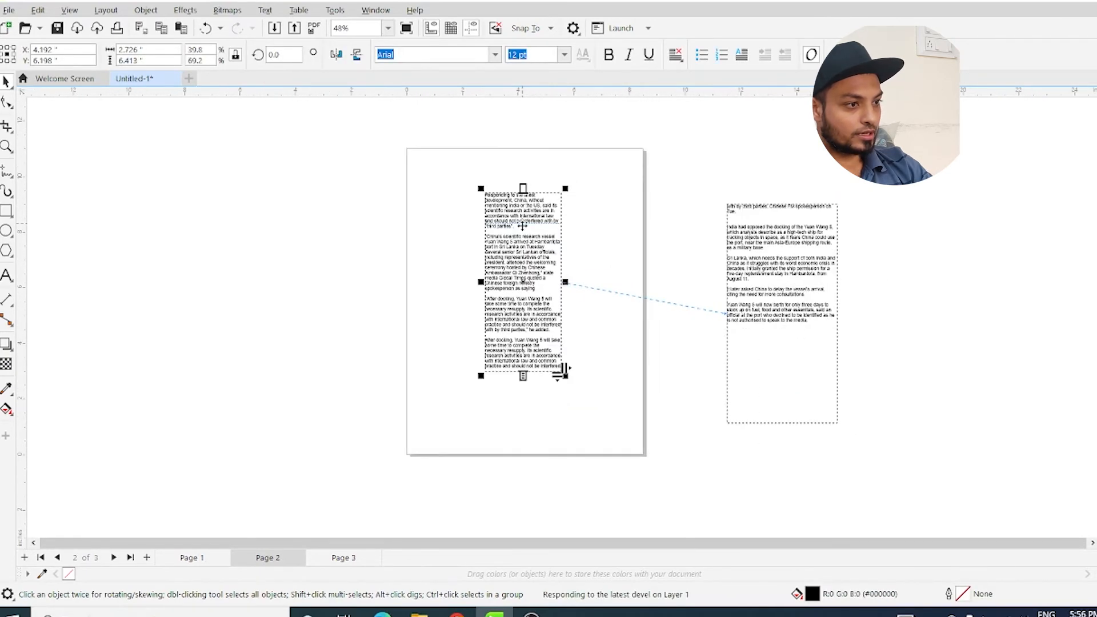
Step: Examine the link line between the page 2 frame and the frame beside the page, and how the text continues across them
{"action": "left_click", "coordinate": [752, 253]}
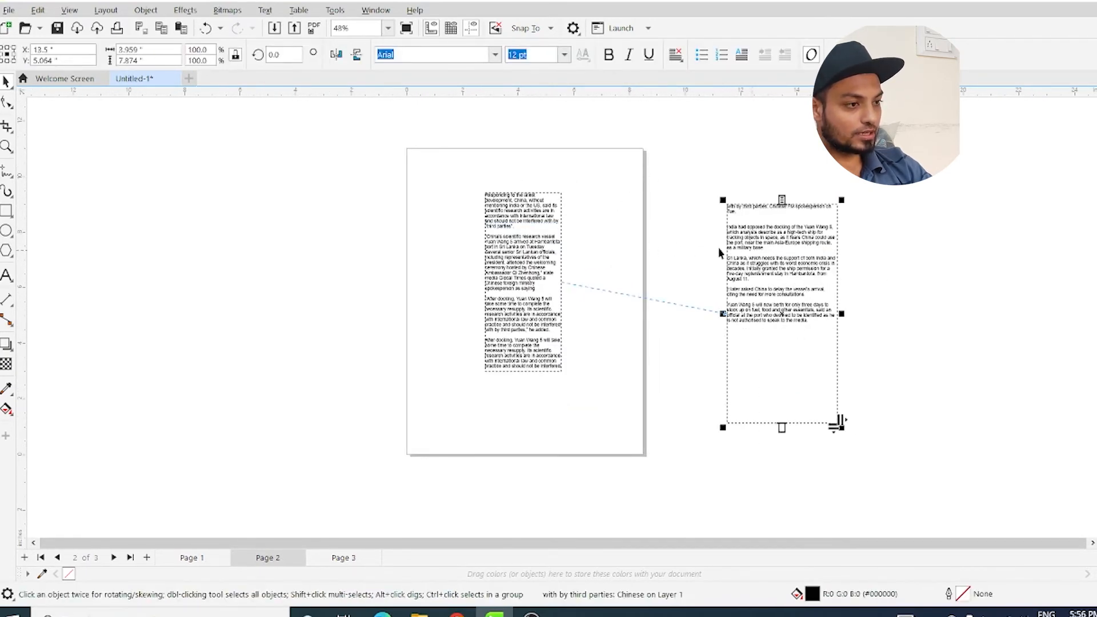
{"action": "scroll", "coordinate": [568, 233], "scroll_direction": "up", "scroll_amount": 1}
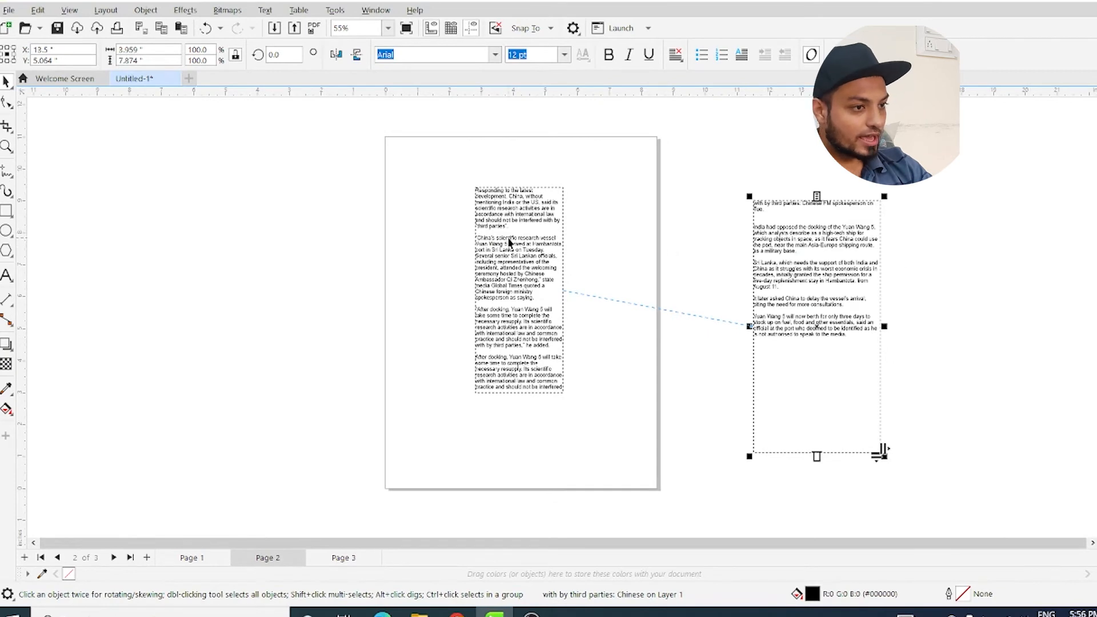
{"action": "scroll", "coordinate": [565, 267], "scroll_direction": "up", "scroll_amount": 1}
{"action": "left_click", "coordinate": [521, 260]}
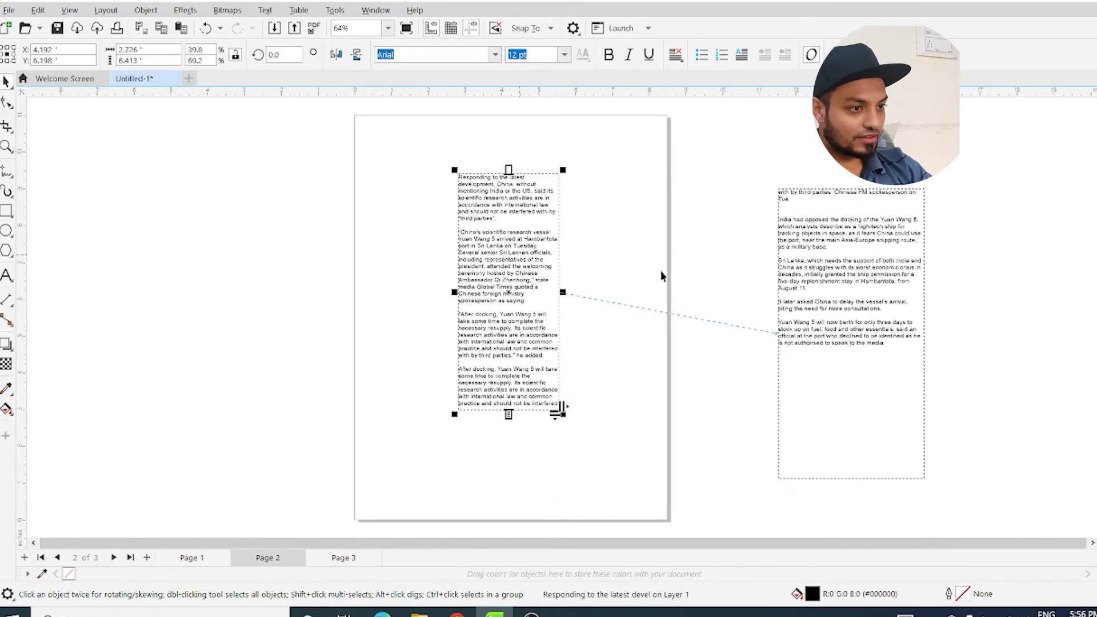
{"action": "left_click", "coordinate": [887, 286]}
{"action": "left_click", "coordinate": [519, 262]}
{"action": "scroll", "coordinate": [560, 274], "scroll_direction": "up", "scroll_amount": 2}
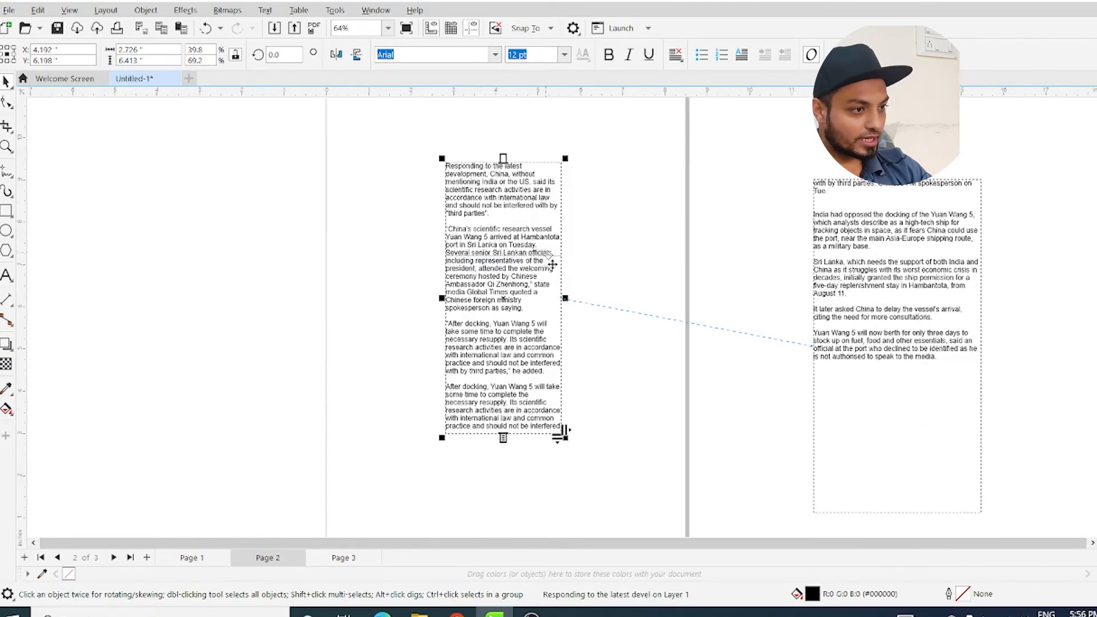
{"action": "scroll", "coordinate": [568, 308], "scroll_direction": "up", "scroll_amount": 5}
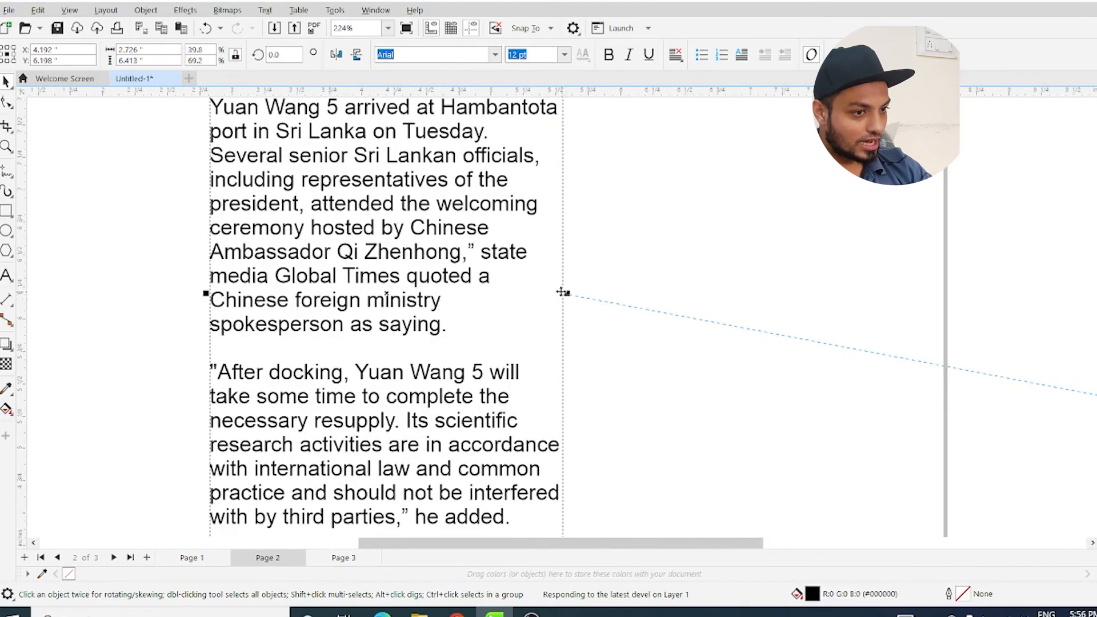
{"action": "scroll", "coordinate": [562, 292], "scroll_direction": "down", "scroll_amount": 2}
{"action": "scroll", "coordinate": [868, 372], "scroll_direction": "up", "scroll_amount": 5}
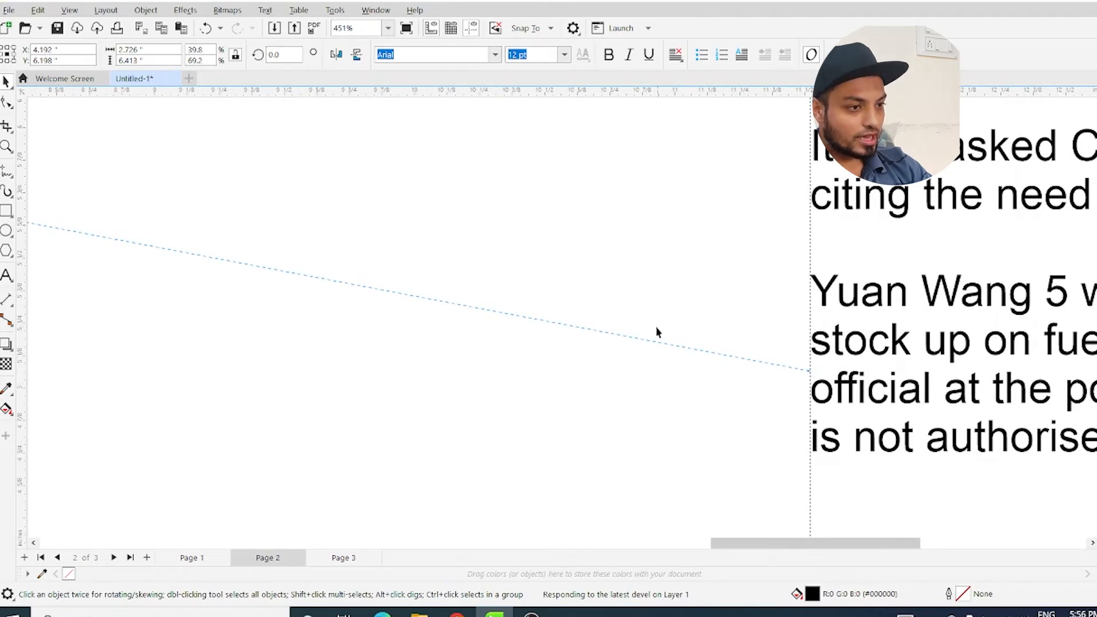
{"action": "scroll", "coordinate": [654, 329], "scroll_direction": "down", "scroll_amount": 3}
{"action": "scroll", "coordinate": [403, 318], "scroll_direction": "down", "scroll_amount": 8}
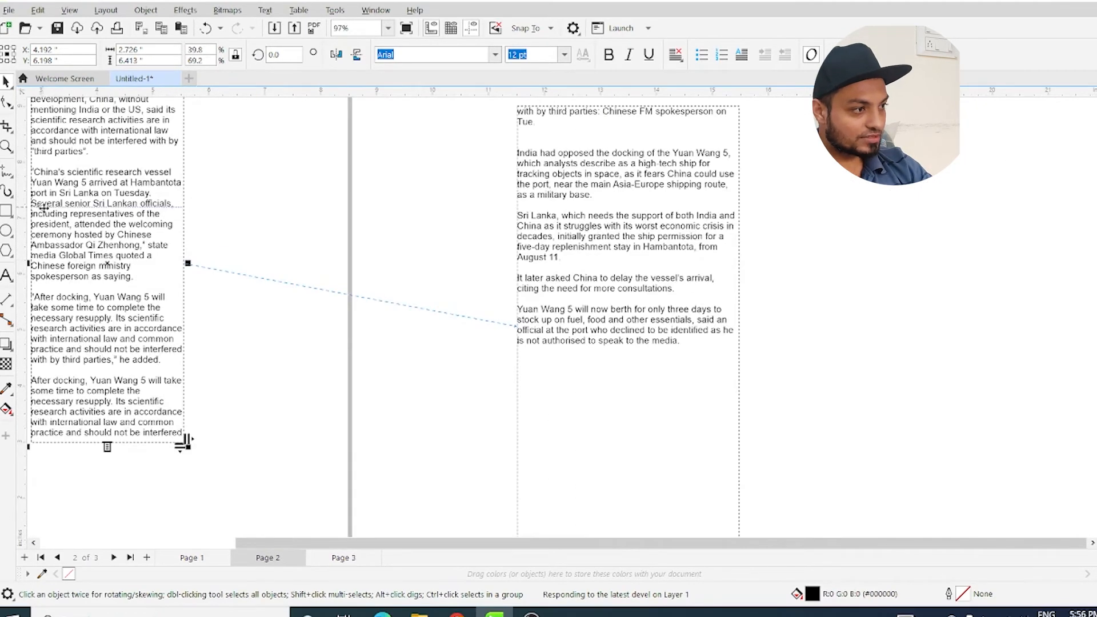
{"action": "left_click", "coordinate": [675, 241]}
{"action": "scroll", "coordinate": [676, 240], "scroll_direction": "down", "scroll_amount": 4}
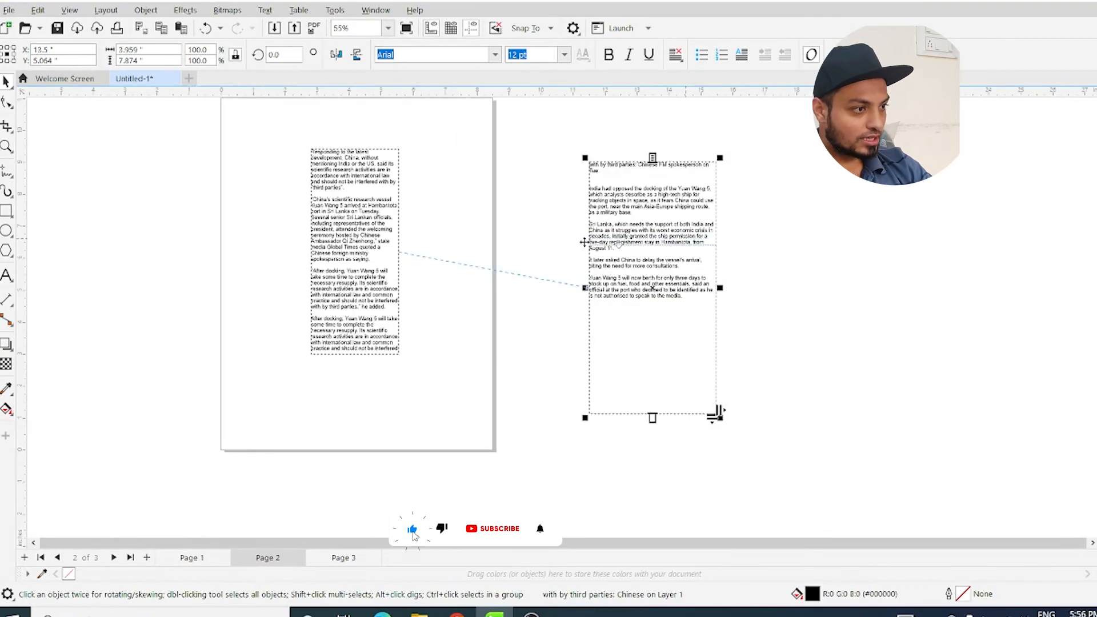
Step: Shorten the article frame on page 2 to about 4.47 inches tall so more text flows into the linked frame
{"action": "left_click", "coordinate": [330, 226]}
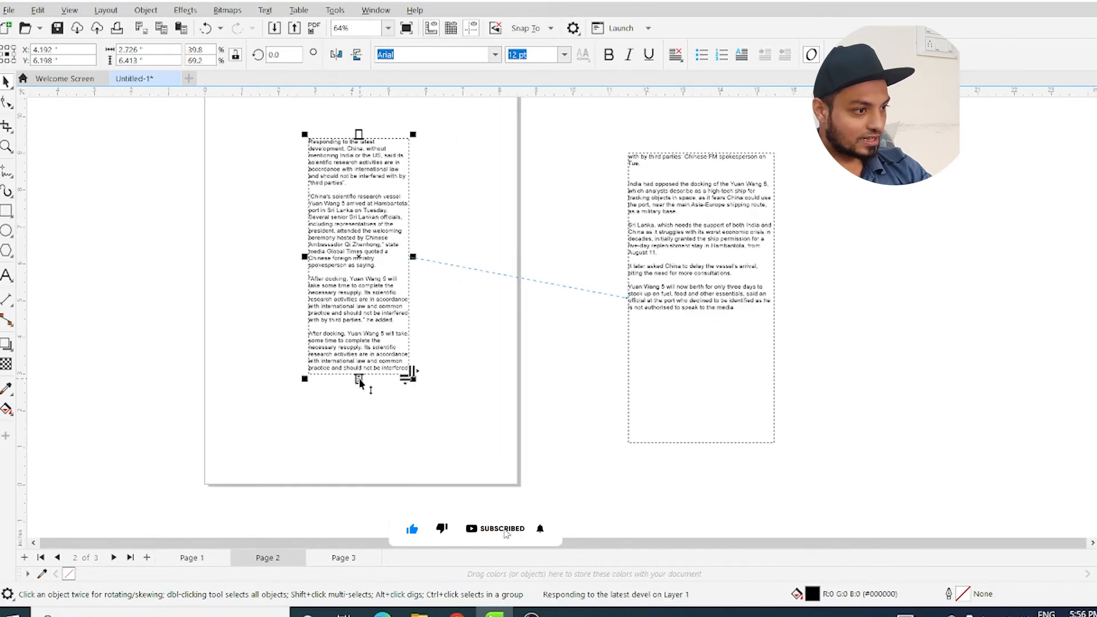
{"action": "left_click_drag", "start_coordinate": [359, 376], "coordinate": [362, 307]}
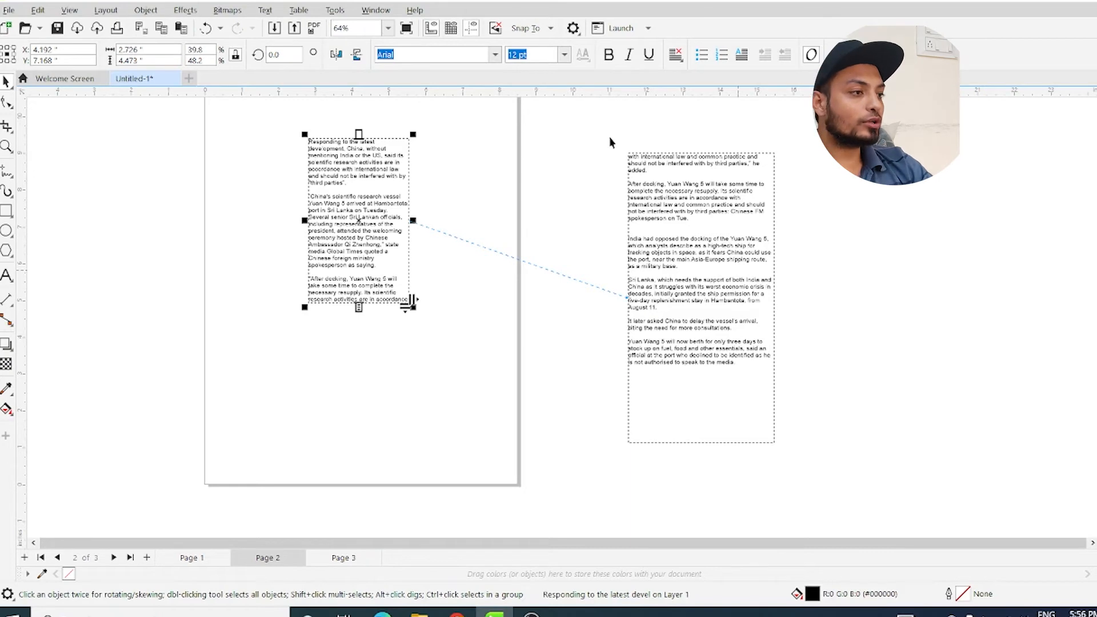
Step: Select both linked text frames and unlink them
{"action": "left_click", "coordinate": [265, 10]}
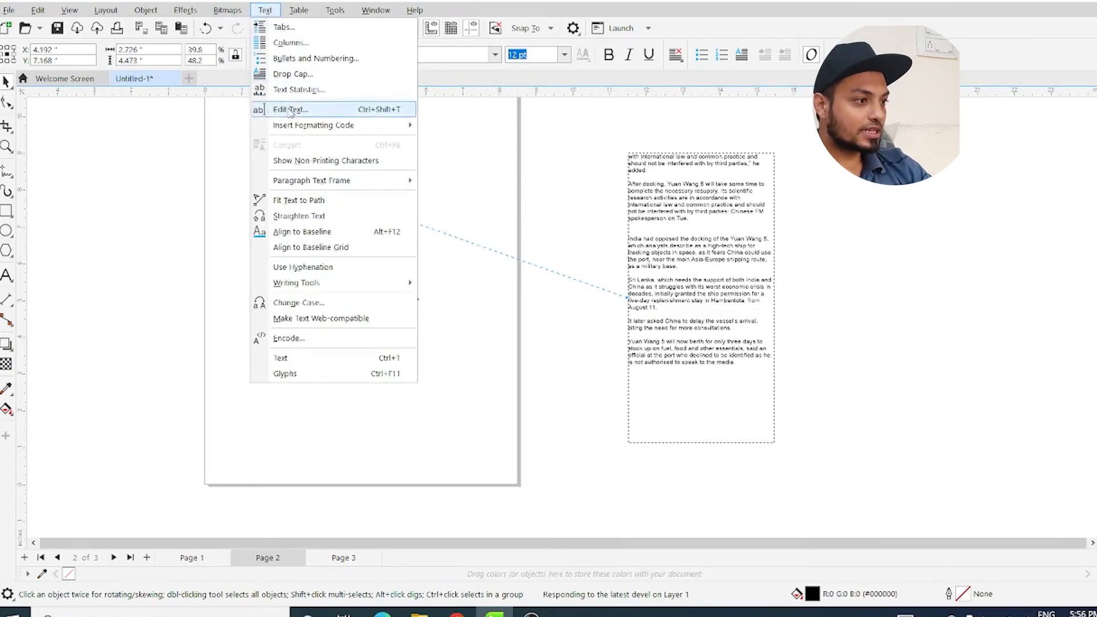
{"action": "mouse_move", "coordinate": [318, 189]}
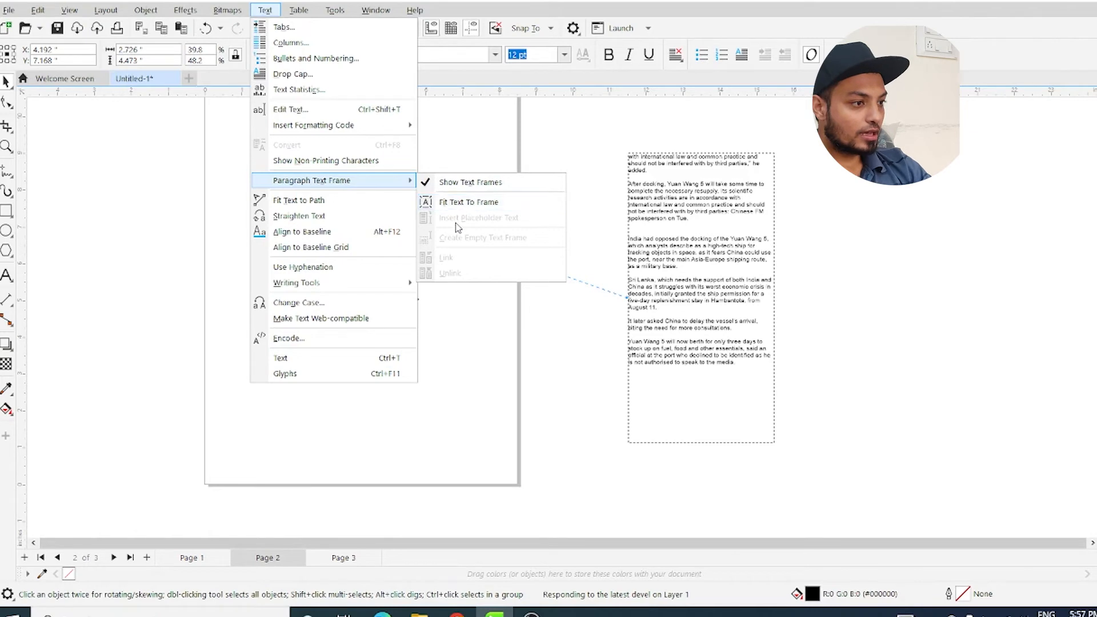
{"action": "left_click_drag", "start_coordinate": [838, 128], "coordinate": [189, 512]}
{"action": "left_click", "coordinate": [265, 10]}
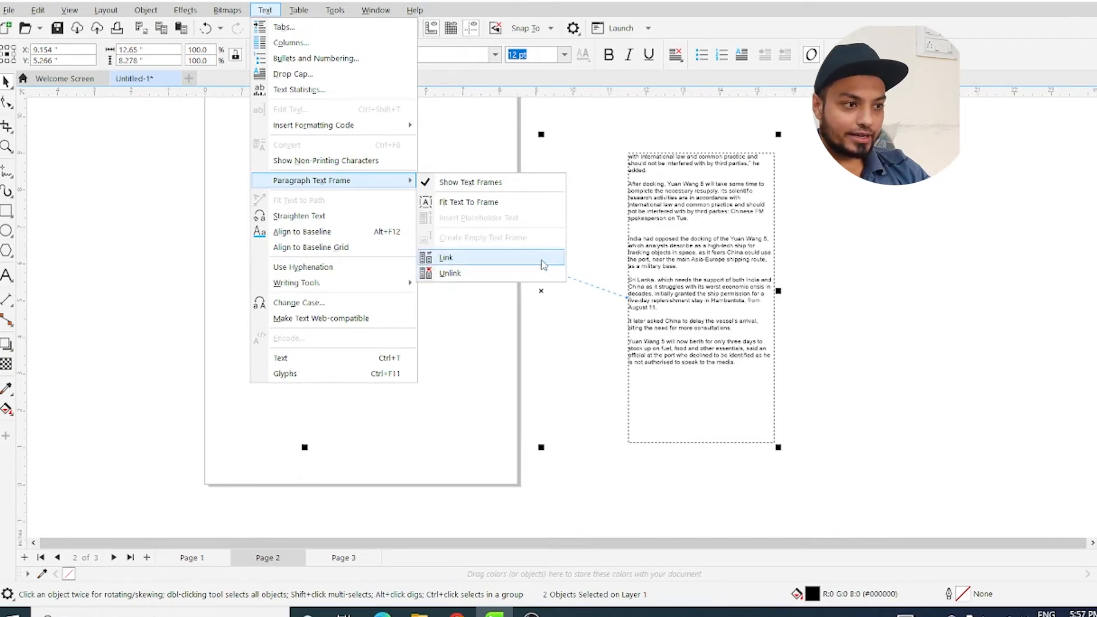
{"action": "left_click", "coordinate": [475, 270]}
{"action": "left_click", "coordinate": [774, 442]}
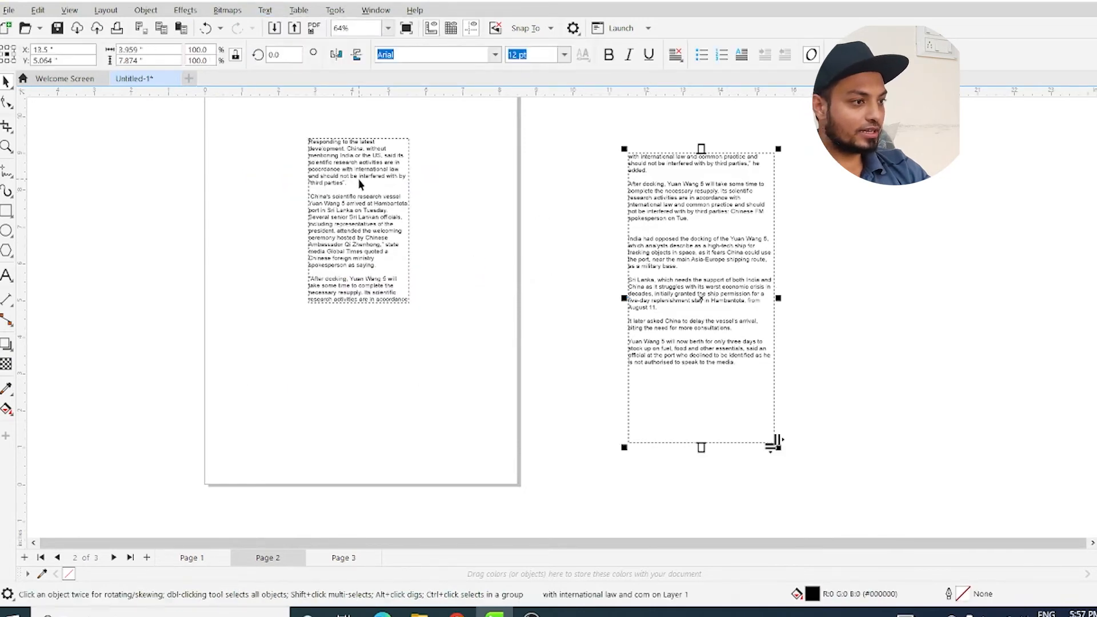
Step: Stretch the unlinked page 2 frame to about 7.24 inches tall, and undo both the stretch and the unlinking
{"action": "left_click", "coordinate": [409, 301]}
{"action": "left_click_drag", "start_coordinate": [360, 309], "coordinate": [359, 409]}
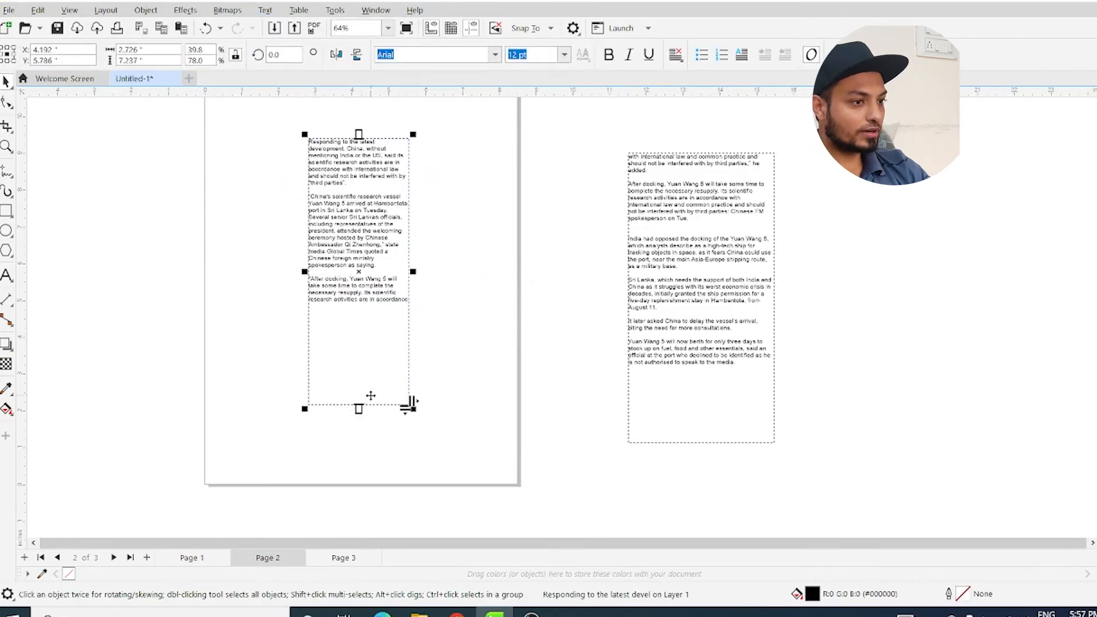
{"action": "key", "text": "ctrl+z"}
{"action": "left_click", "coordinate": [728, 221], "text": "shift"}
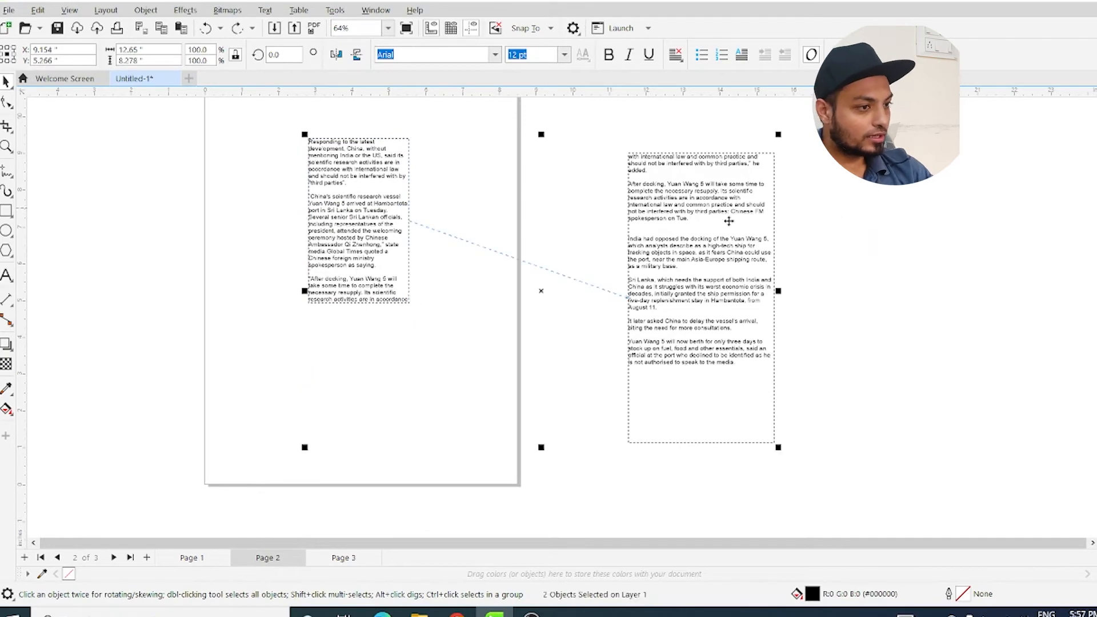
Step: Lengthen the page 2 article frame to about 6.04 inches and delete the linked frame beside the page
{"action": "left_click", "coordinate": [419, 291]}
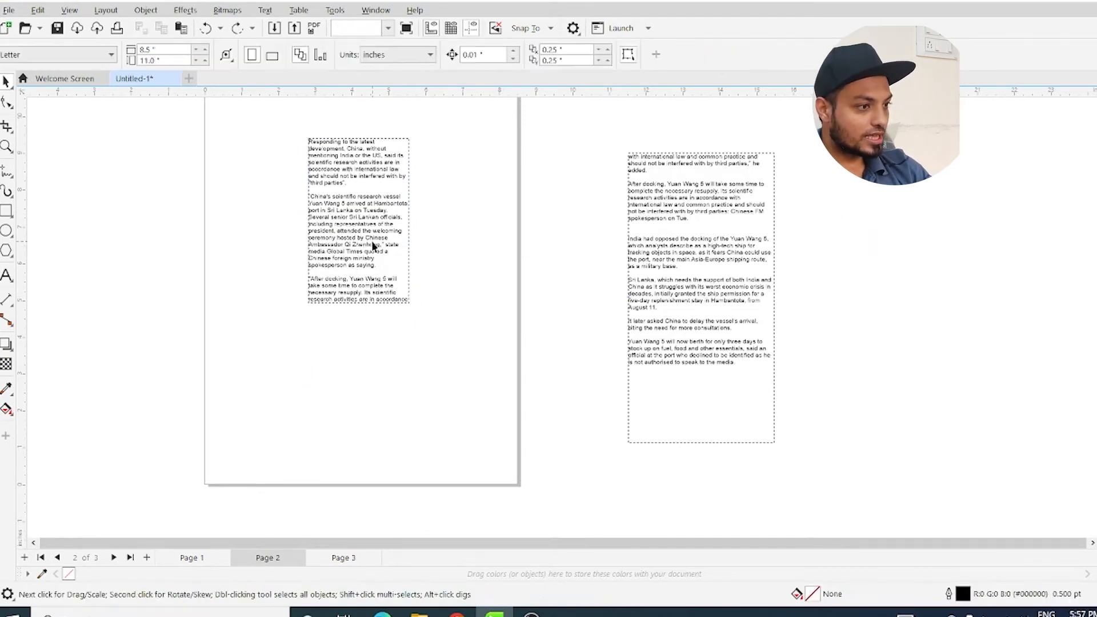
{"action": "left_click", "coordinate": [360, 302]}
{"action": "left_click_drag", "start_coordinate": [360, 309], "coordinate": [360, 361]}
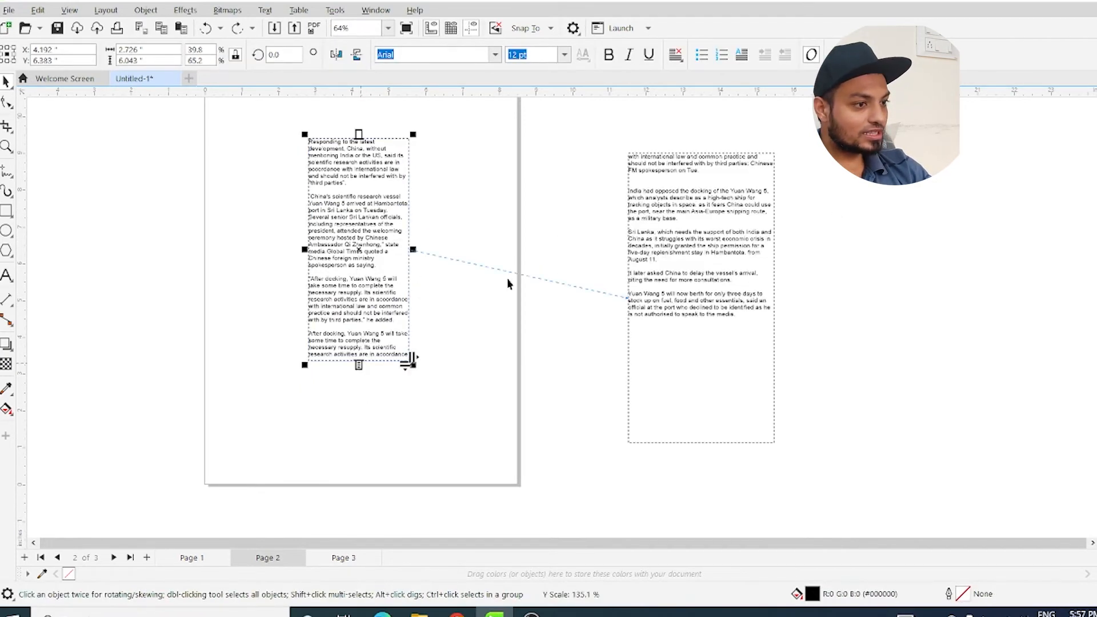
{"action": "left_click", "coordinate": [733, 220]}
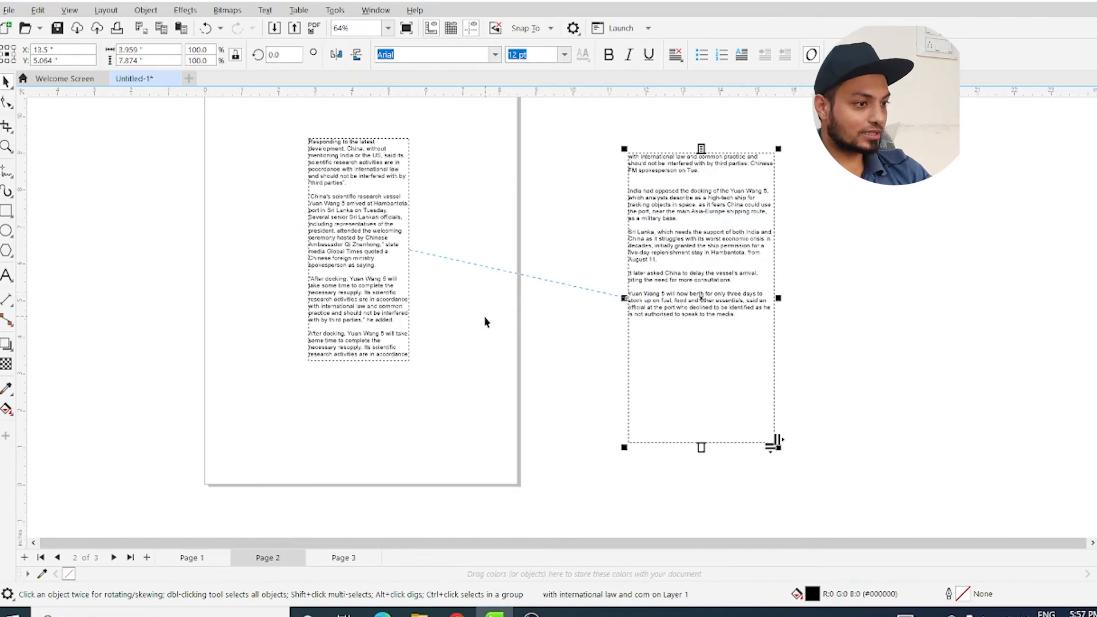
{"action": "key", "text": "Delete"}
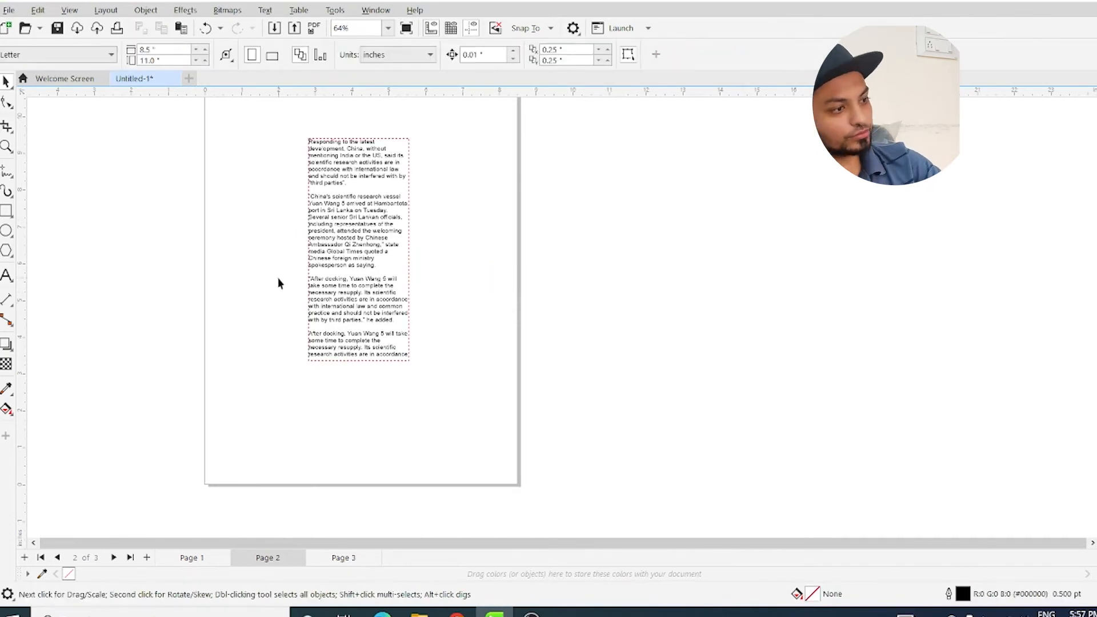
Step: Continue the page 2 frame's overflow text in a new linked frame about 5.55 by 7.93 inches on page 3
{"action": "left_click", "coordinate": [357, 286]}
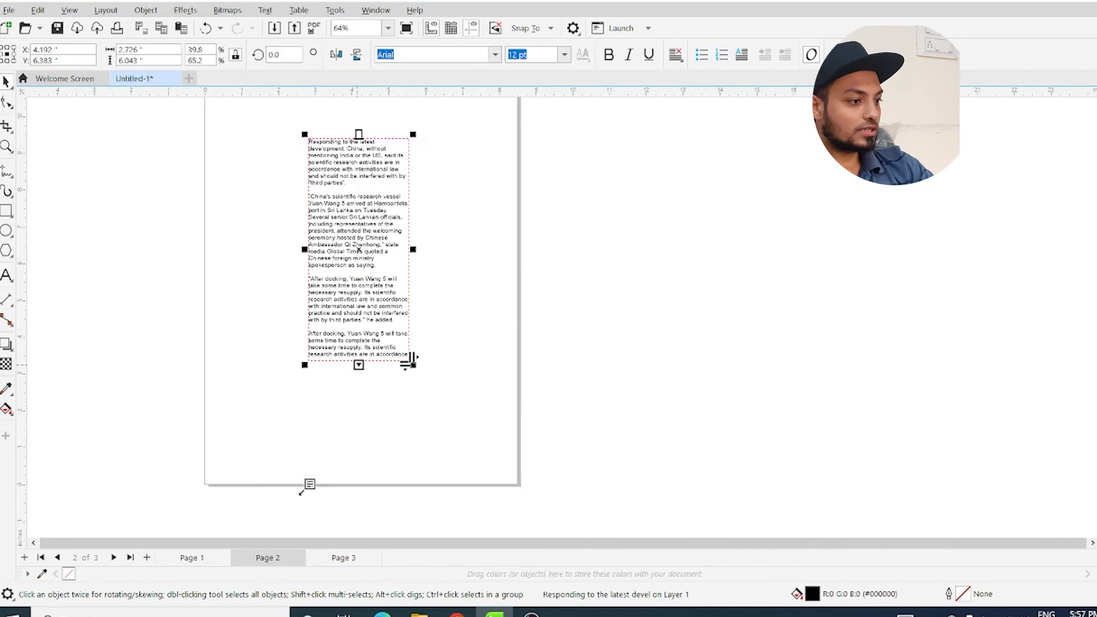
{"action": "left_click", "coordinate": [341, 558]}
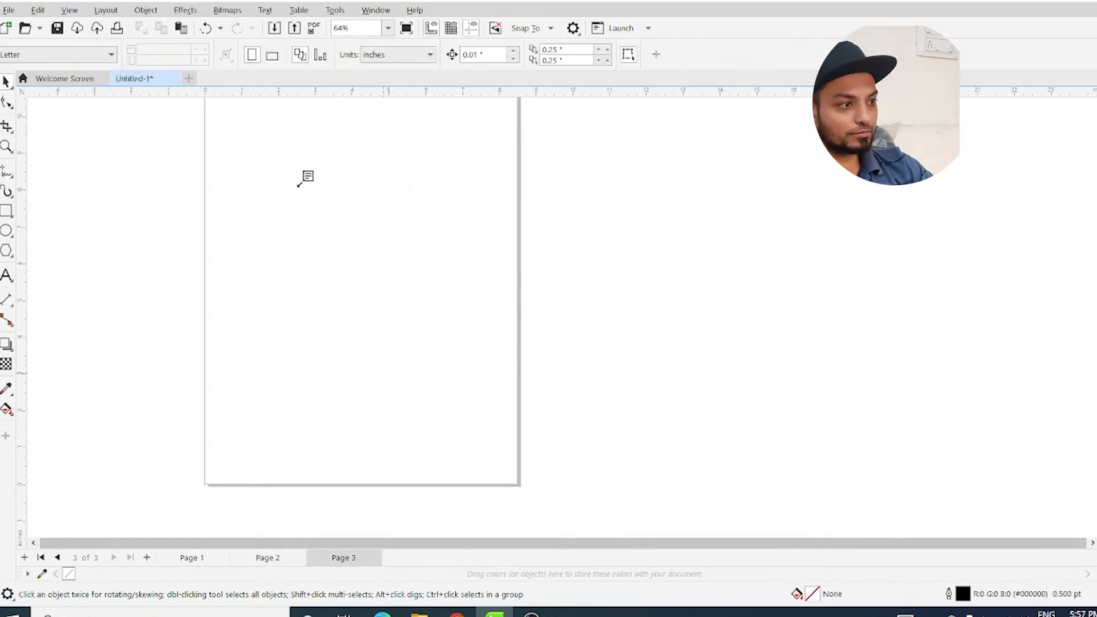
{"action": "left_click_drag", "start_coordinate": [258, 140], "coordinate": [463, 431]}
{"action": "left_click", "coordinate": [636, 294]}
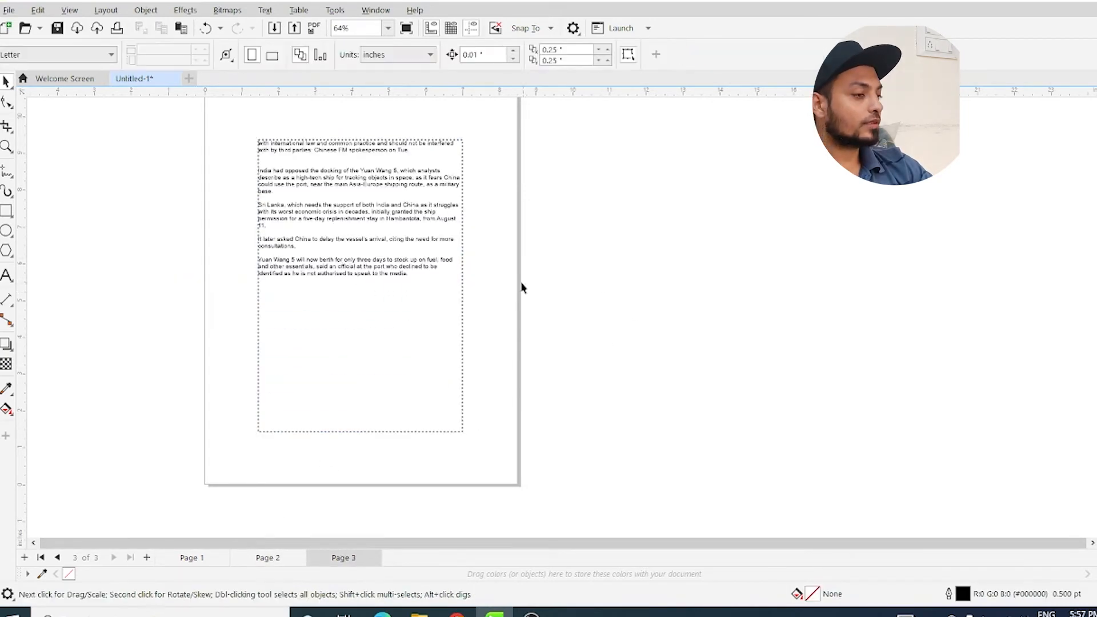
Step: Check the cross-page link indicators of the text frames on page 3 and page 2
{"action": "left_click", "coordinate": [391, 252]}
{"action": "scroll", "coordinate": [191, 285], "scroll_direction": "up", "scroll_amount": 2}
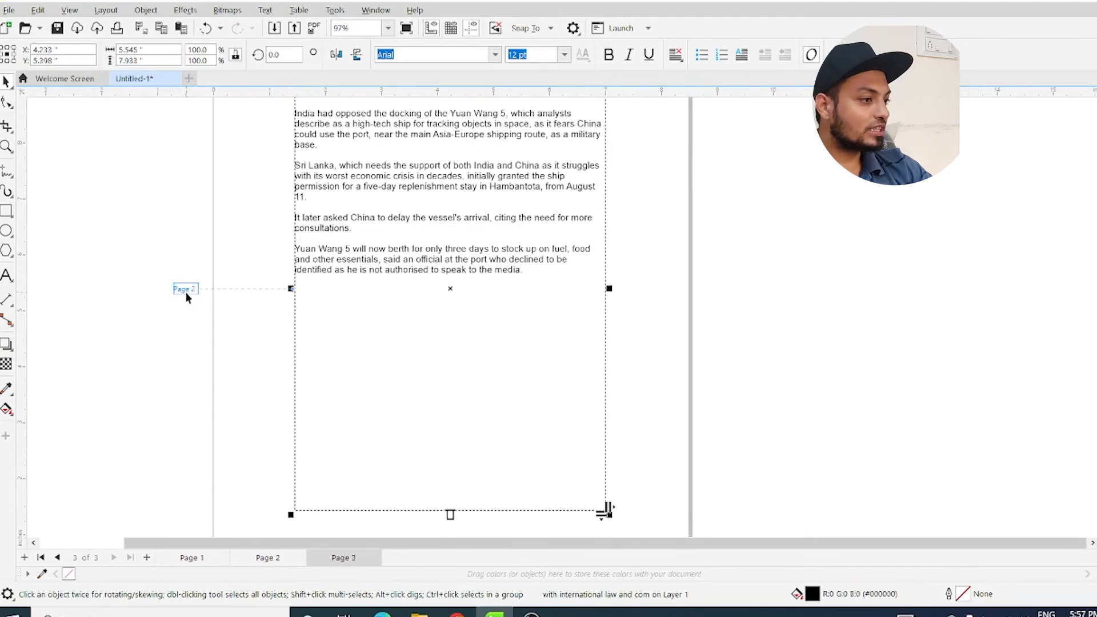
{"action": "left_click", "coordinate": [281, 558]}
{"action": "scroll", "coordinate": [507, 343], "scroll_direction": "down", "scroll_amount": 3}
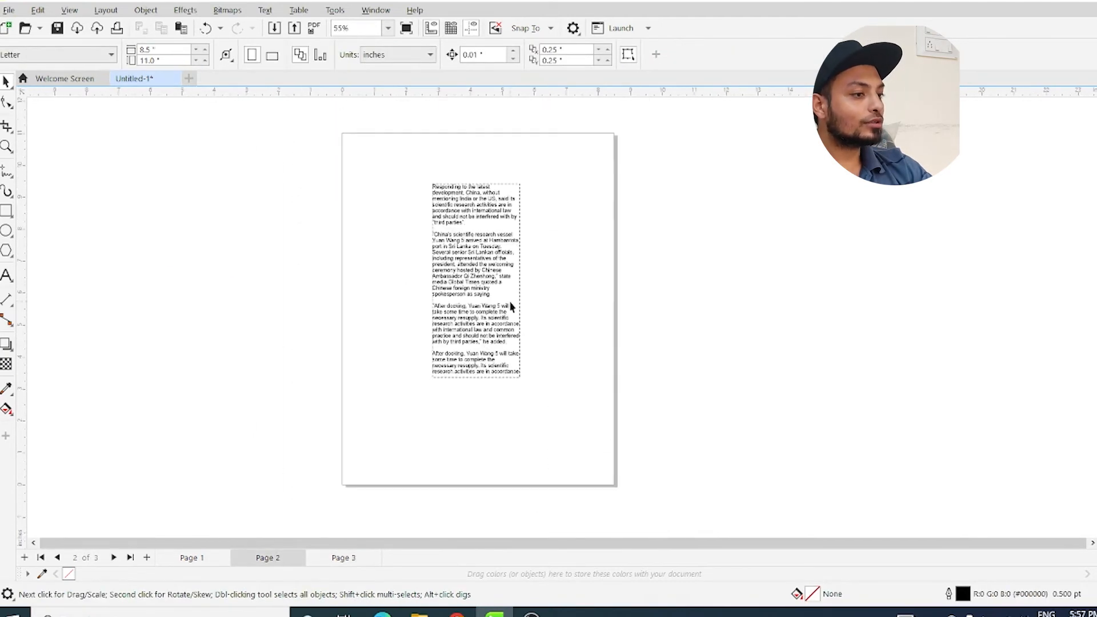
{"action": "left_click", "coordinate": [487, 264]}
{"action": "scroll", "coordinate": [487, 264], "scroll_direction": "up", "scroll_amount": 2}
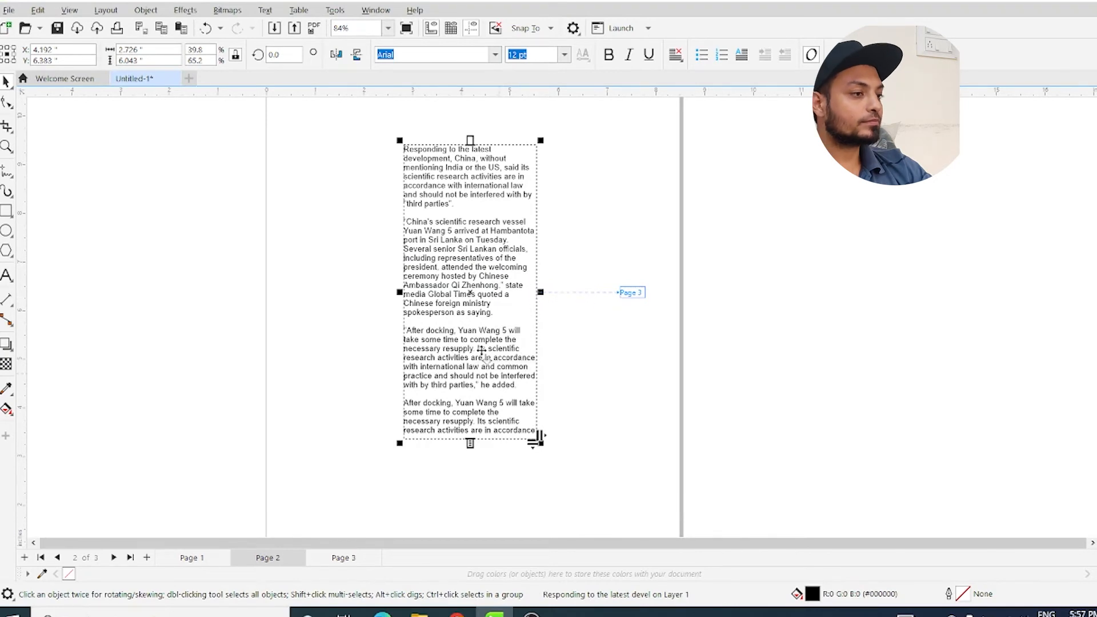
{"action": "left_click", "coordinate": [266, 9]}
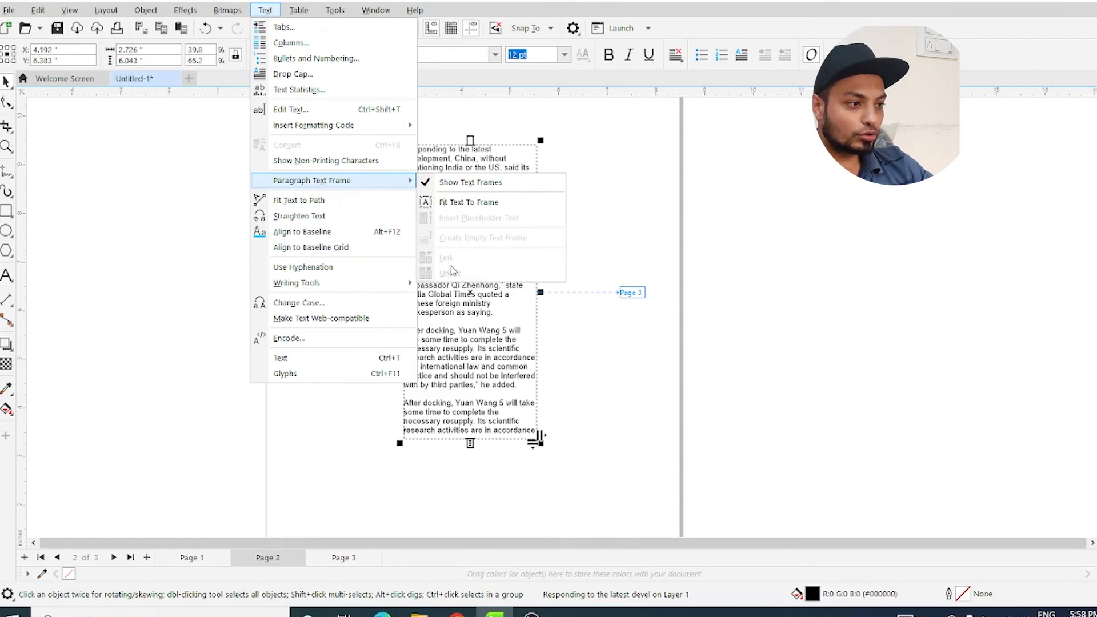
{"action": "left_click", "coordinate": [651, 182]}
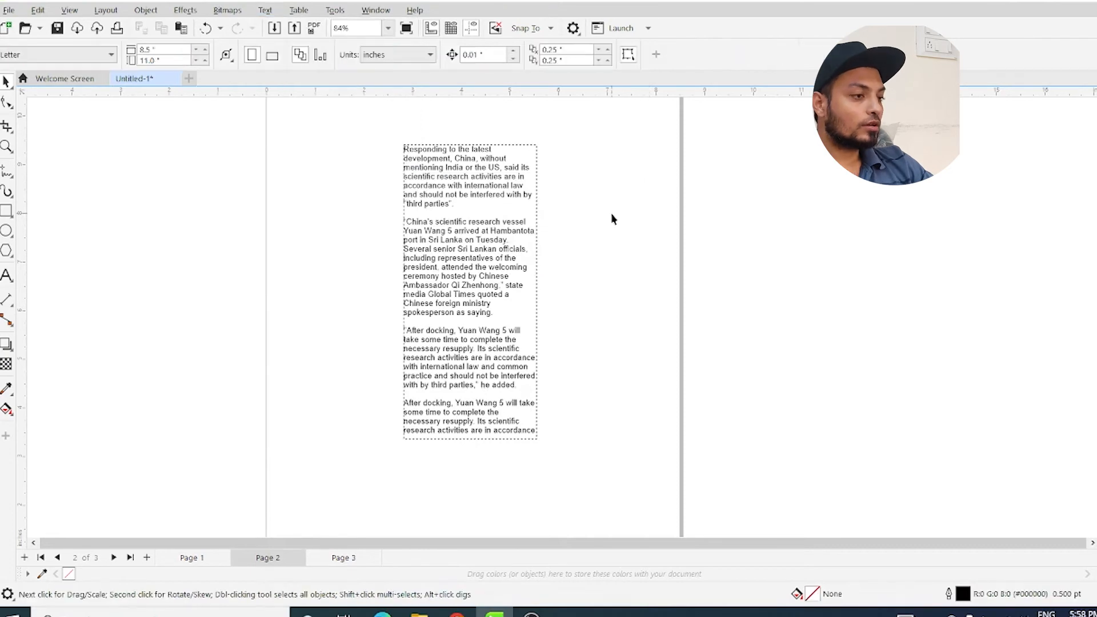
{"action": "left_click", "coordinate": [265, 10]}
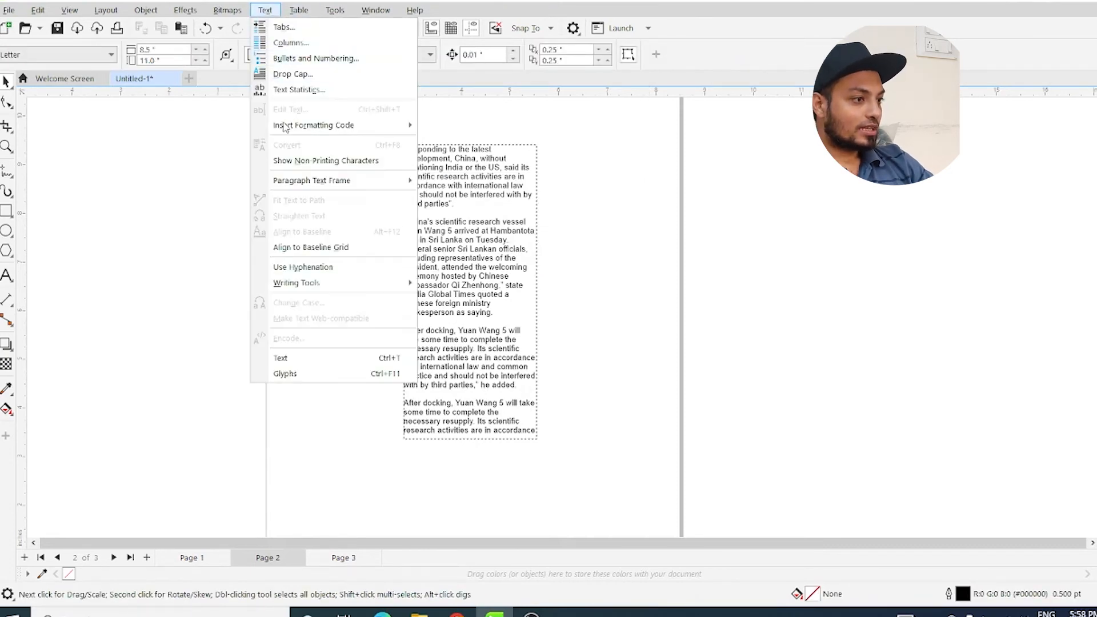